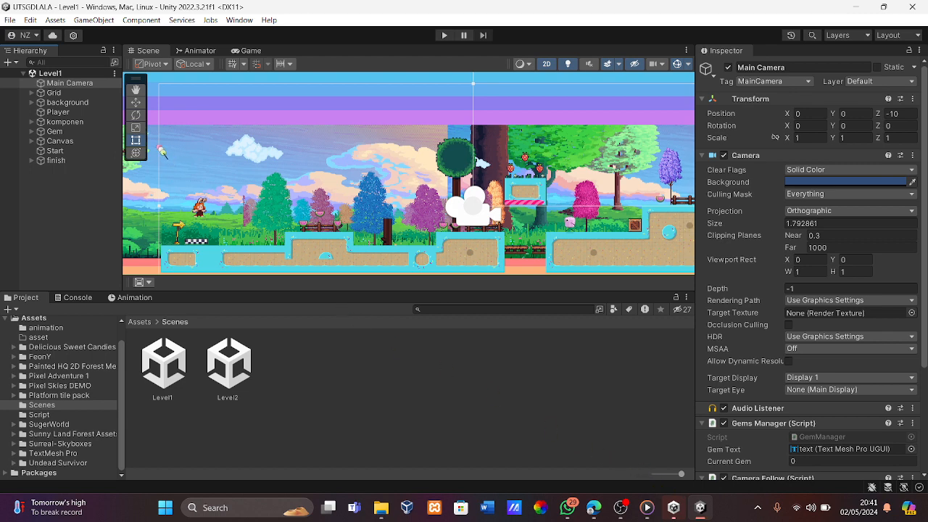
# Set the Main Camera's orthographic size to 1.
pyautogui.click(92, 84)
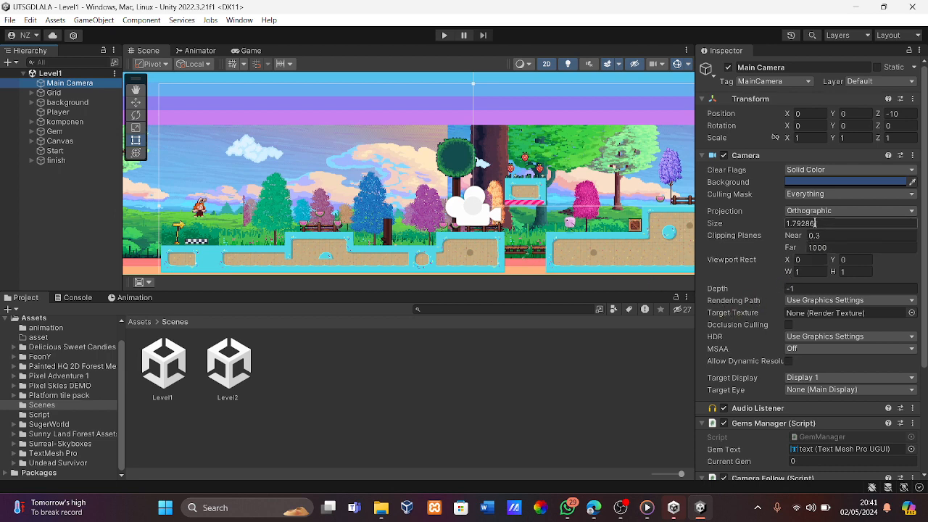
pyautogui.moveTo(823, 223); pyautogui.dragTo(789, 225)
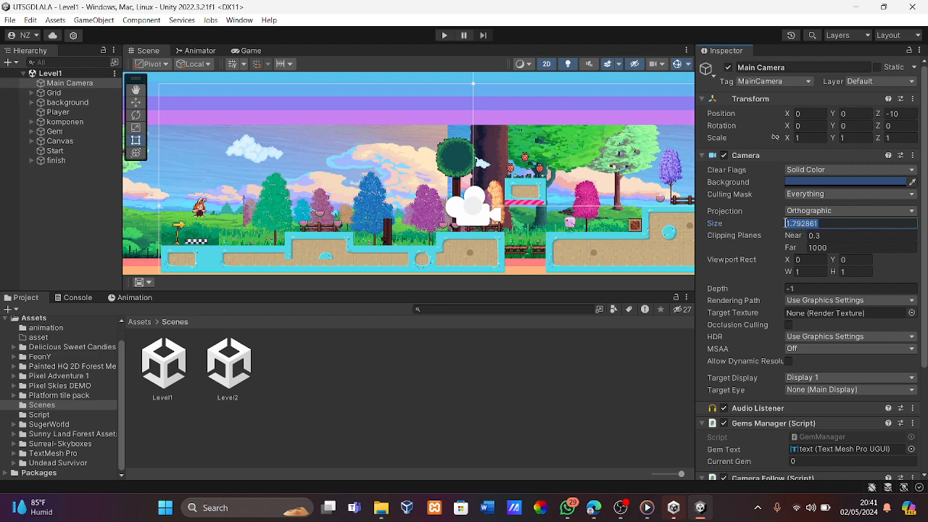
pyautogui.write('1')
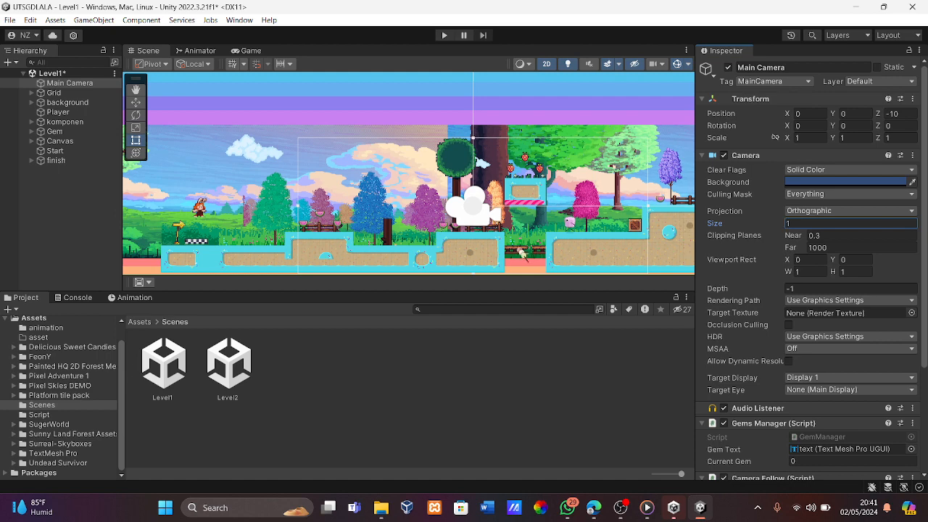
# Expand Grid and its Ground child, and examine the Ground object's Tilemap and Tilemap Renderer settings, including Order in Layer.
pyautogui.click(51, 94)
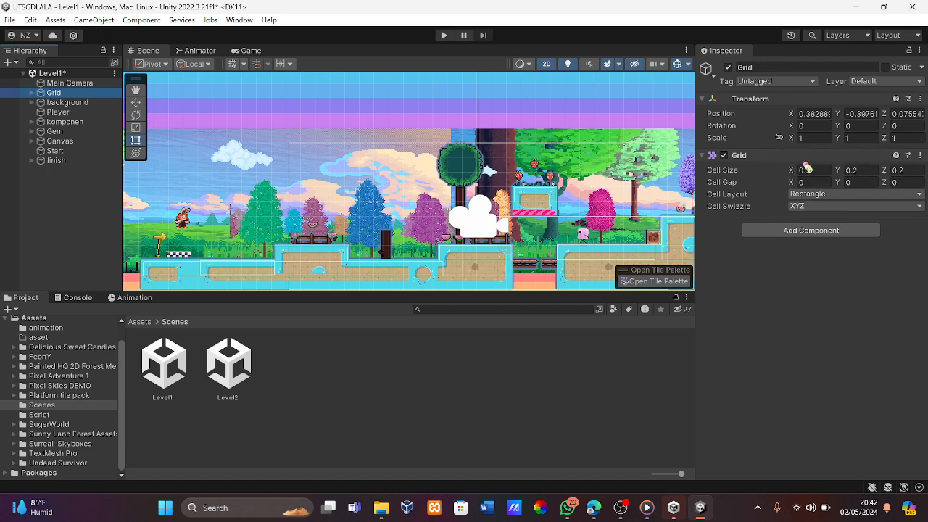
pyautogui.click(33, 94)
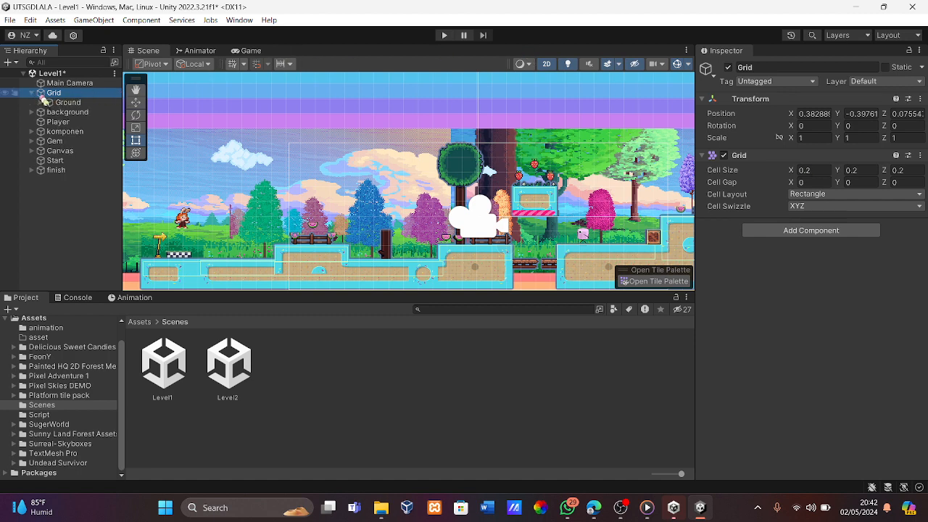
pyautogui.click(41, 104)
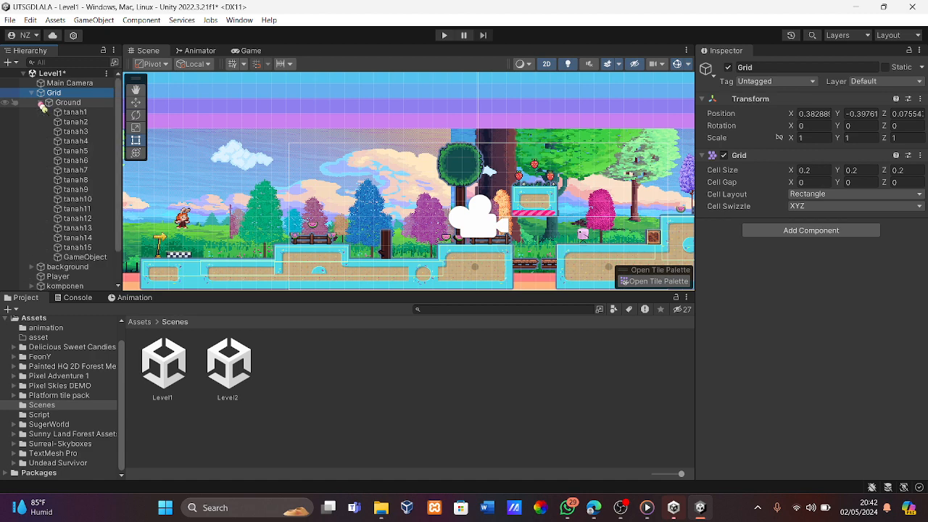
pyautogui.click(66, 104)
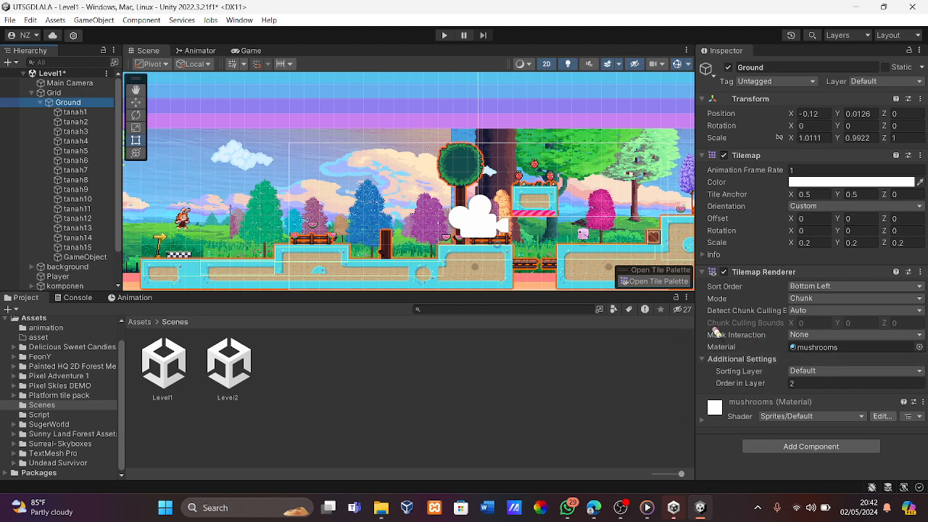
pyautogui.click(817, 383)
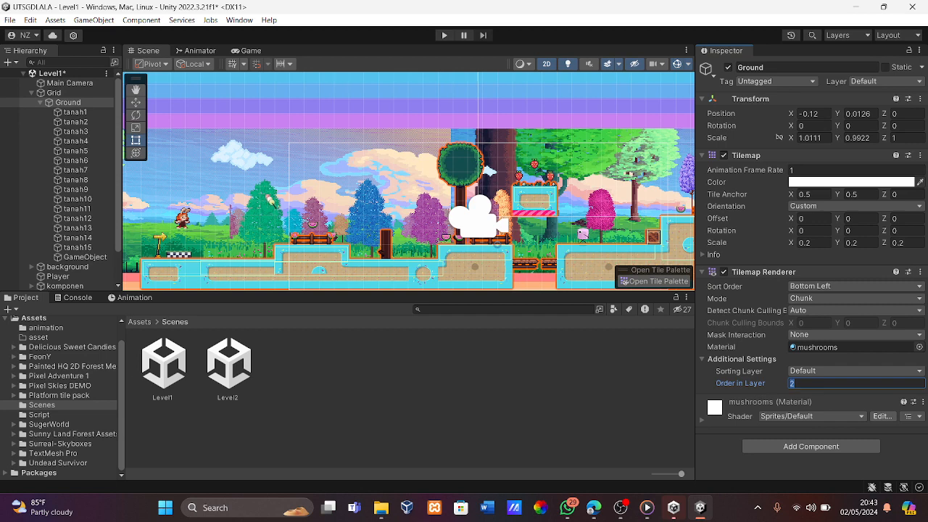
pyautogui.click(69, 104)
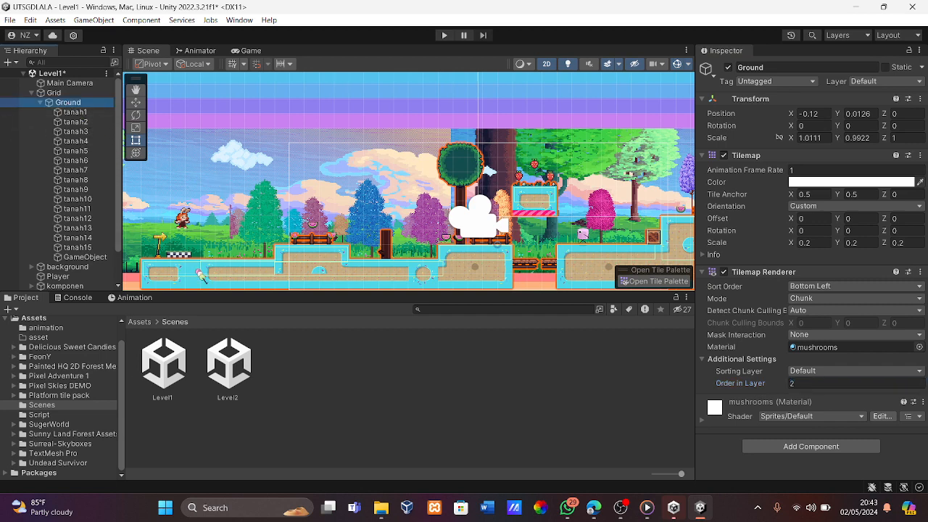
pyautogui.click(201, 276)
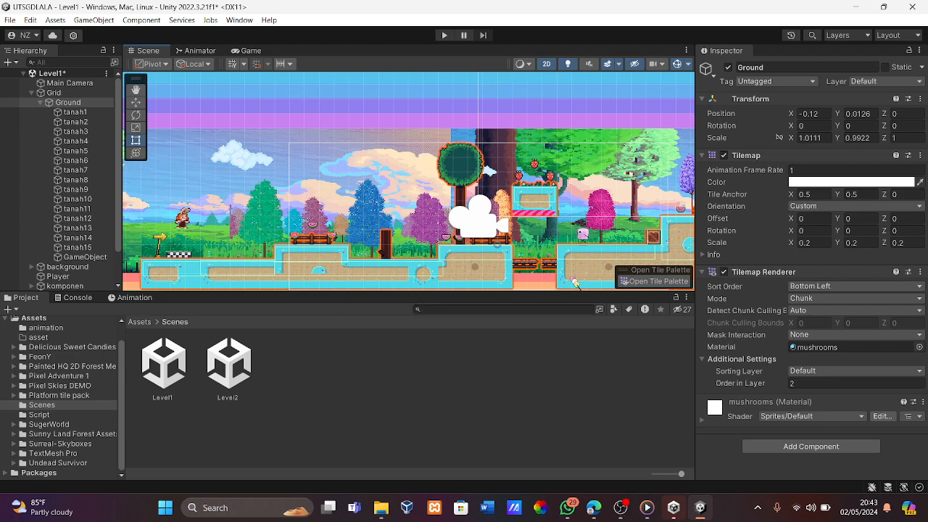
pyautogui.moveTo(546, 238); pyautogui.dragTo(527, 250, button='middle')
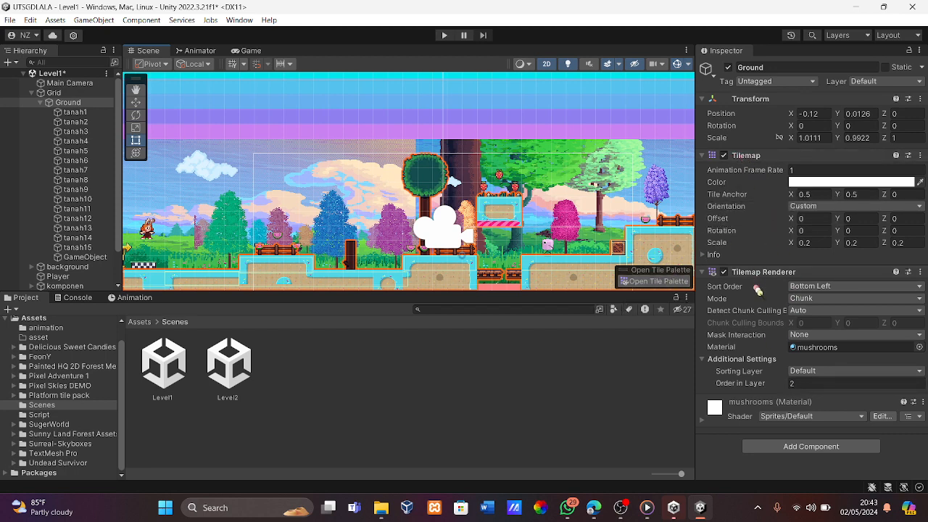
# Open the Tile Palette for the Ground tilemap and pick the cyan-edged tile with a sand-coloured area from SugarLandPalette.
pyautogui.click(640, 285)
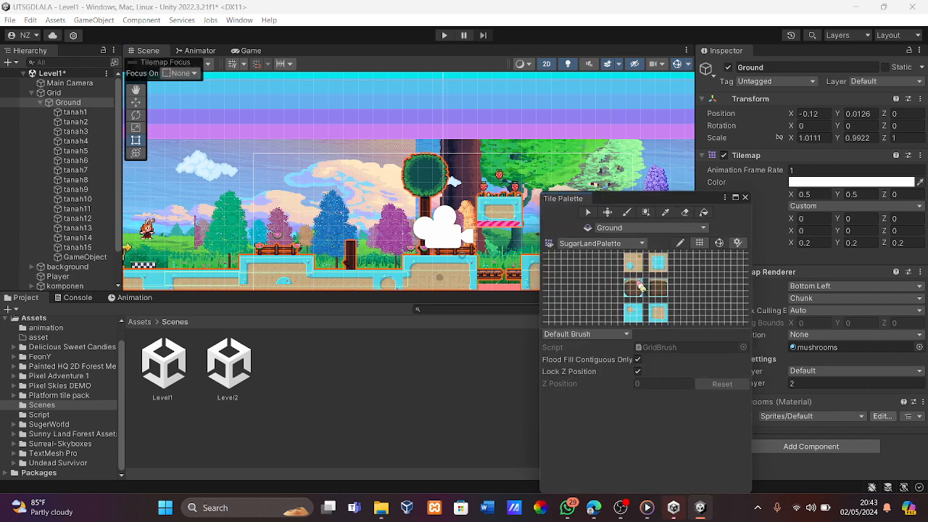
pyautogui.click(635, 287)
pyautogui.click(655, 311)
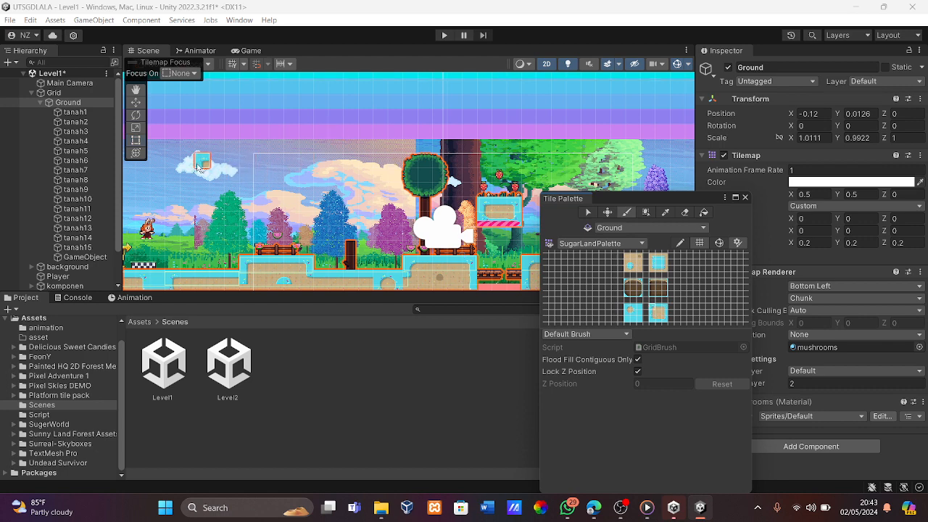
pyautogui.moveTo(187, 164)
pyautogui.mouseDown()
pyautogui.moveTo(277, 163)
pyautogui.moveTo(276, 190)
pyautogui.moveTo(189, 194)
pyautogui.moveTo(176, 176)
pyautogui.mouseUp()
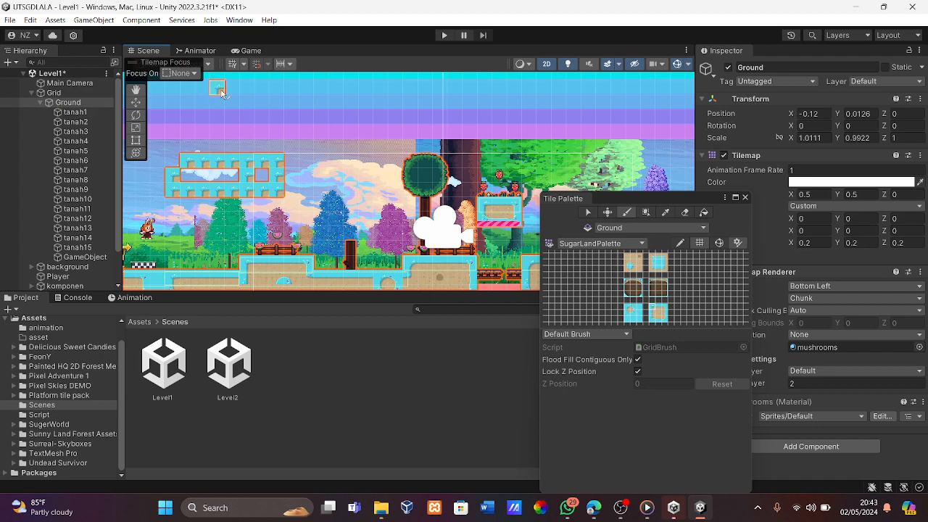
pyautogui.click(232, 146)
pyautogui.hotkey('ctrl', 'z')
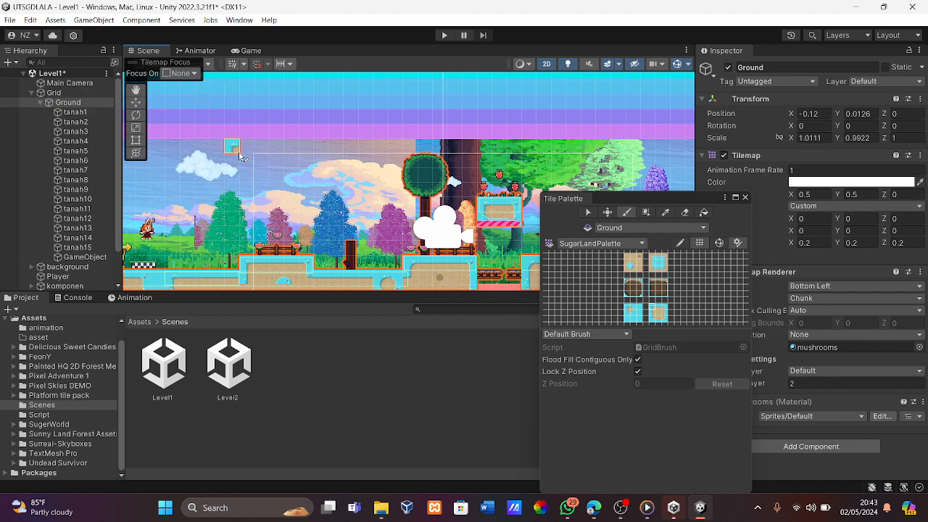
# Paint a horizontal row of three tiles just above the cloud near the start of the level.
pyautogui.moveTo(242, 155); pyautogui.dragTo(197, 149)
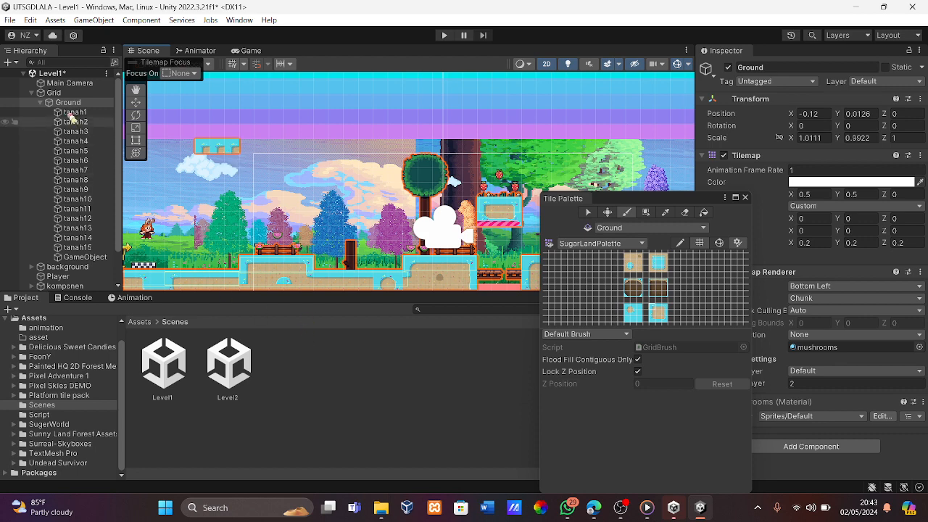
# Create an empty child object under Ground, name it "tanah", and close the Tile Palette.
pyautogui.click(70, 103)
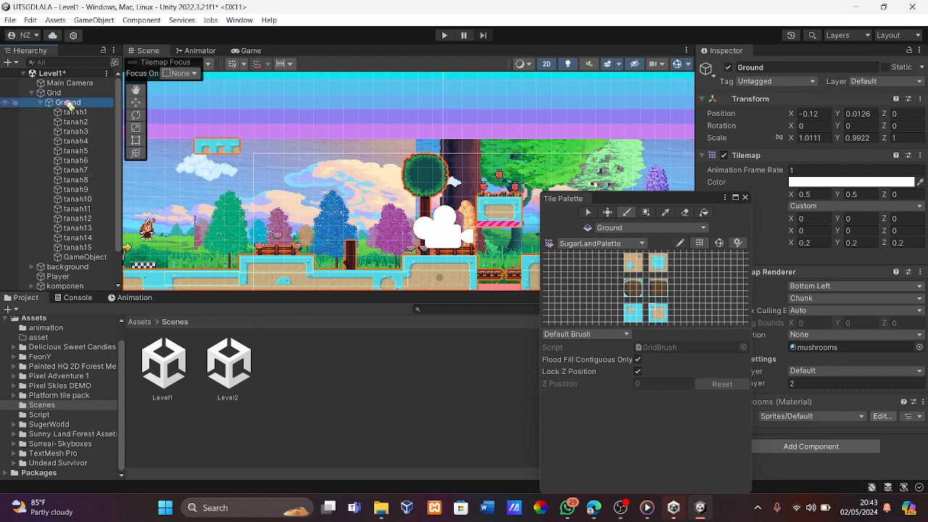
pyautogui.rightClick(69, 105)
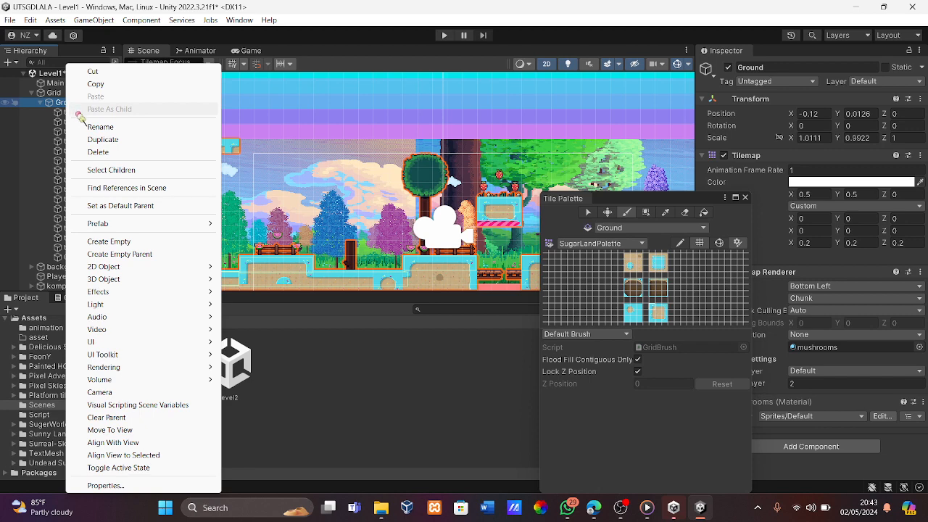
pyautogui.click(53, 106)
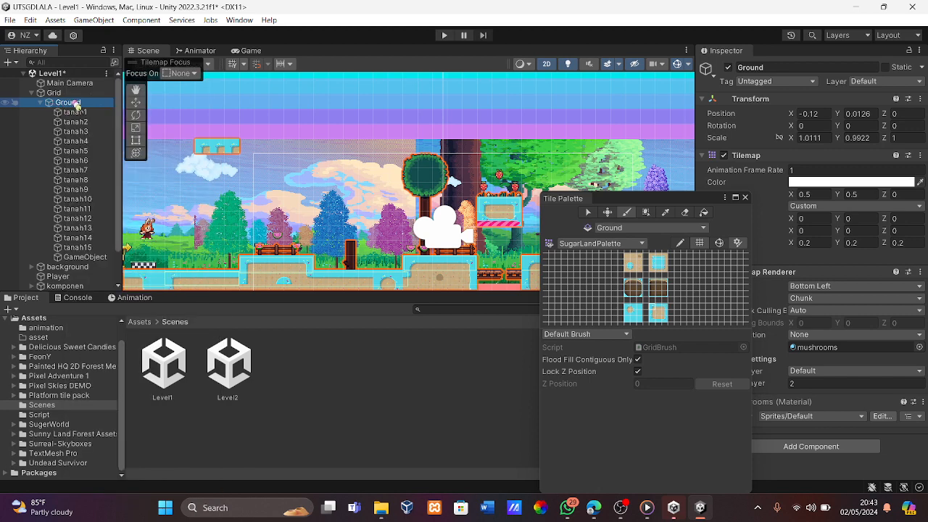
pyautogui.rightClick(73, 105)
pyautogui.click(116, 242)
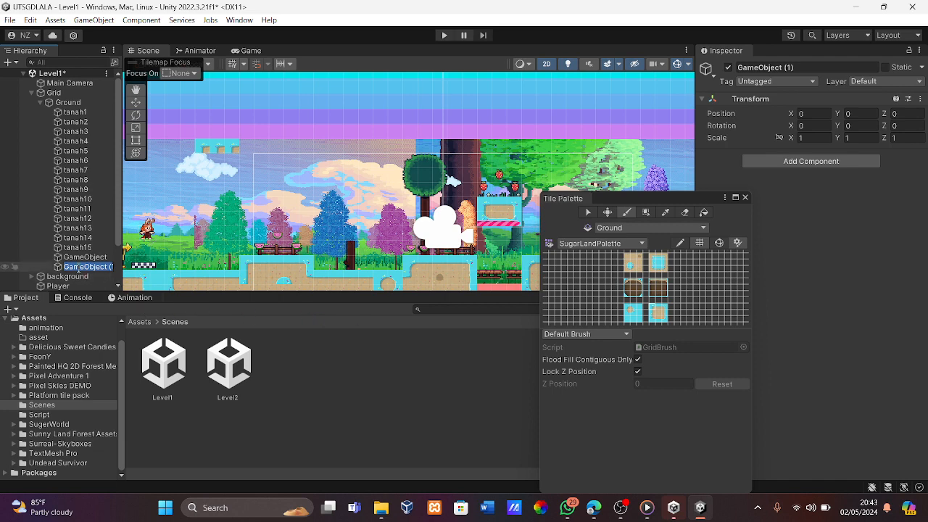
pyautogui.write('tanah')
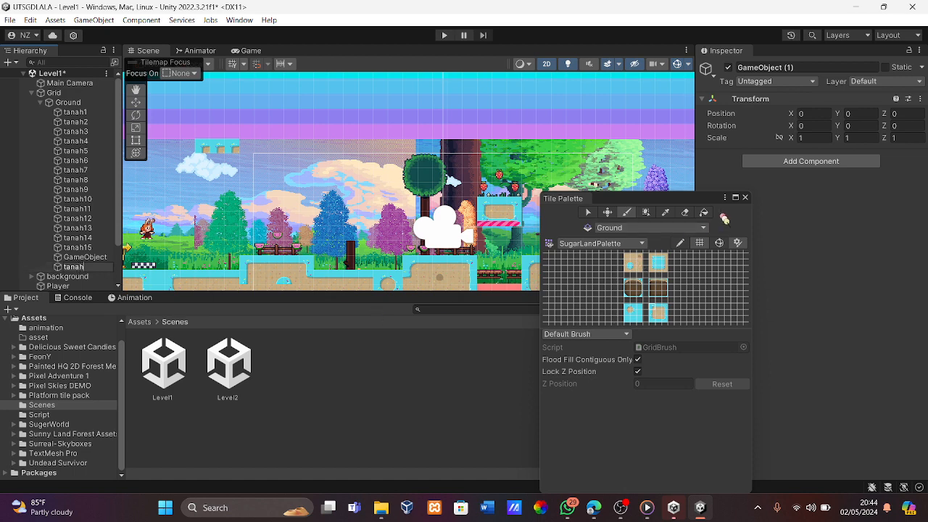
pyautogui.click(744, 198)
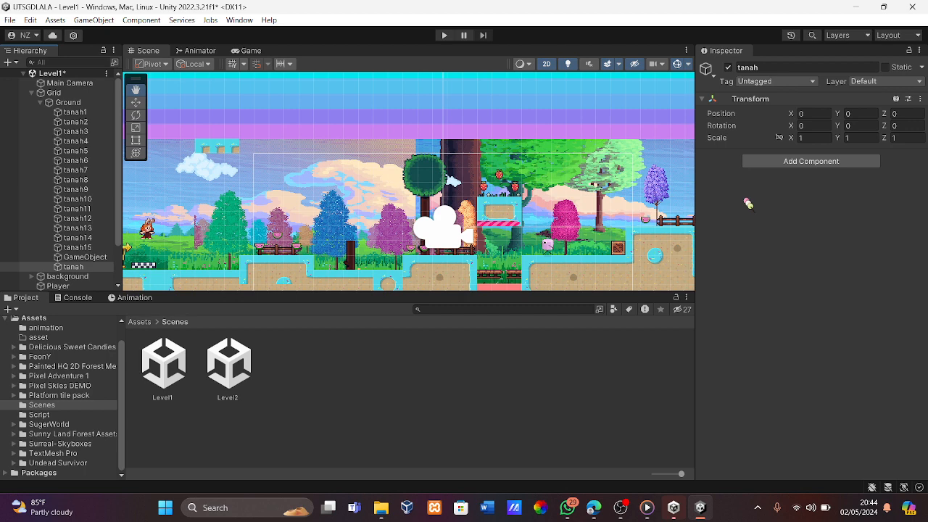
# Add a Box Collider 2D to tanah and move the object onto the floating tile row, at about X -3.208, Y 1.505.
pyautogui.click(781, 167)
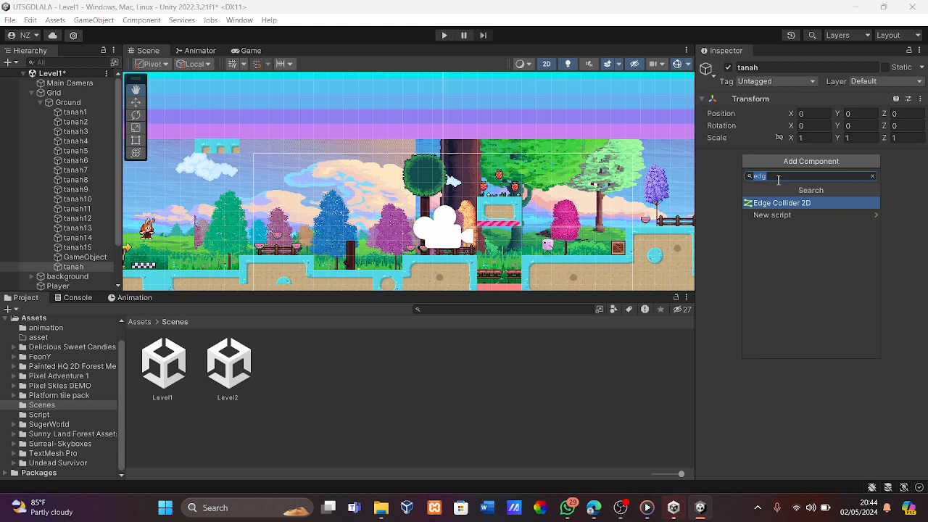
pyautogui.write('box co')
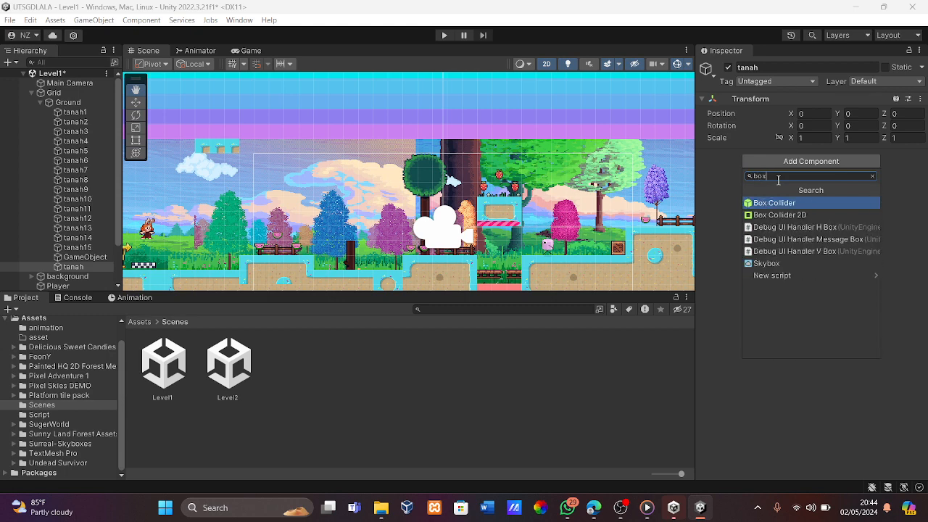
pyautogui.click(797, 216)
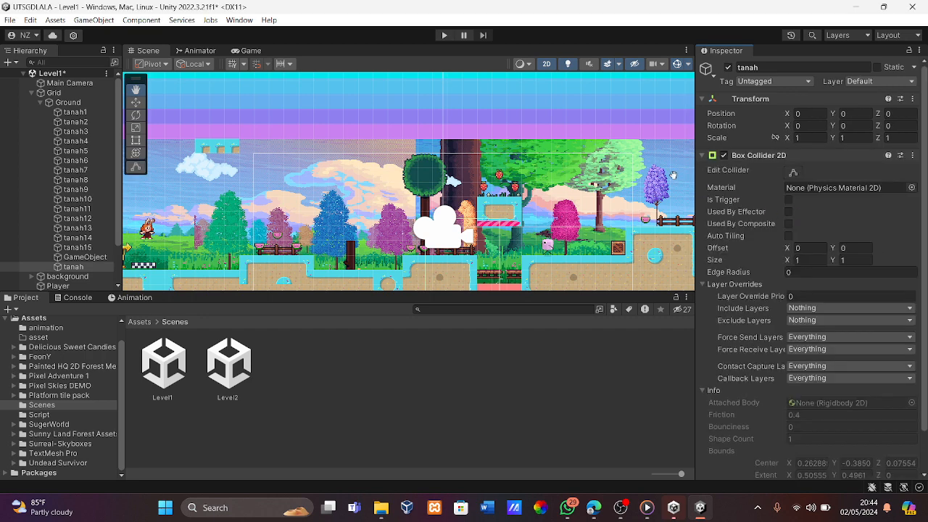
pyautogui.click(136, 103)
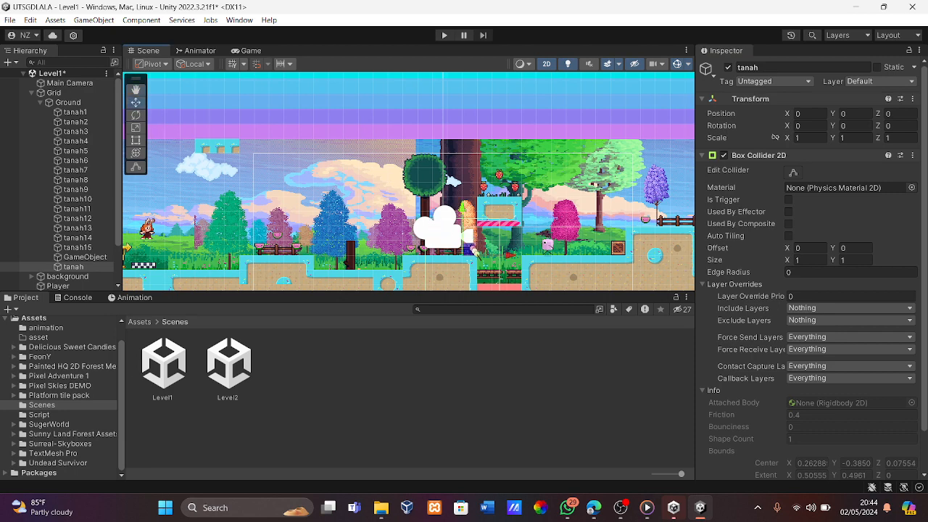
pyautogui.moveTo(475, 250); pyautogui.dragTo(236, 143)
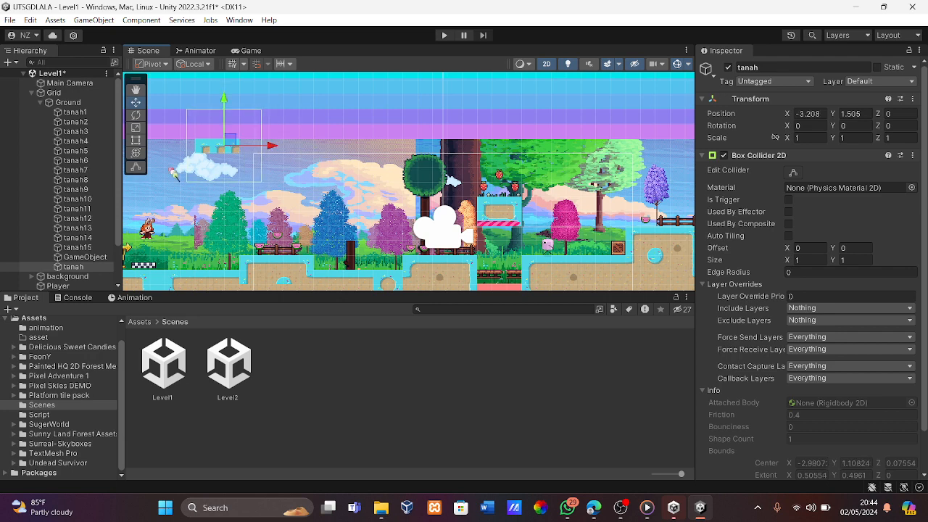
# Edit the edges of tanah's box collider so that it fits the three-tile floating platform.
pyautogui.click(135, 167)
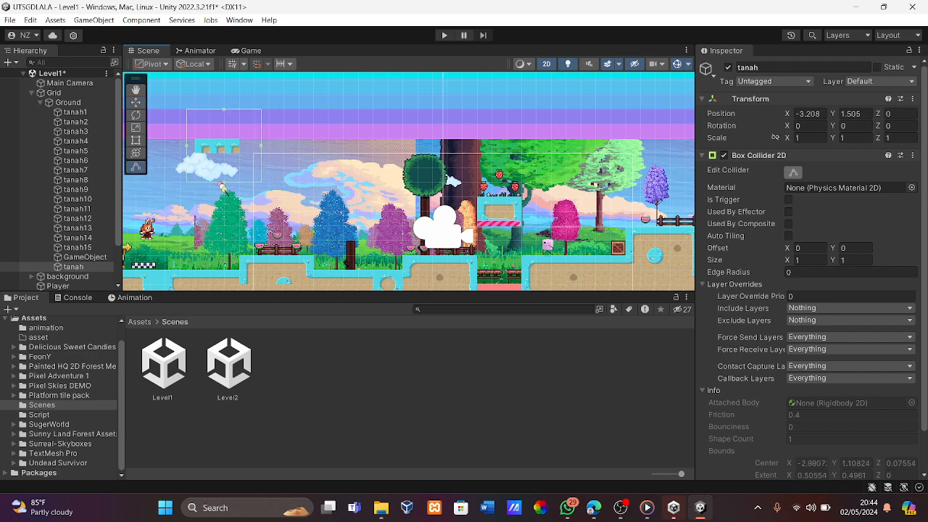
pyautogui.moveTo(224, 183); pyautogui.dragTo(229, 154)
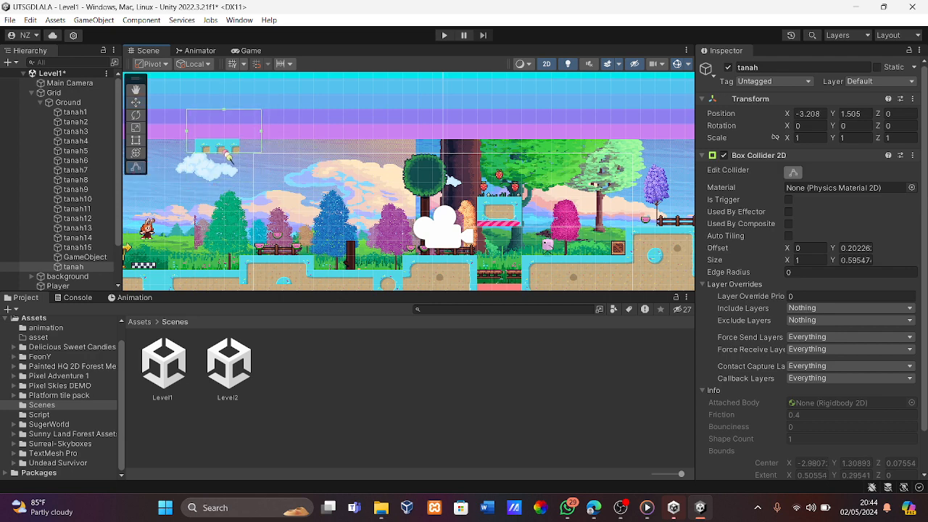
pyautogui.click(226, 114)
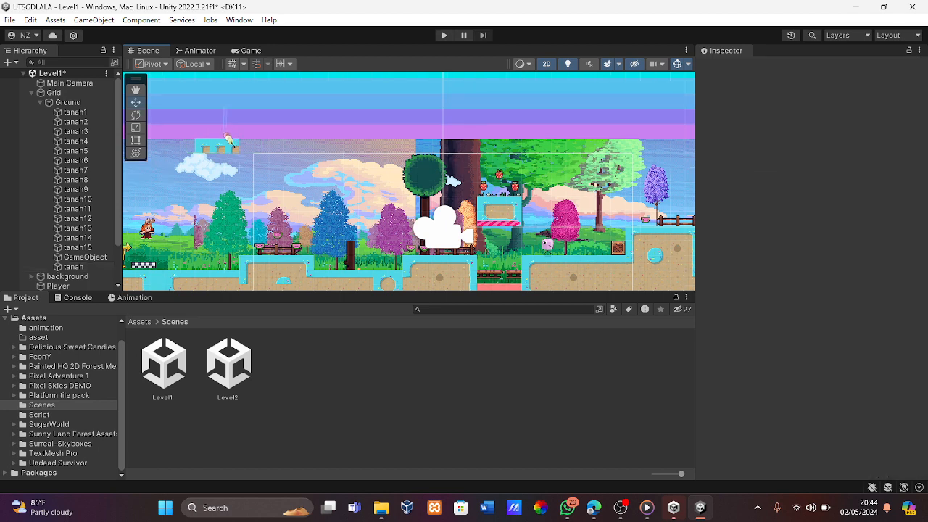
pyautogui.click(101, 268)
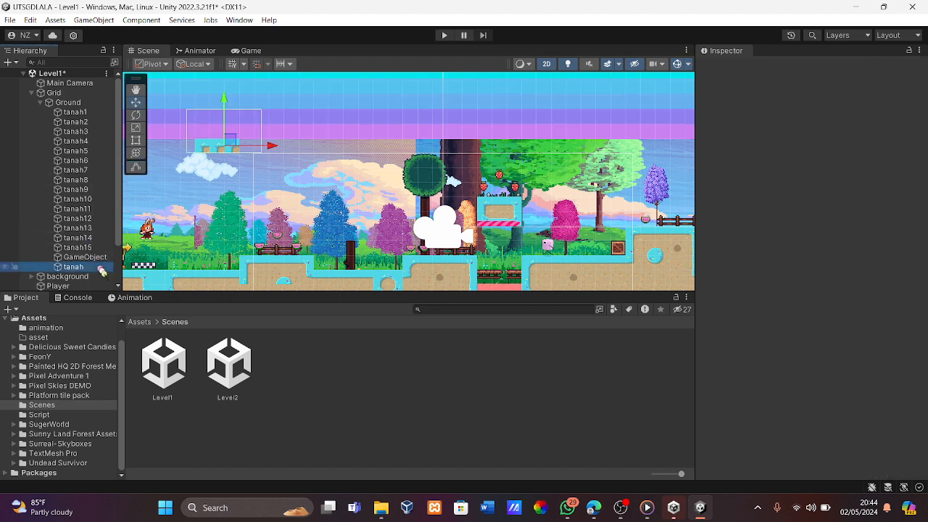
pyautogui.click(135, 167)
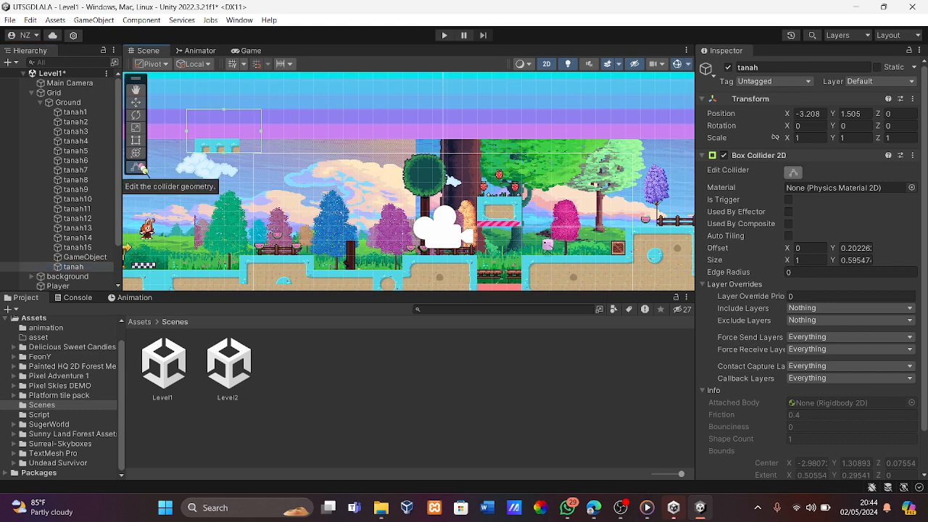
pyautogui.moveTo(228, 114); pyautogui.dragTo(194, 149)
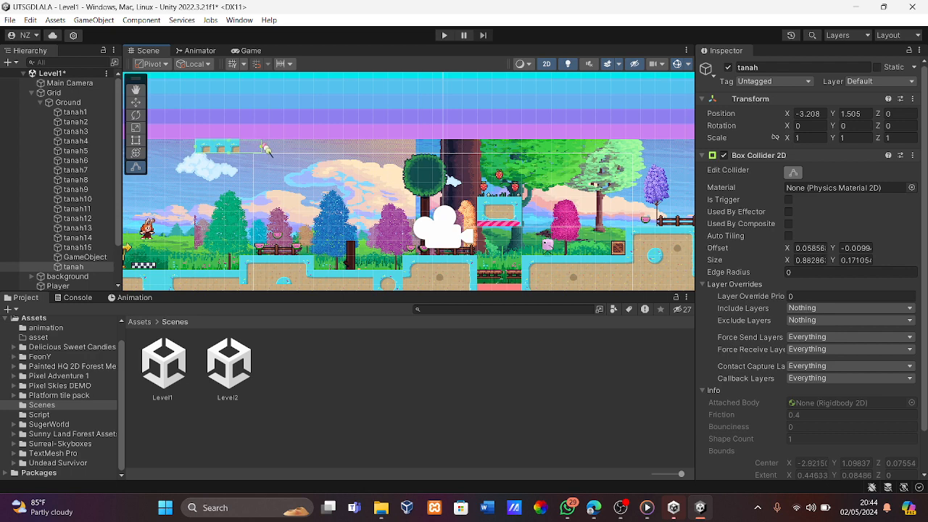
pyautogui.moveTo(266, 150); pyautogui.dragTo(241, 150)
# Select the bg3 and bg1 background sprites in the scene in turn to examine their Sprite Renderer settings.
pyautogui.click(386, 112)
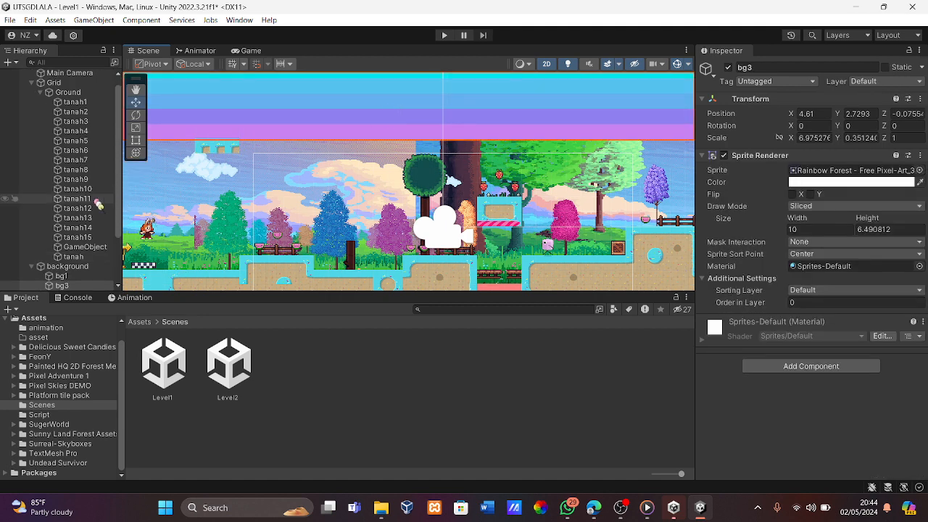
pyautogui.scroll(-3, 73, 226)
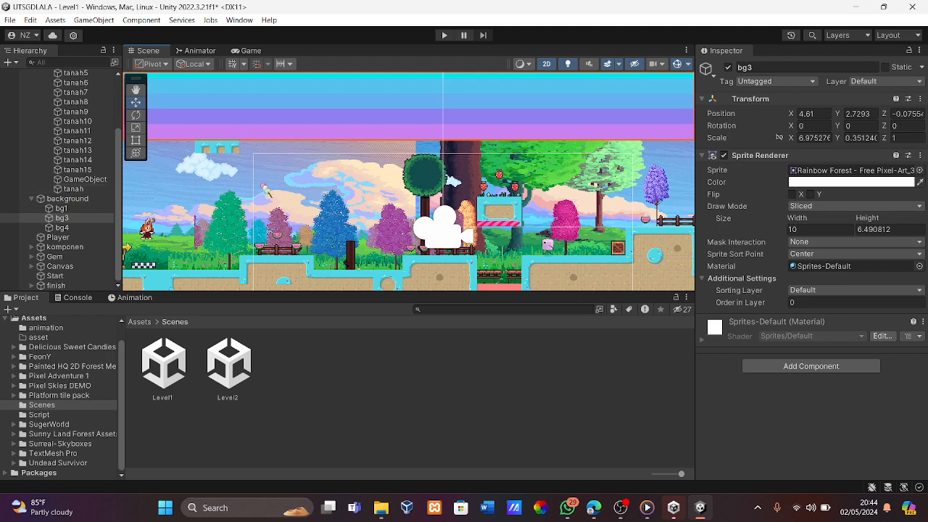
pyautogui.click(237, 193)
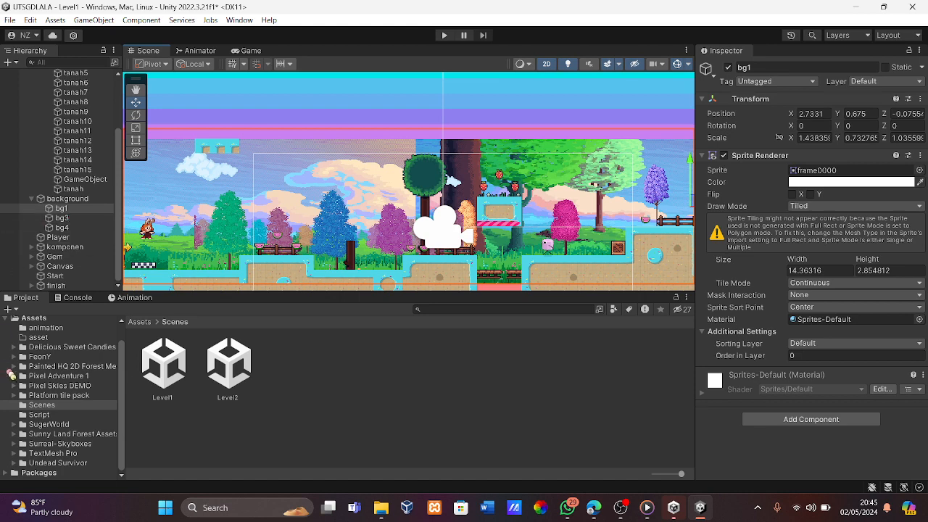
pyautogui.scroll(1, 45, 401)
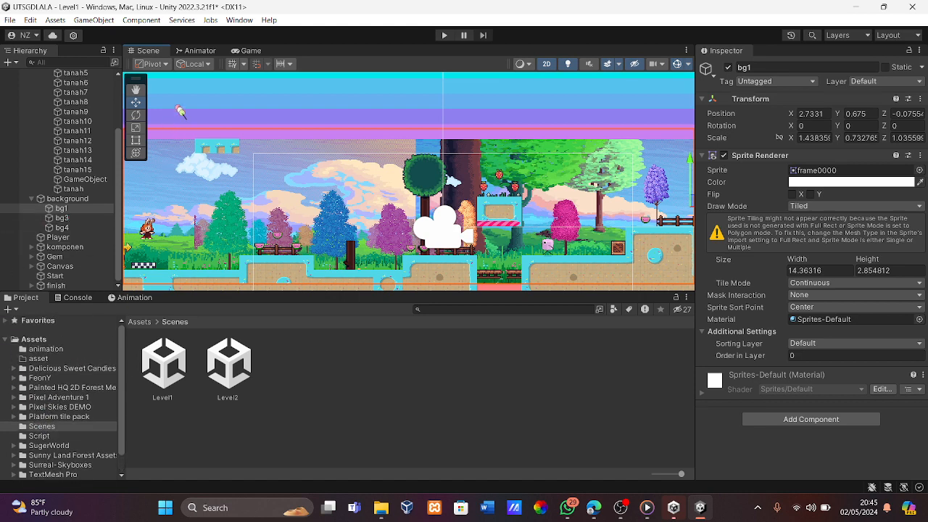
# Open the Package Manager and list the packages under My Assets.
pyautogui.click(240, 20)
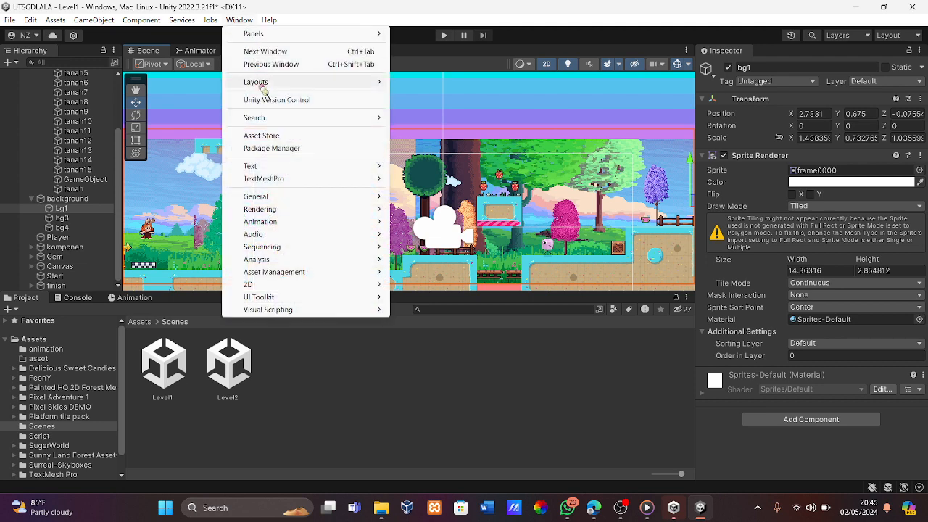
pyautogui.click(276, 149)
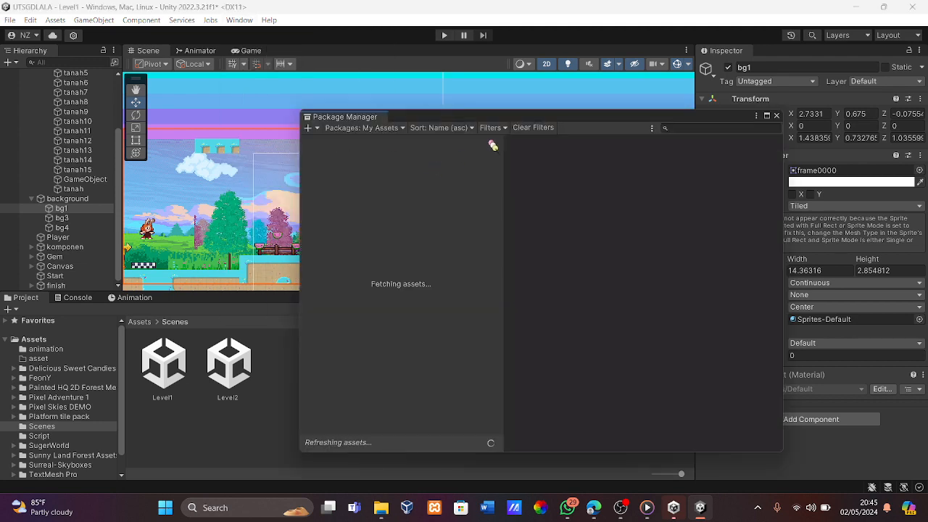
pyautogui.click(358, 129)
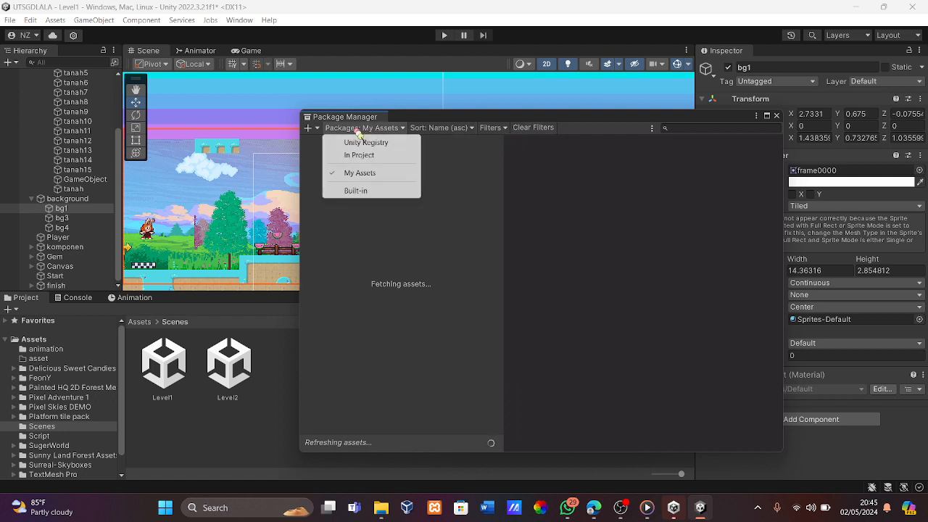
pyautogui.click(367, 176)
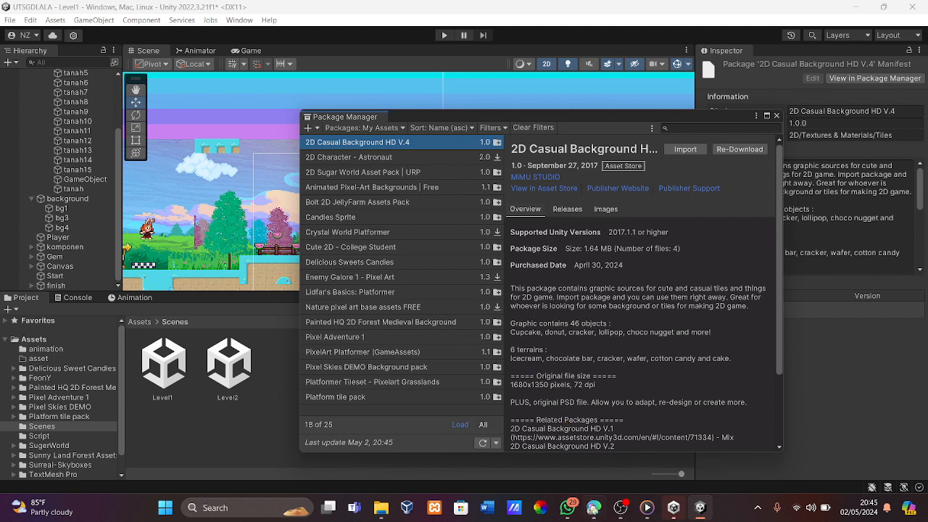
# Switch to the Unity Asset Store in the browser and filter the 2D Characters category to free assets only.
pyautogui.click(593, 508)
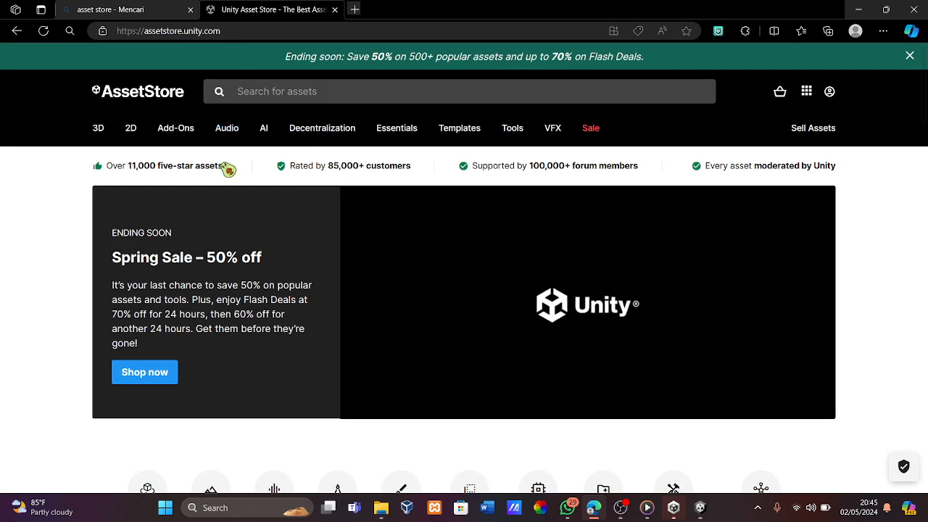
pyautogui.moveTo(133, 129)
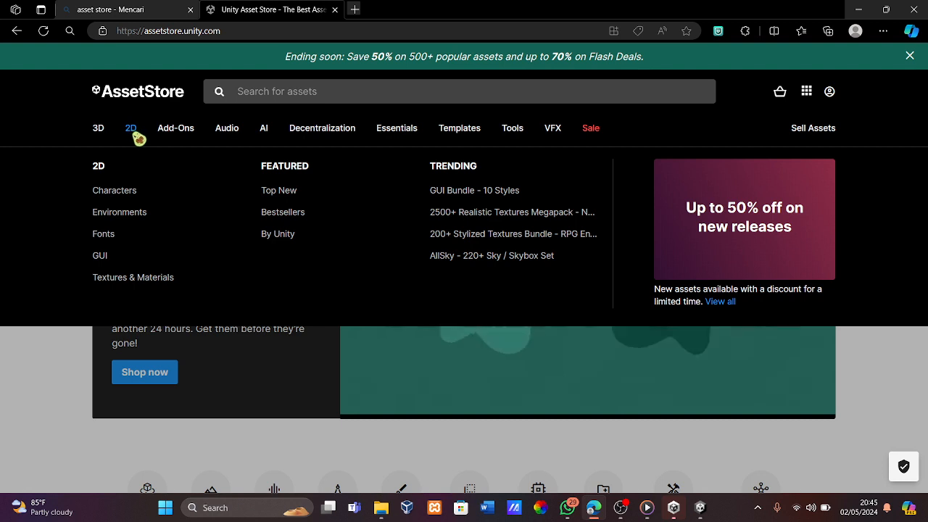
pyautogui.click(113, 198)
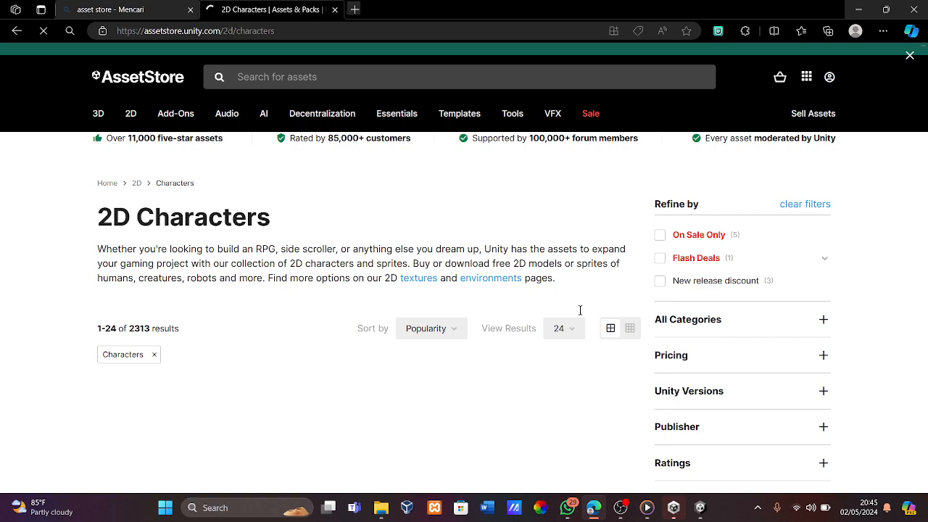
pyautogui.scroll(-5, 715, 369)
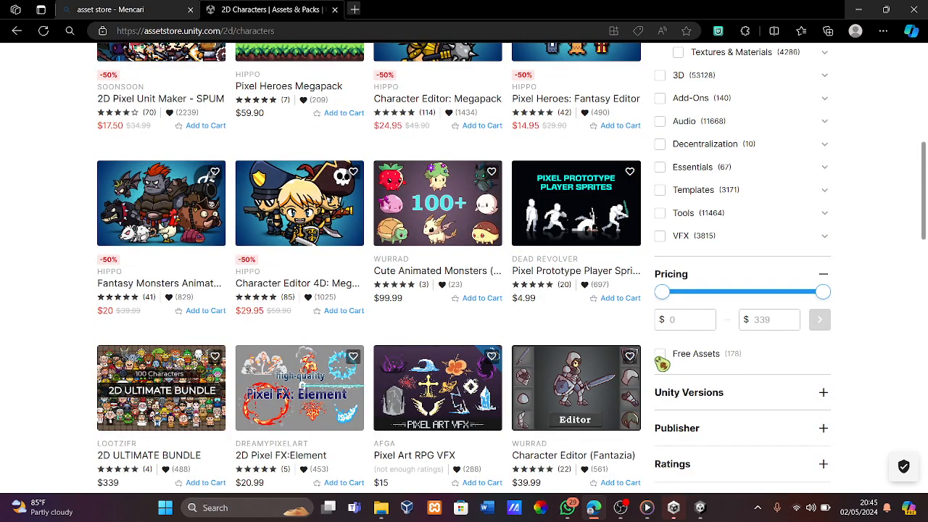
pyautogui.click(660, 355)
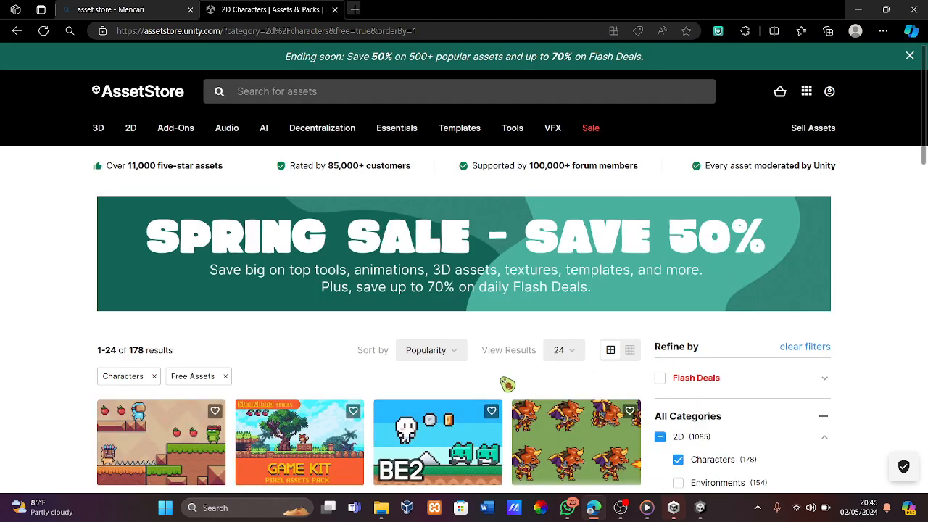
# Browse the free 2D character packs and try to add Pixel Adventure 2 to My Assets.
pyautogui.scroll(-10, 506, 384)
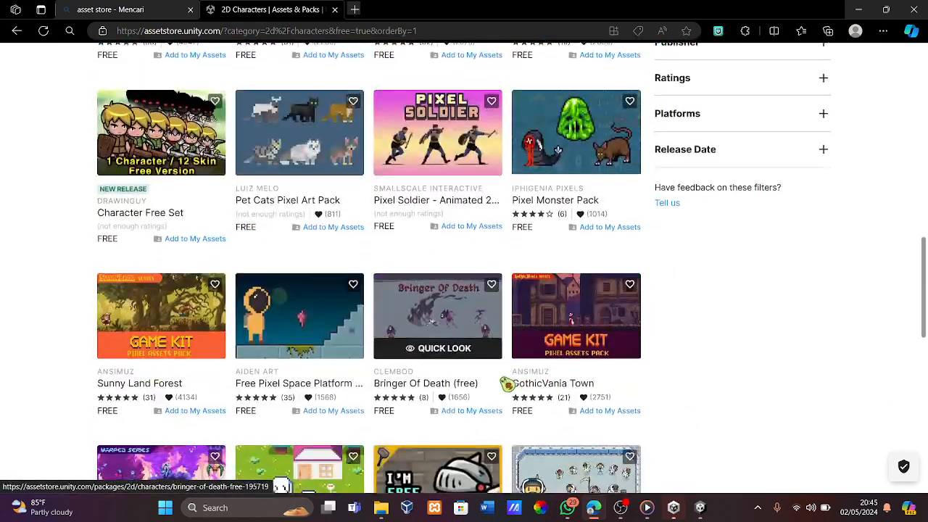
pyautogui.scroll(-5, 507, 384)
pyautogui.scroll(10, 489, 208)
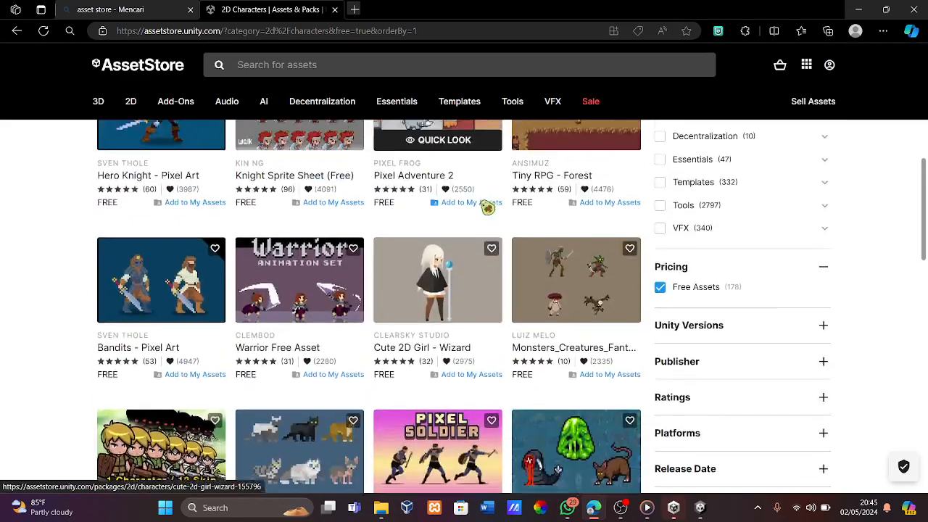
pyautogui.scroll(1, 487, 208)
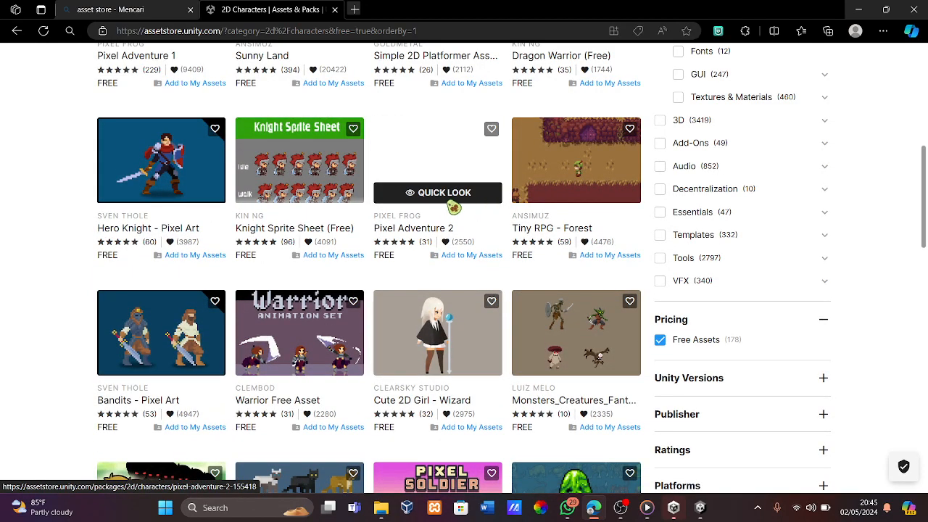
pyautogui.click(466, 258)
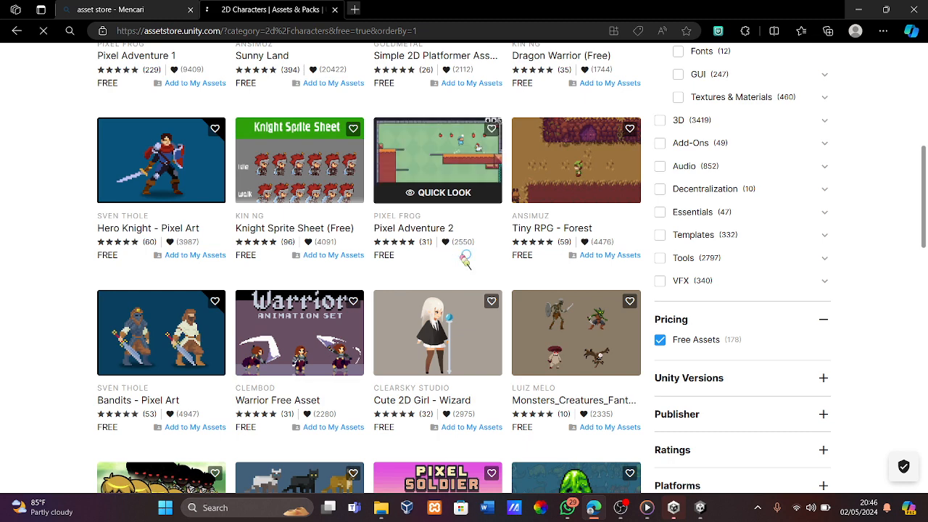
pyautogui.scroll(1, 531, 182)
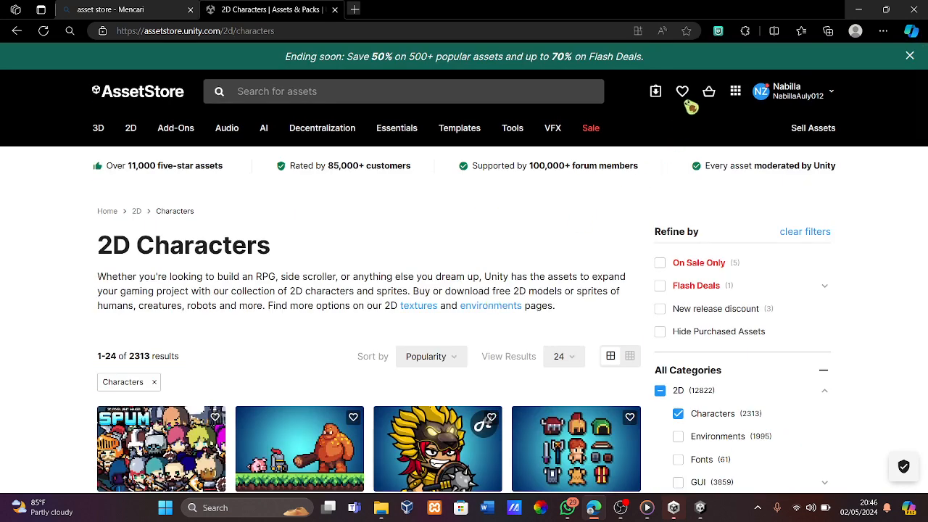
# Go to the store account's My Assets page and open Pixel Adventure 1 in Unity's Package Manager.
pyautogui.click(656, 92)
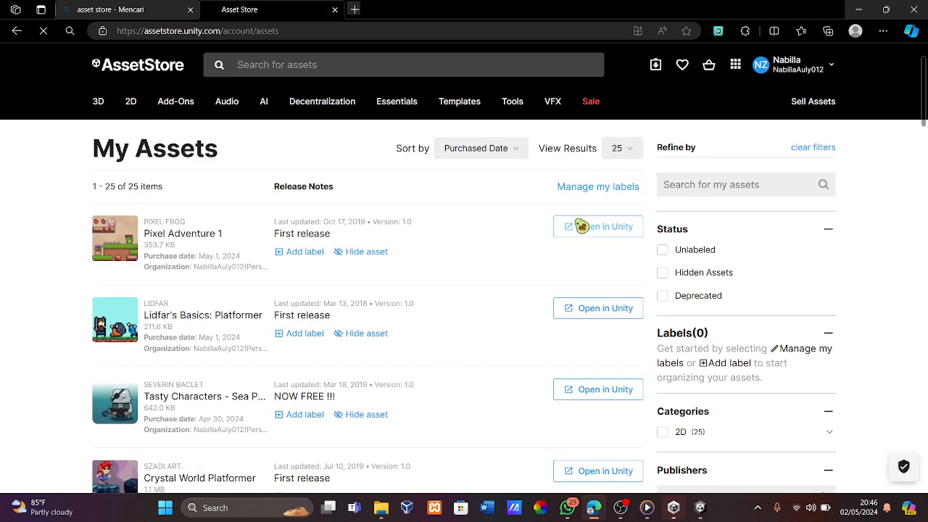
pyautogui.click(586, 229)
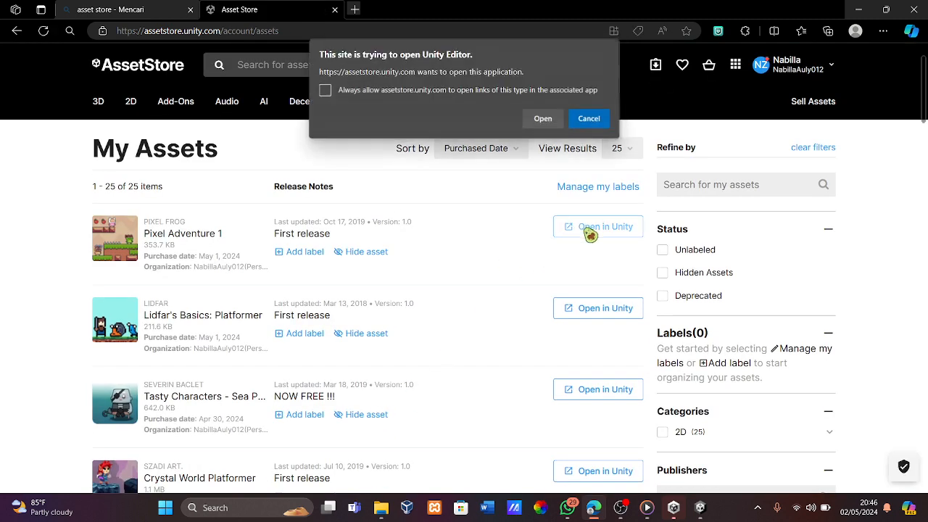
pyautogui.click(543, 120)
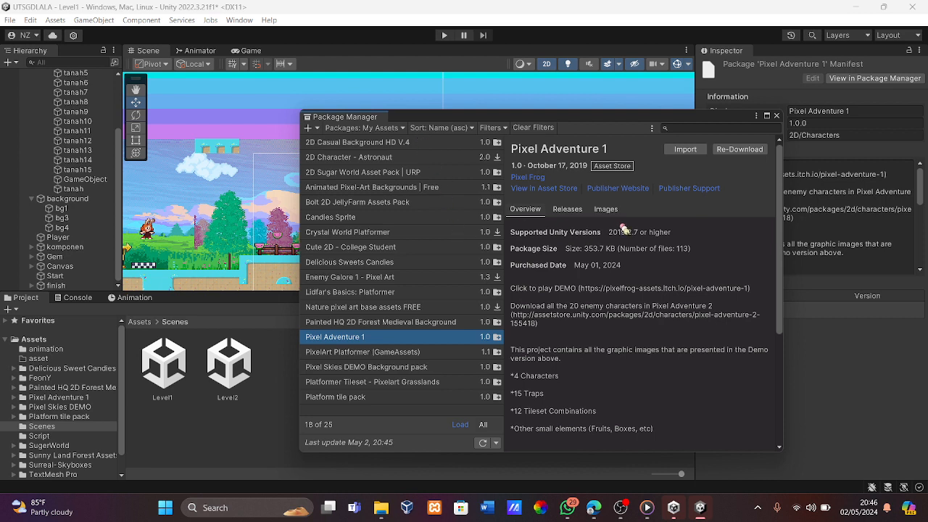
# Review the Pixel Adventure 1 import contents, exclude the Main Characters folder, and cancel the import.
pyautogui.click(685, 149)
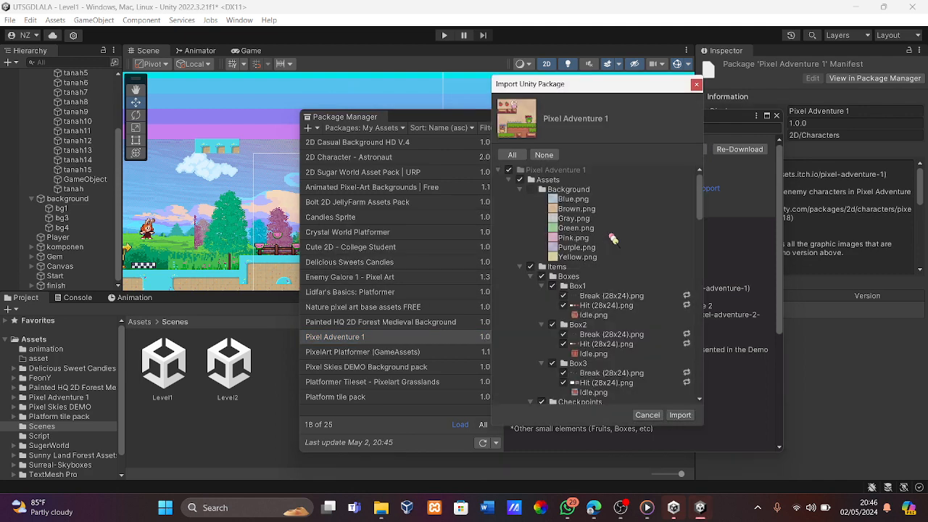
pyautogui.scroll(-15, 638, 328)
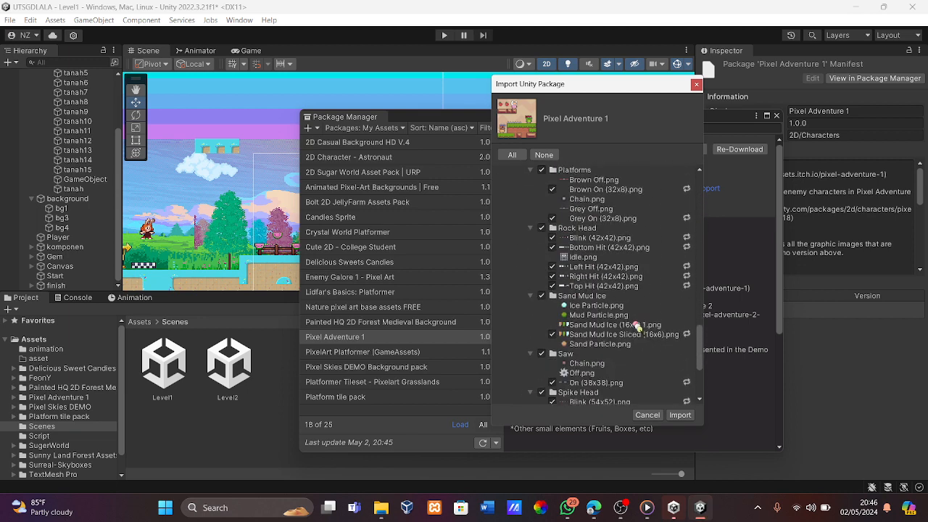
pyautogui.scroll(15, 636, 326)
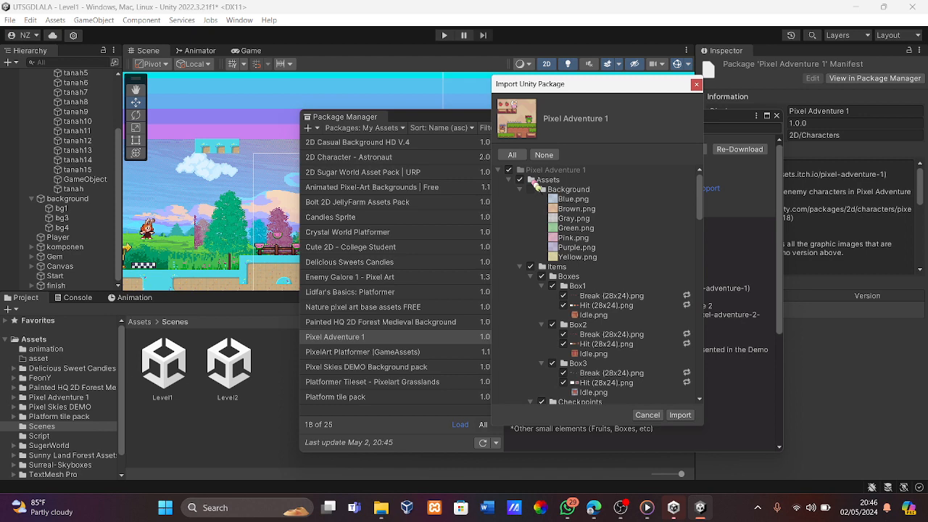
pyautogui.scroll(-8, 558, 243)
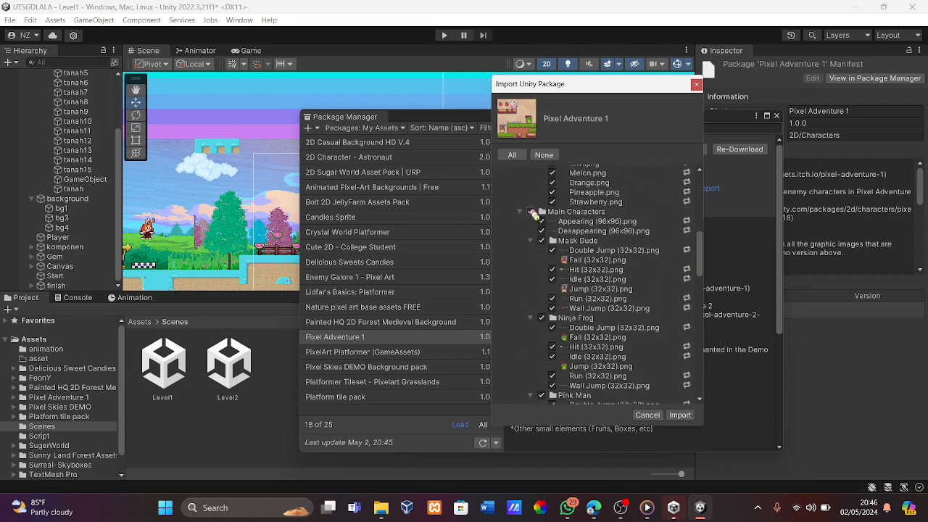
pyautogui.click(533, 212)
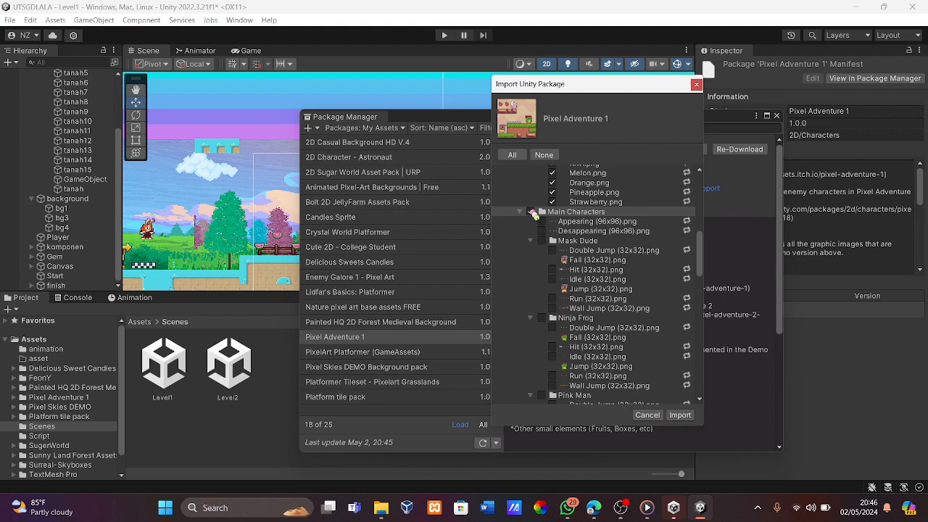
pyautogui.scroll(10, 533, 217)
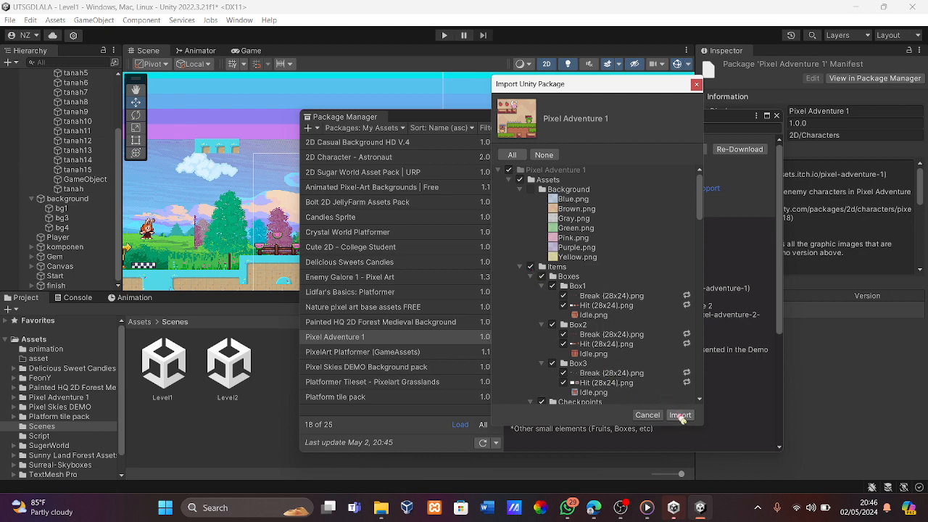
pyautogui.click(645, 414)
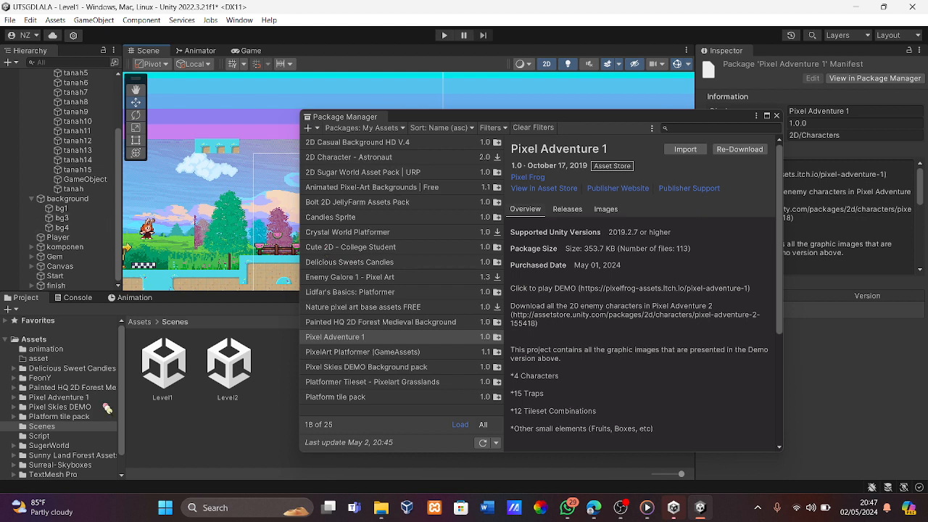
# Examine the project's imported asset folders, covering Platform tile pack's 2D Casual background subfolders and Sunny Land Forest Assets.
pyautogui.scroll(-1, 106, 408)
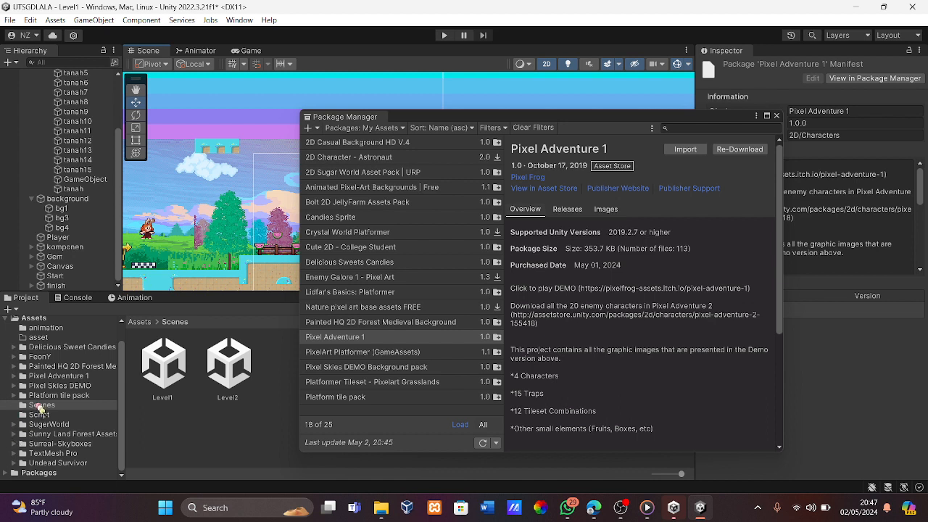
pyautogui.click(13, 395)
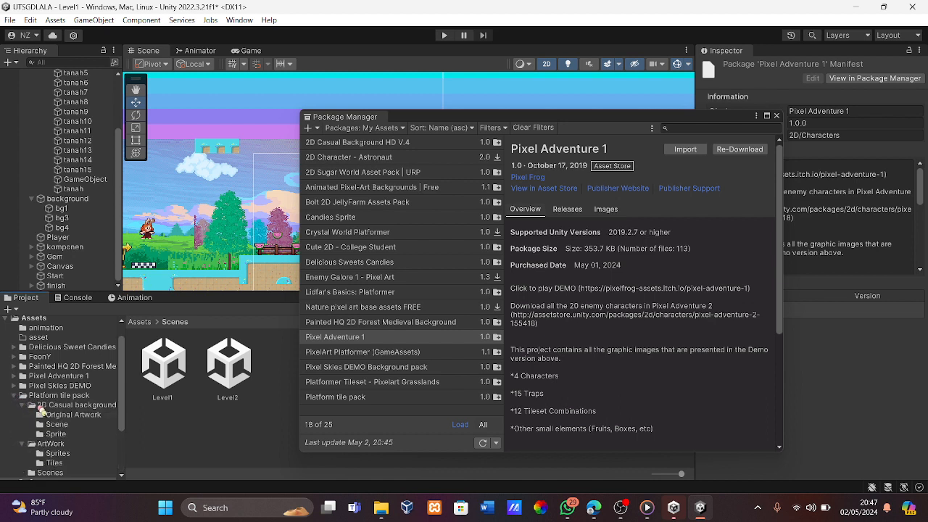
pyautogui.click(24, 405)
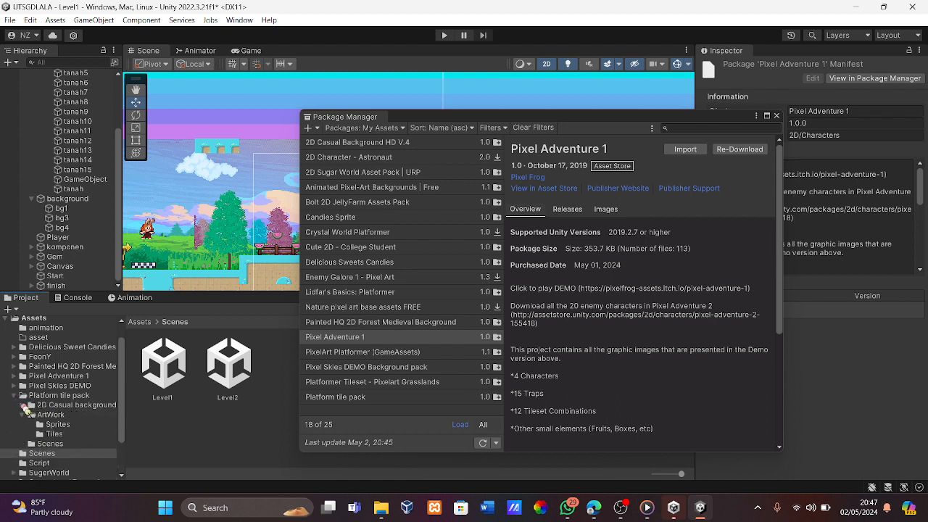
pyautogui.click(24, 406)
pyautogui.click(91, 407)
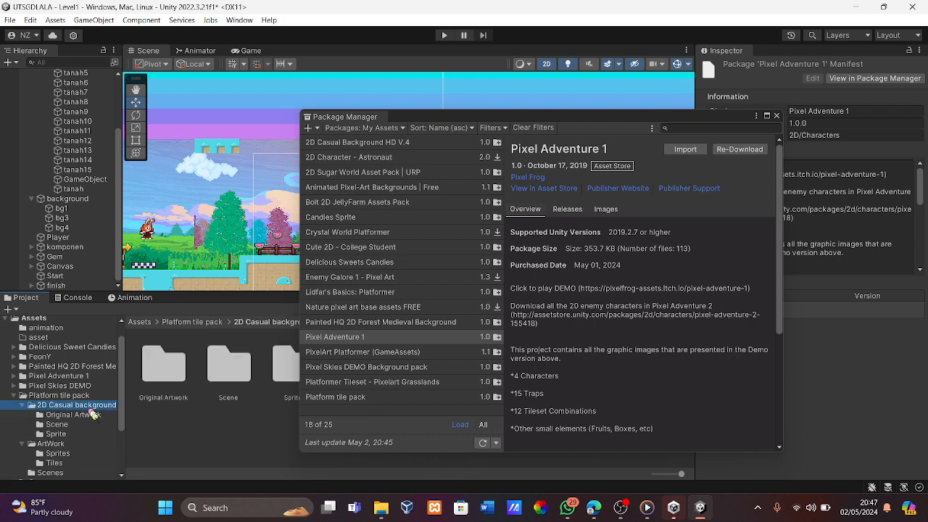
pyautogui.click(75, 416)
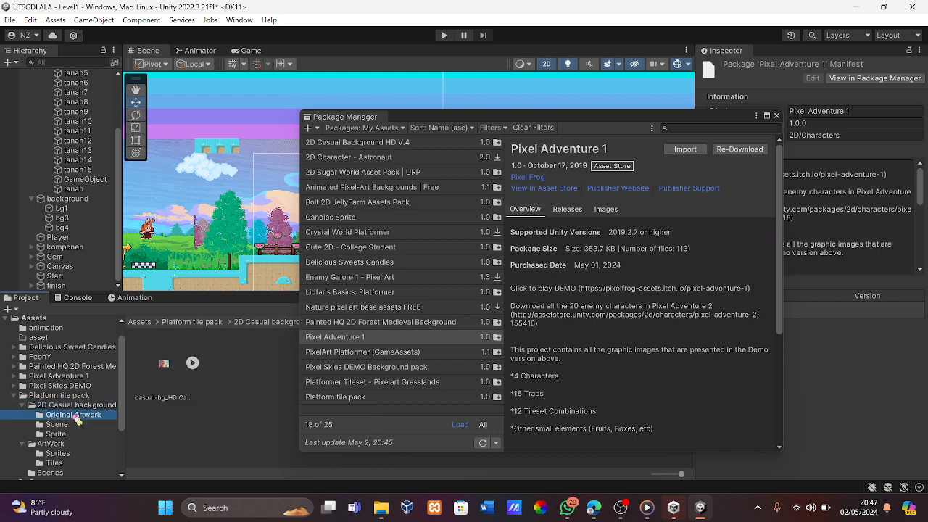
pyautogui.click(56, 425)
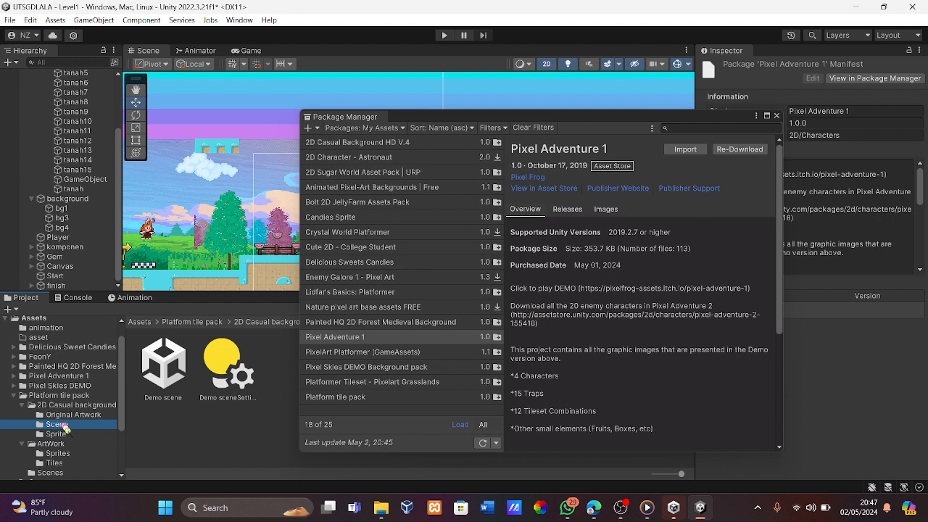
pyautogui.scroll(-4, 65, 426)
pyautogui.click(45, 434)
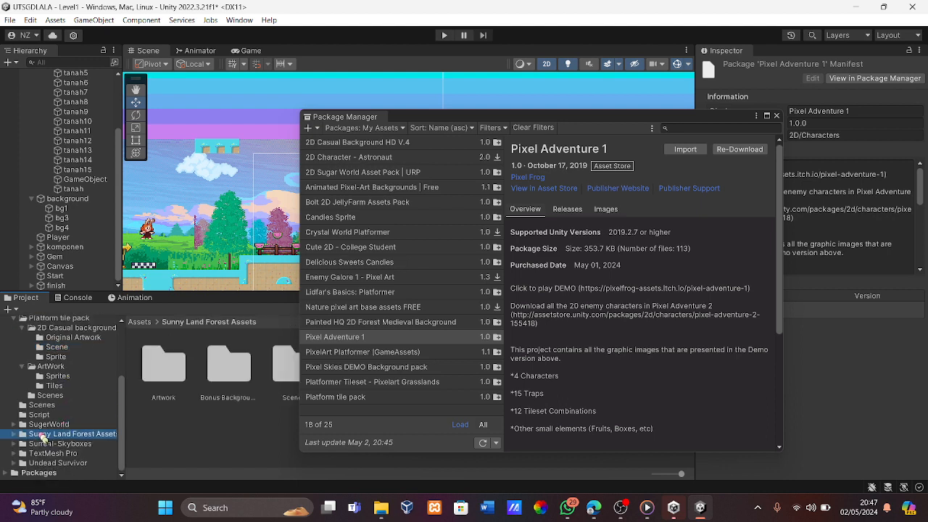
# Examine the Materials and Textures subfolders of the Surreal-Skyboxes asset folder.
pyautogui.click(15, 443)
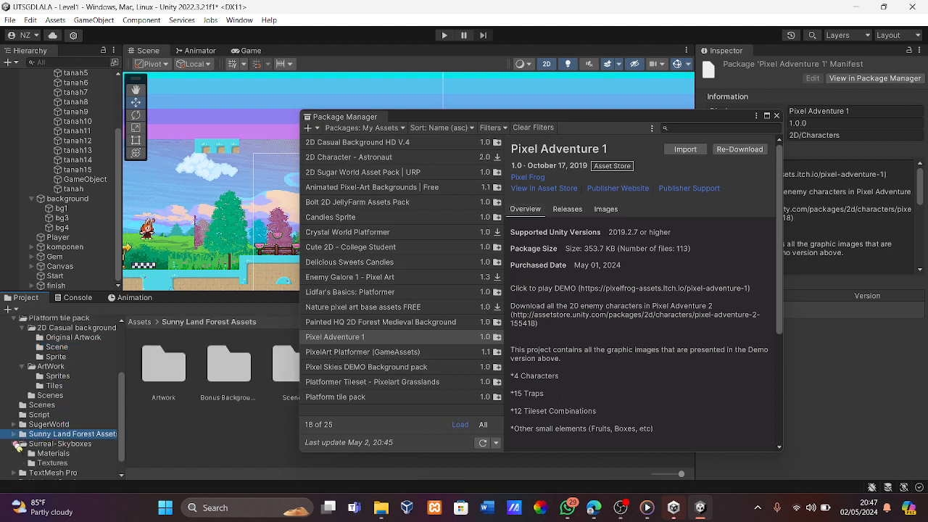
pyautogui.click(40, 454)
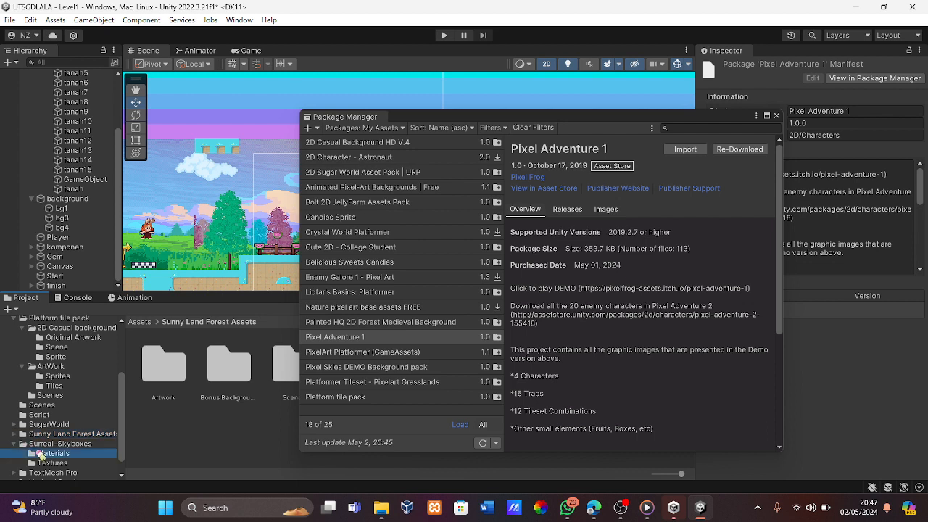
pyautogui.click(53, 463)
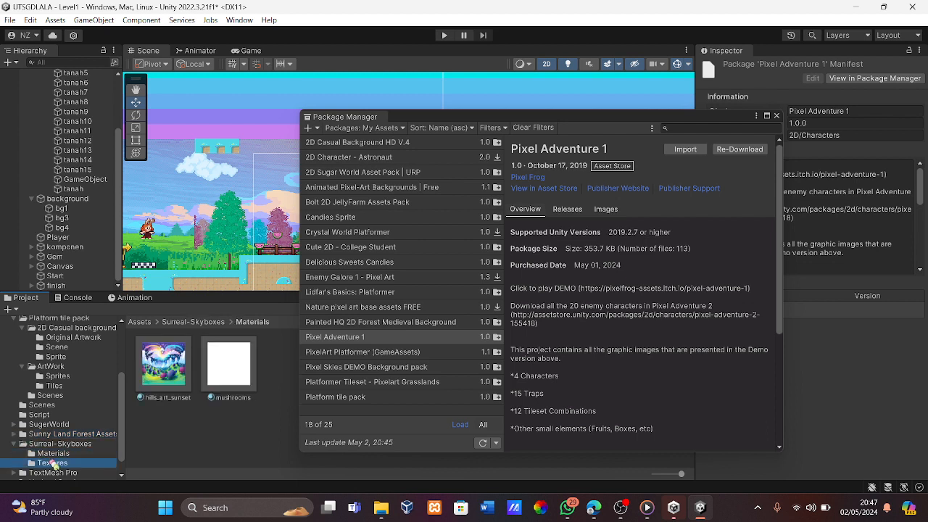
pyautogui.scroll(-1, 61, 407)
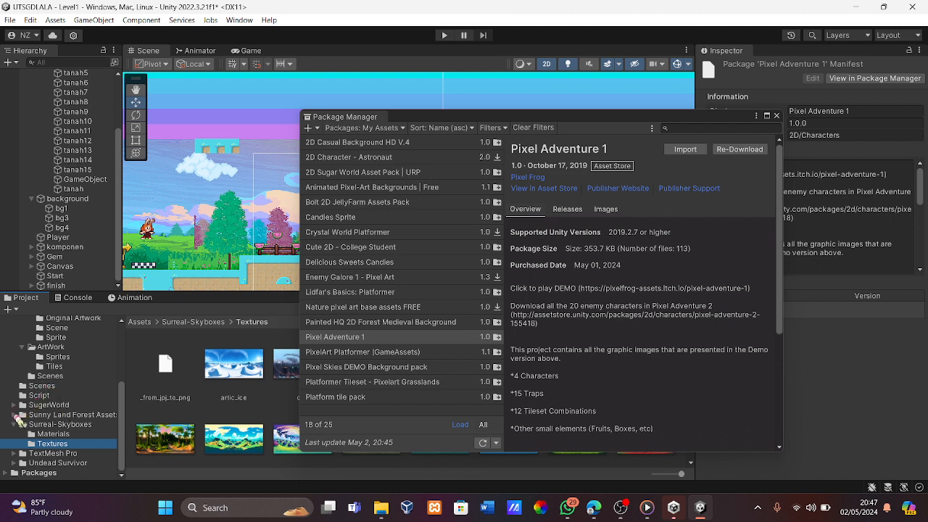
# Open the Environment artwork folder of Sunny Land Forest Assets and close the Package Manager window.
pyautogui.click(15, 415)
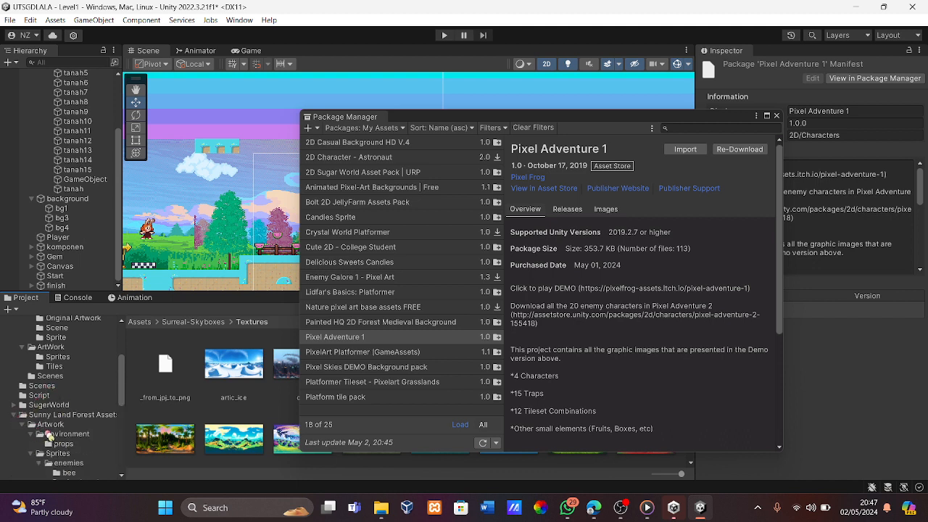
pyautogui.click(54, 433)
pyautogui.scroll(-2, 54, 437)
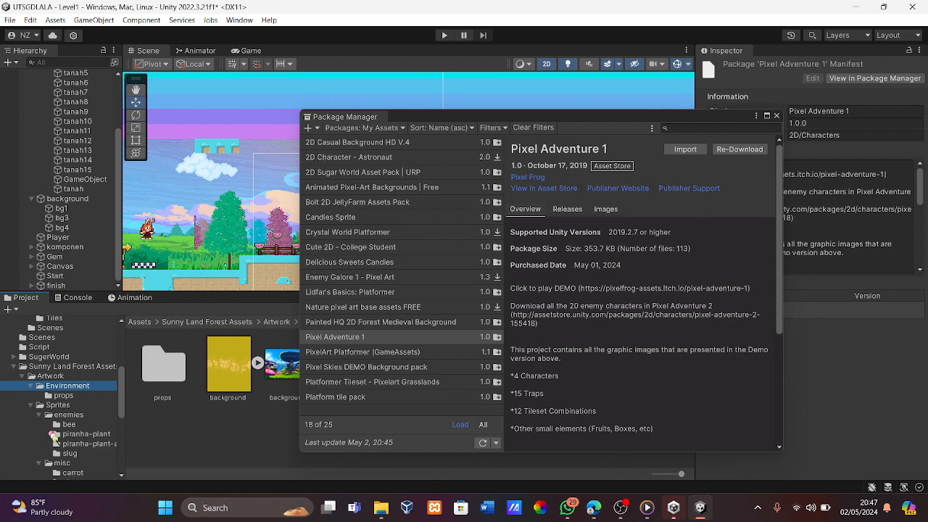
pyautogui.click(227, 440)
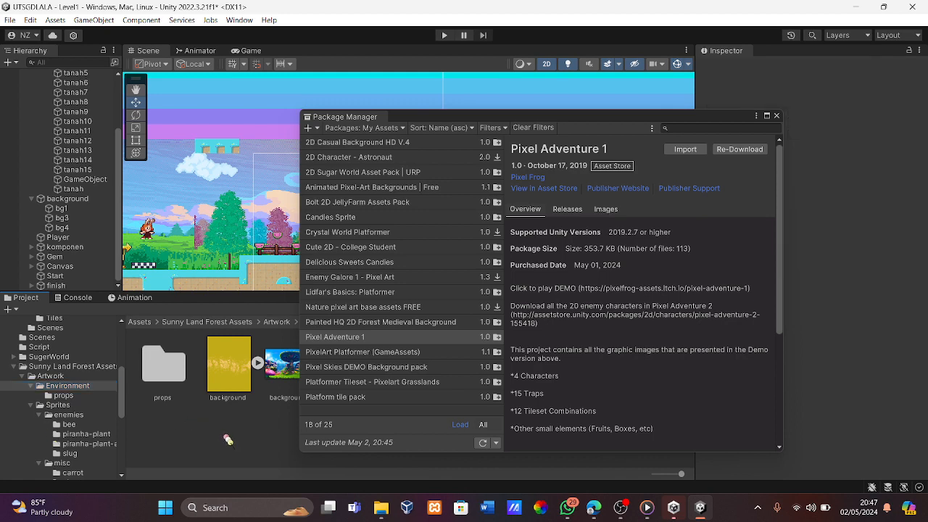
pyautogui.click(776, 115)
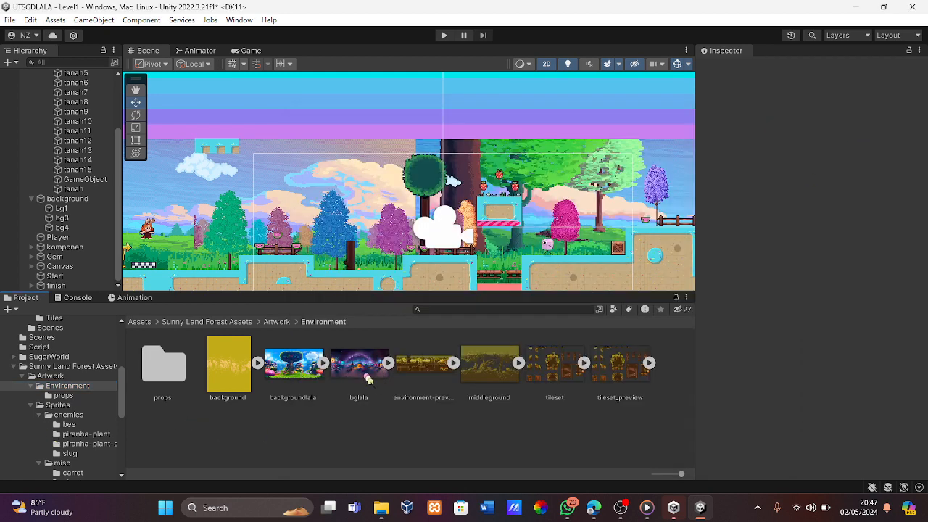
# Place the bglala background sprite in the scene and shrink it to a scale of about 0.78 by 0.50.
pyautogui.moveTo(368, 379); pyautogui.dragTo(398, 164)
pyautogui.scroll(-2, 397, 164)
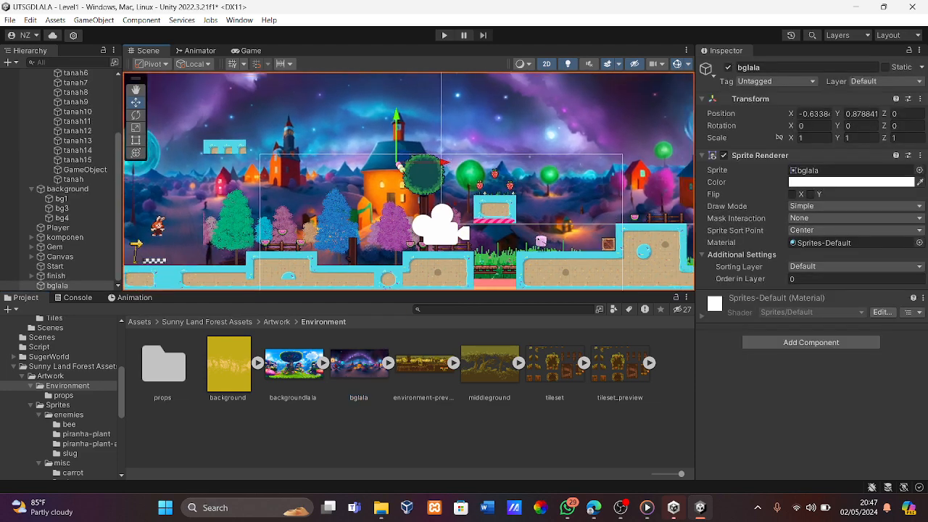
pyautogui.scroll(-5, 399, 165)
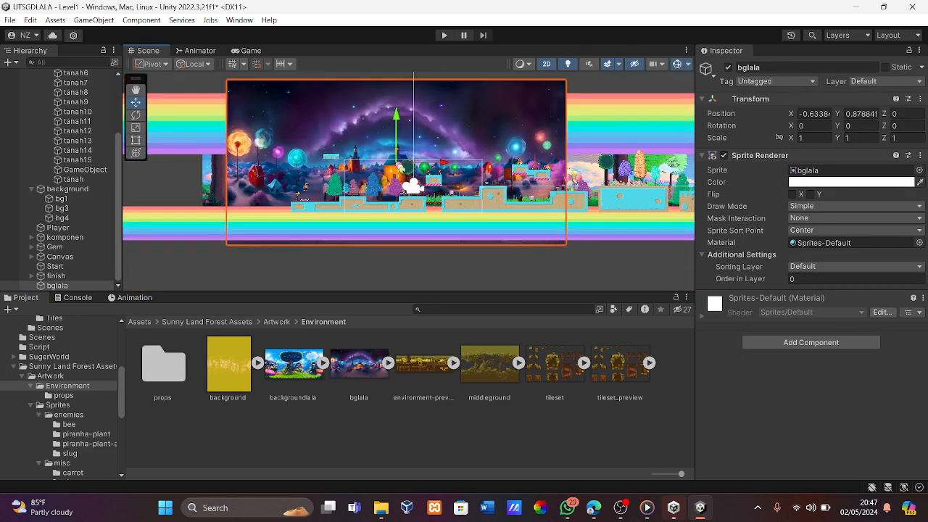
pyautogui.click(135, 140)
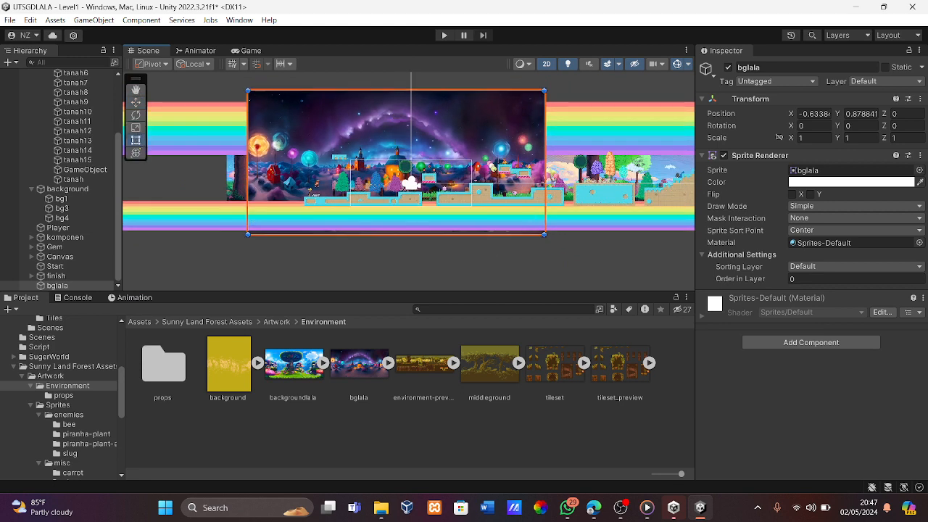
pyautogui.moveTo(544, 235); pyautogui.dragTo(443, 190)
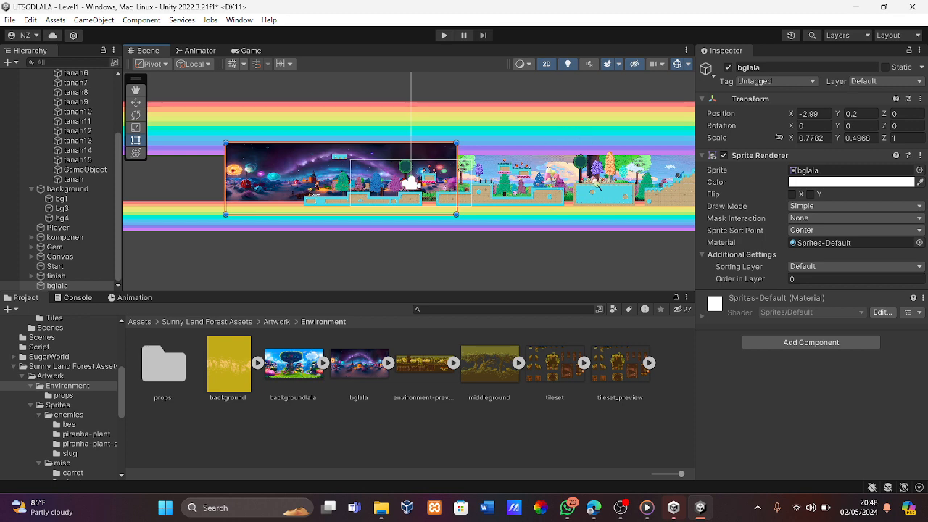
# Set bglala's Draw Mode to Tiled and narrow the sprite to a width of about 12.46.
pyautogui.moveTo(593, 186); pyautogui.dragTo(546, 192, button='middle')
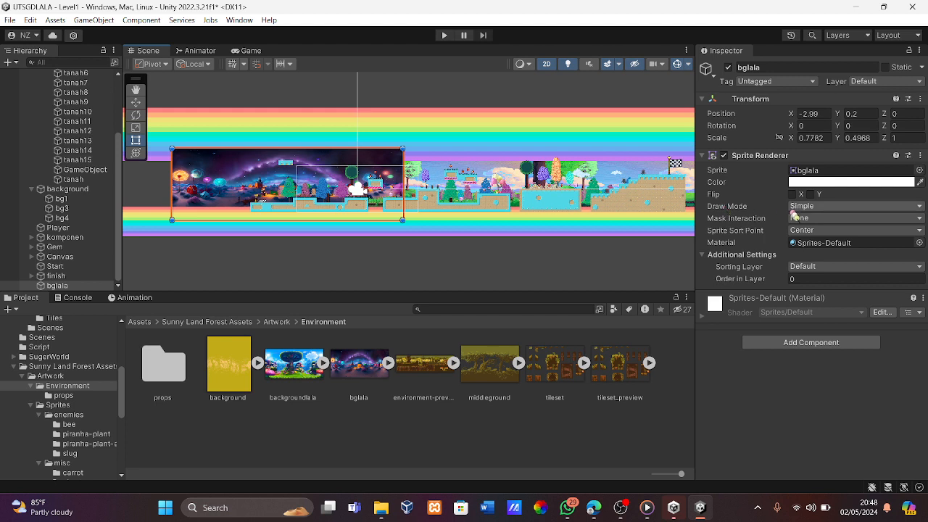
pyautogui.click(834, 210)
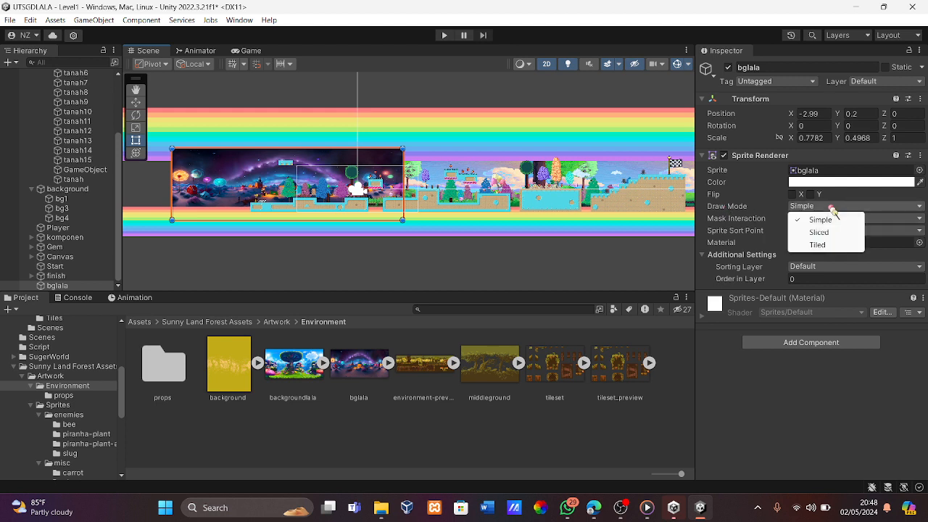
pyautogui.click(818, 244)
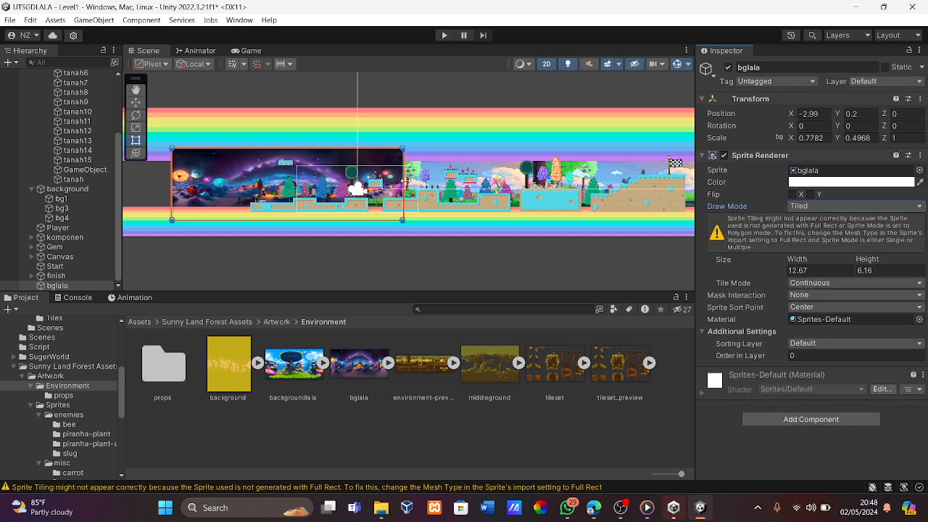
pyautogui.moveTo(403, 181)
pyautogui.mouseDown()
pyautogui.moveTo(699, 179)
pyautogui.moveTo(280, 178)
pyautogui.moveTo(399, 178)
pyautogui.mouseUp()
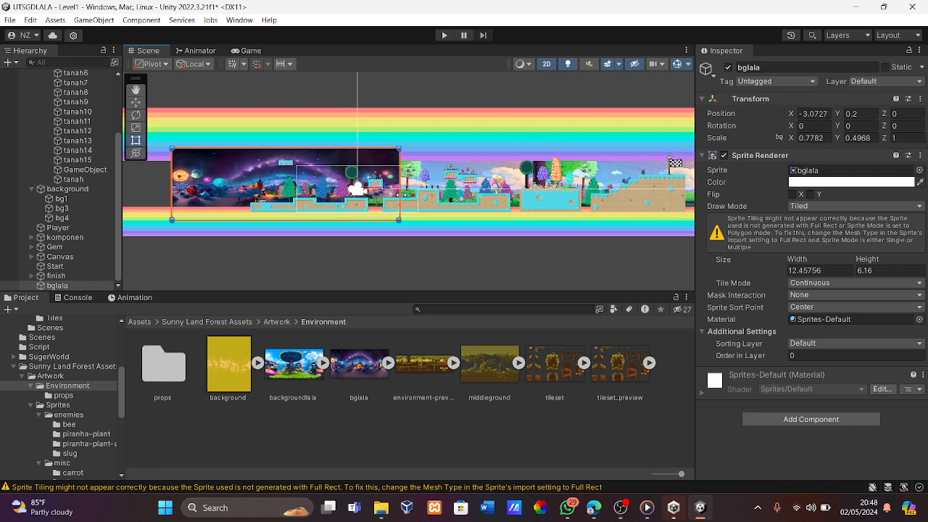
# Undo all the bglala edits, including its placement in the scene.
pyautogui.hotkey('ctrl', 'z')
pyautogui.hotkey('ctrl', 'z')
pyautogui.hotkey('ctrl', 'z')
pyautogui.hotkey('ctrl', 'z')
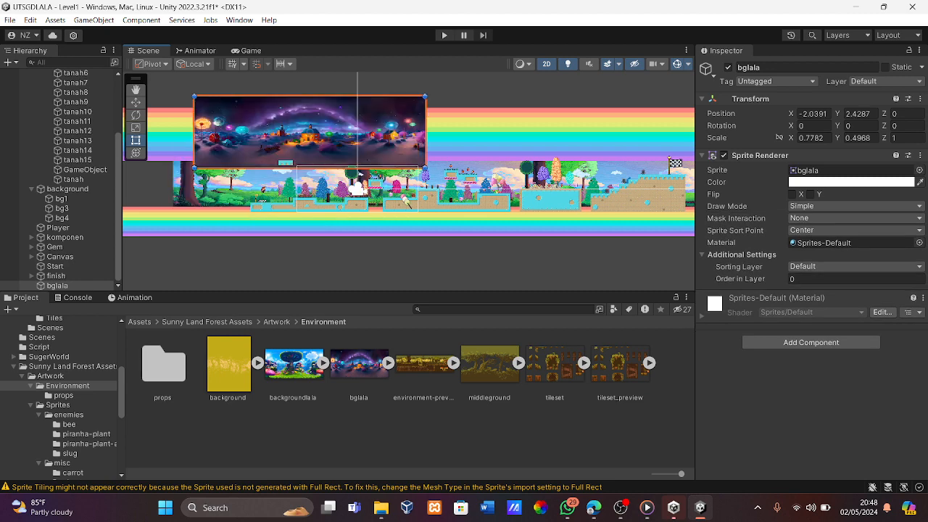
pyautogui.hotkey('ctrl', 'z')
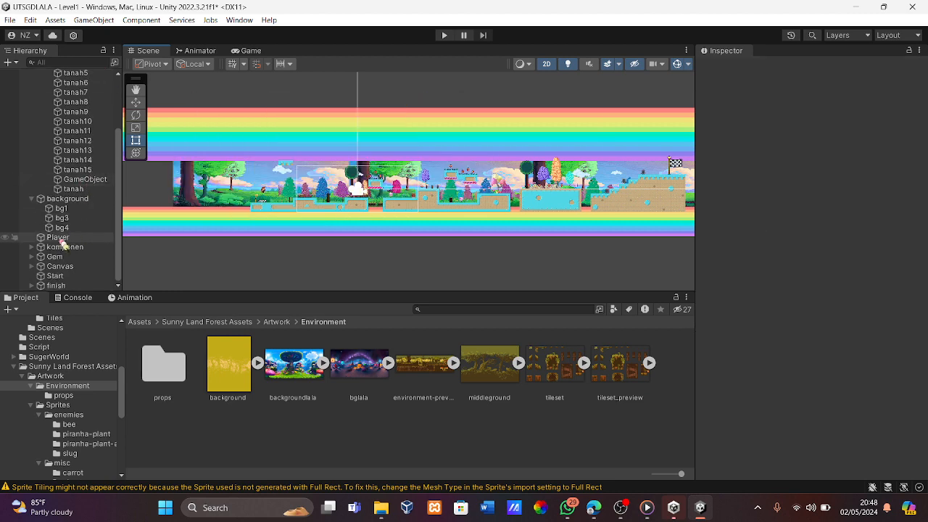
# Select the Player object and examine it up close at the start of the level.
pyautogui.click(58, 238)
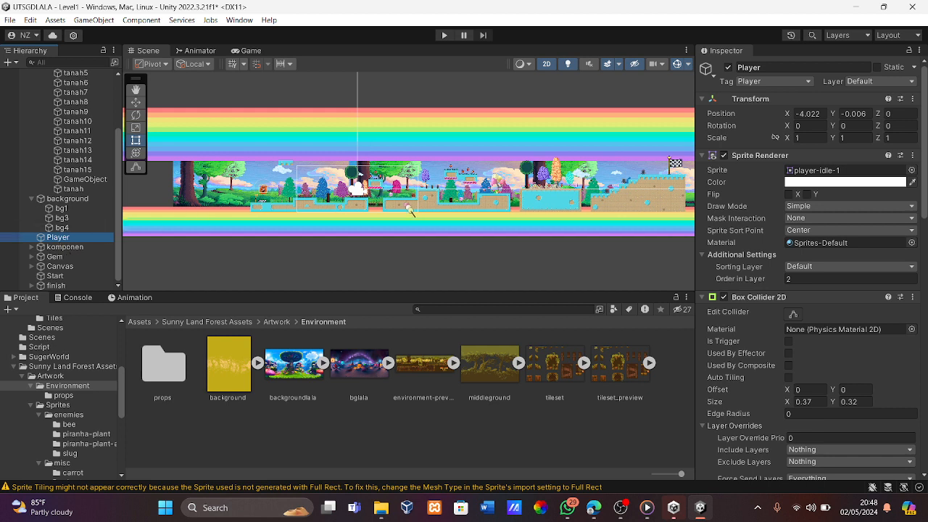
pyautogui.scroll(2, 319, 182)
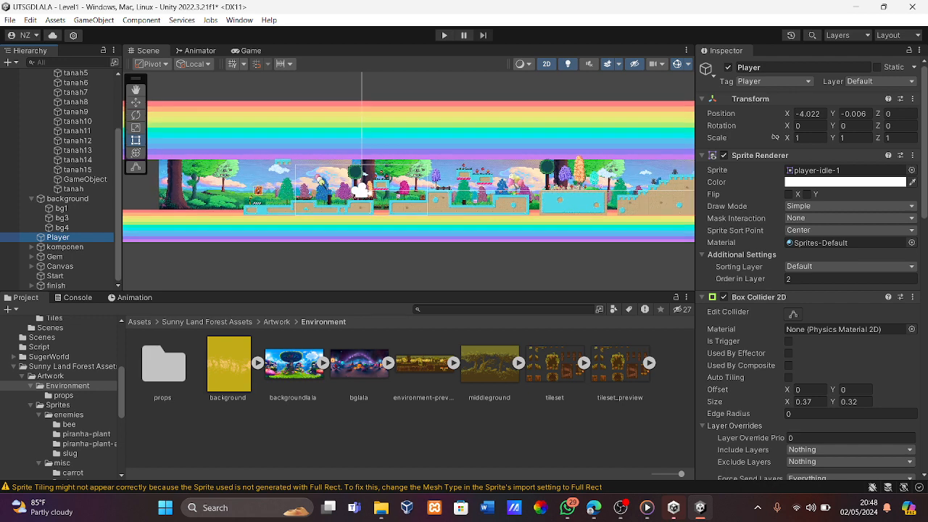
pyautogui.scroll(8, 317, 177)
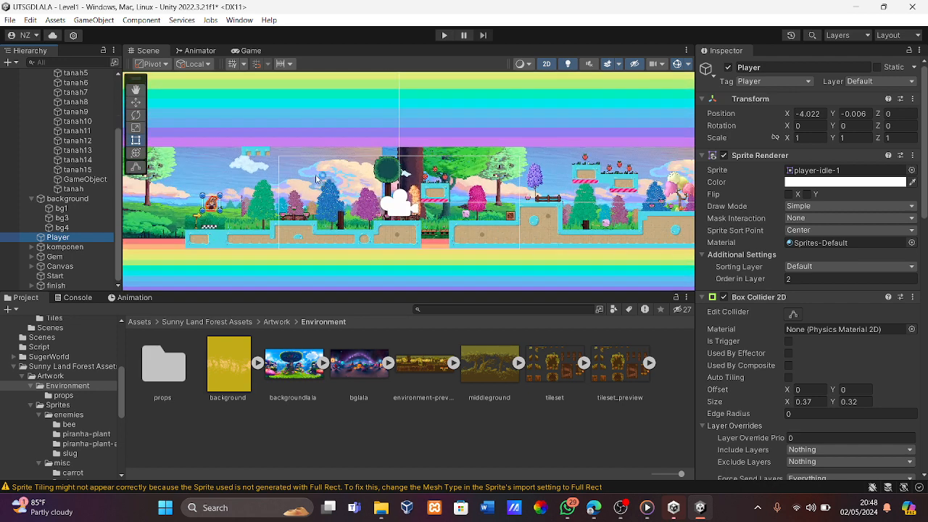
pyautogui.moveTo(195, 198); pyautogui.dragTo(259, 209, button='middle')
pyautogui.scroll(8, 261, 211)
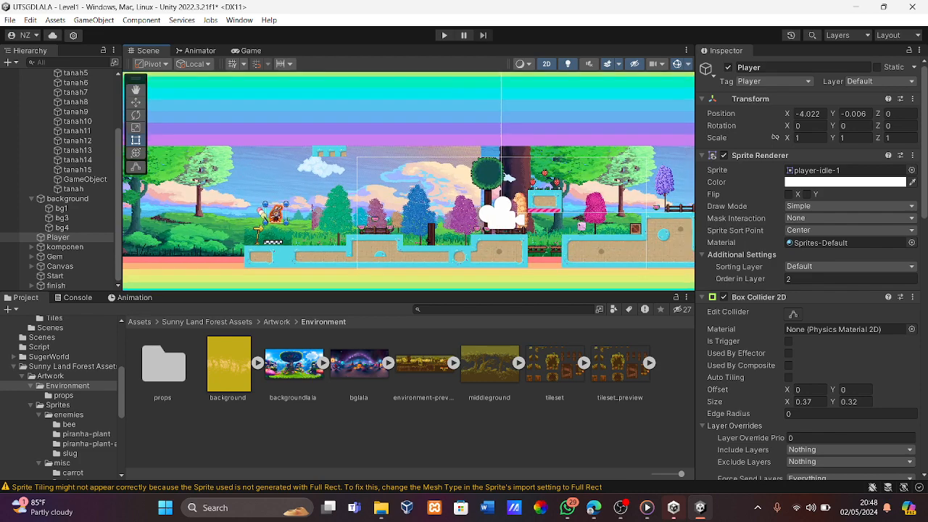
pyautogui.scroll(6, 260, 211)
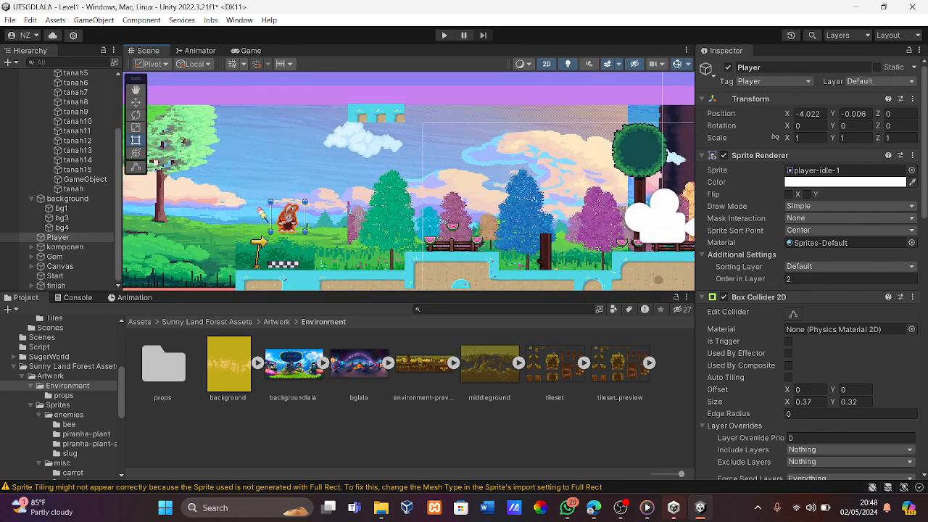
pyautogui.moveTo(326, 237); pyautogui.dragTo(317, 181, button='middle')
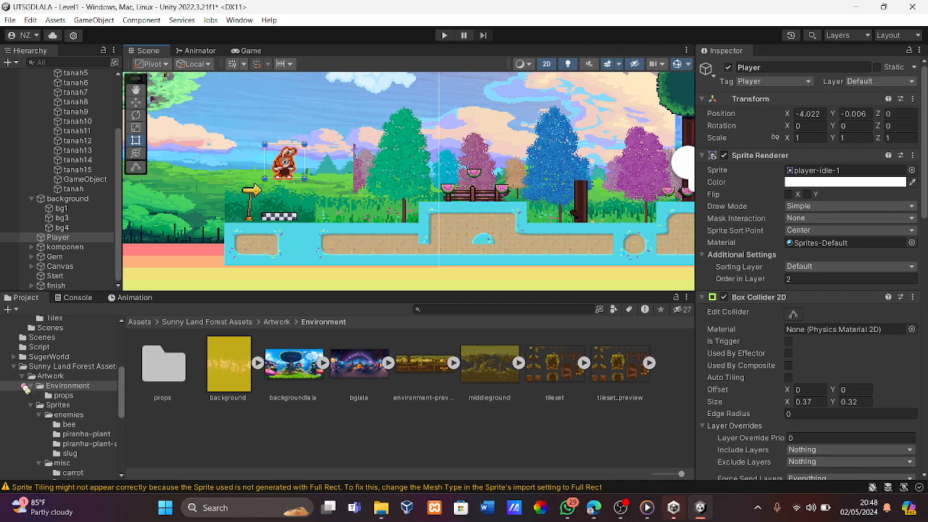
# Collapse the Sunny Land Forest Assets and Platform tile pack folders along with their expanded subfolders.
pyautogui.click(22, 376)
pyautogui.click(14, 366)
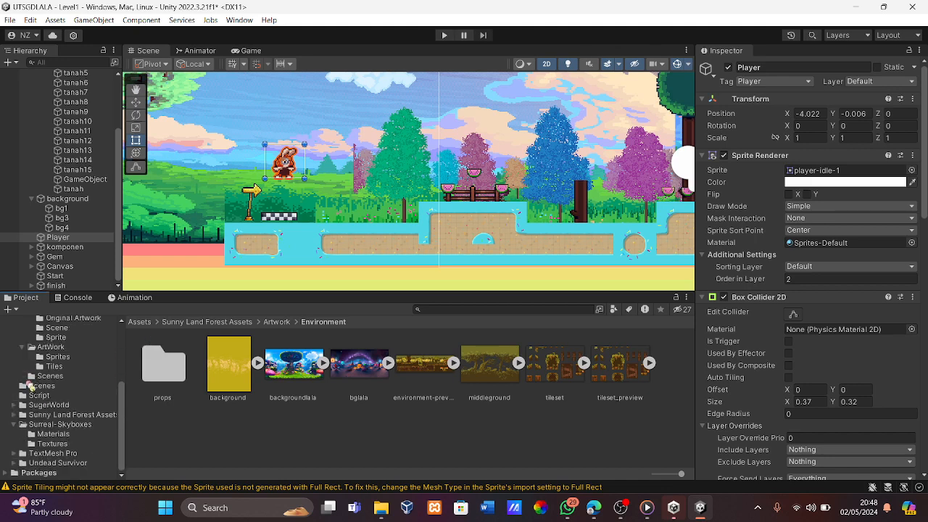
pyautogui.click(23, 347)
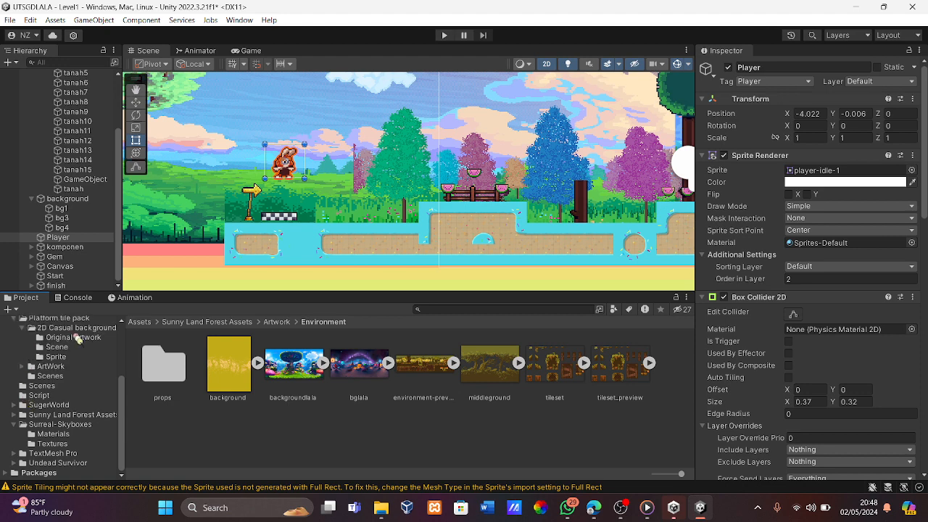
pyautogui.click(24, 328)
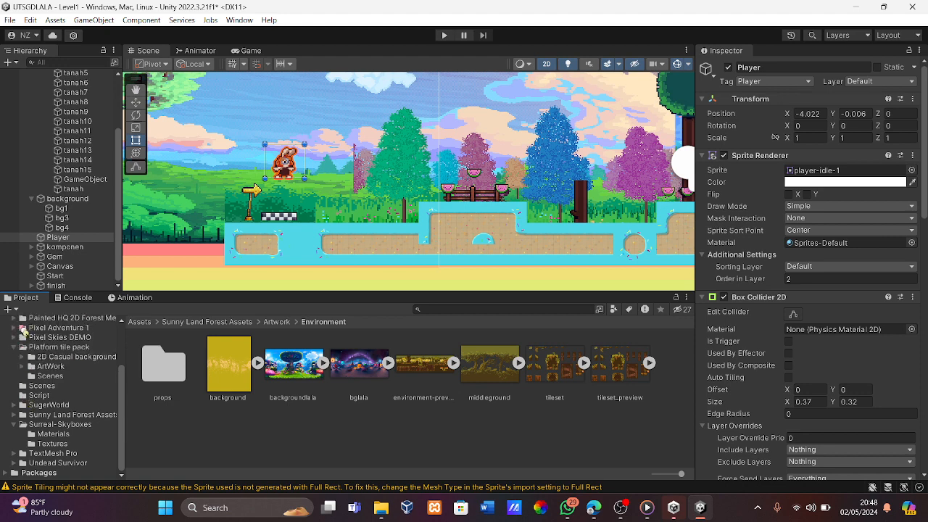
pyautogui.click(15, 347)
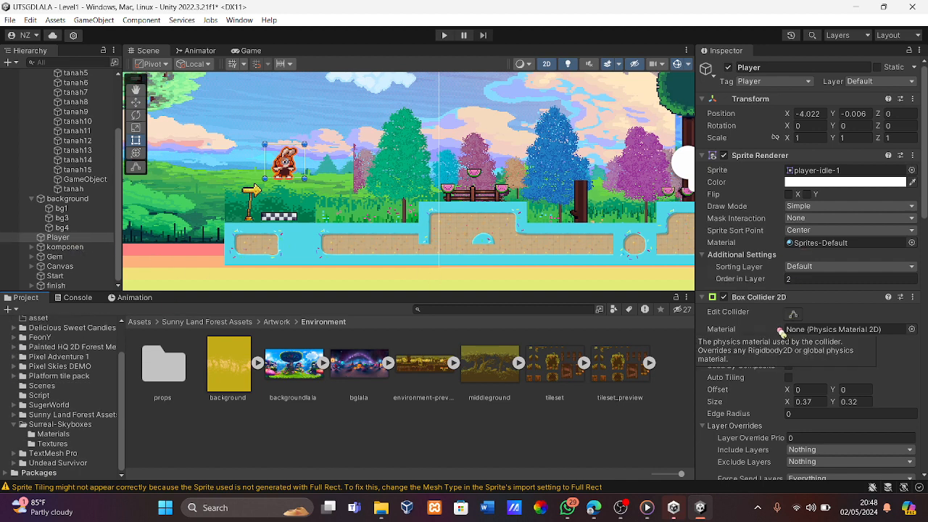
# Examine the Player's Box Collider 2D, Rigidbody 2D, Animator and Movement script settings.
pyautogui.scroll(-1, 781, 332)
pyautogui.scroll(-5, 769, 290)
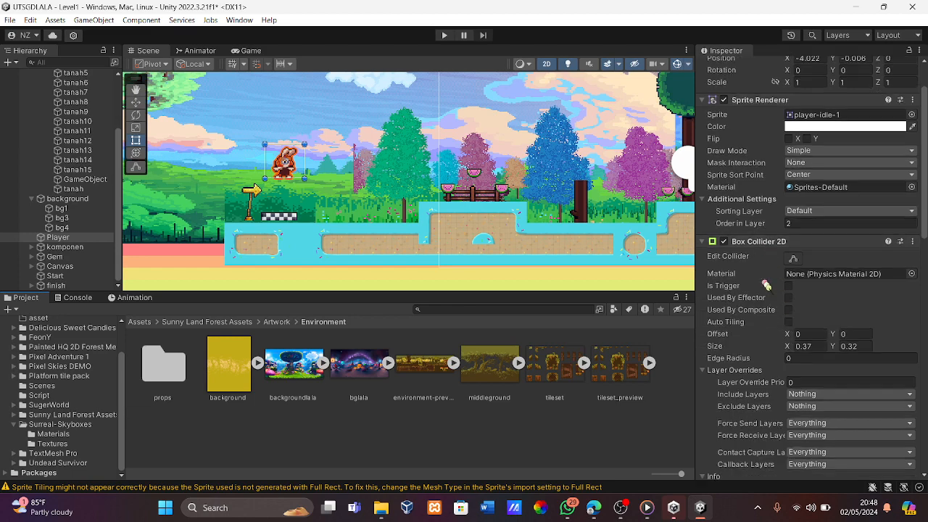
pyautogui.scroll(5, 765, 285)
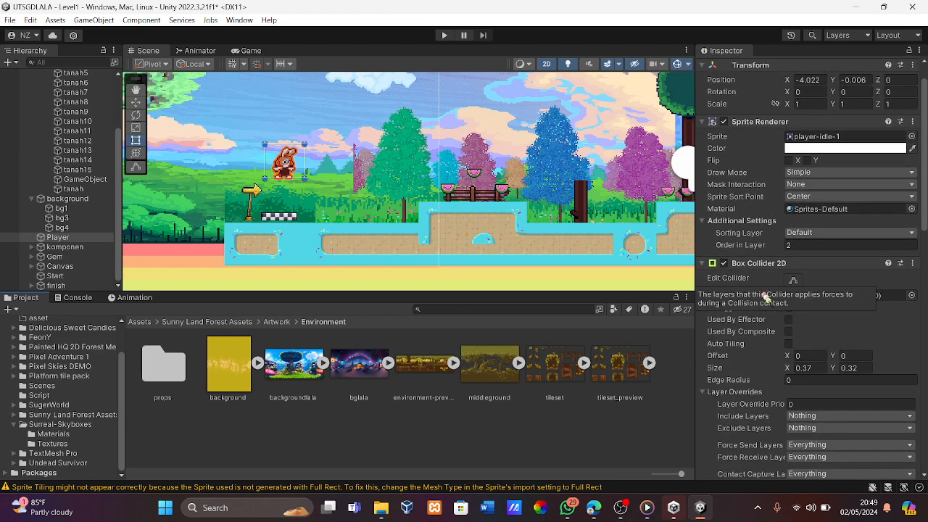
pyautogui.scroll(-7, 763, 384)
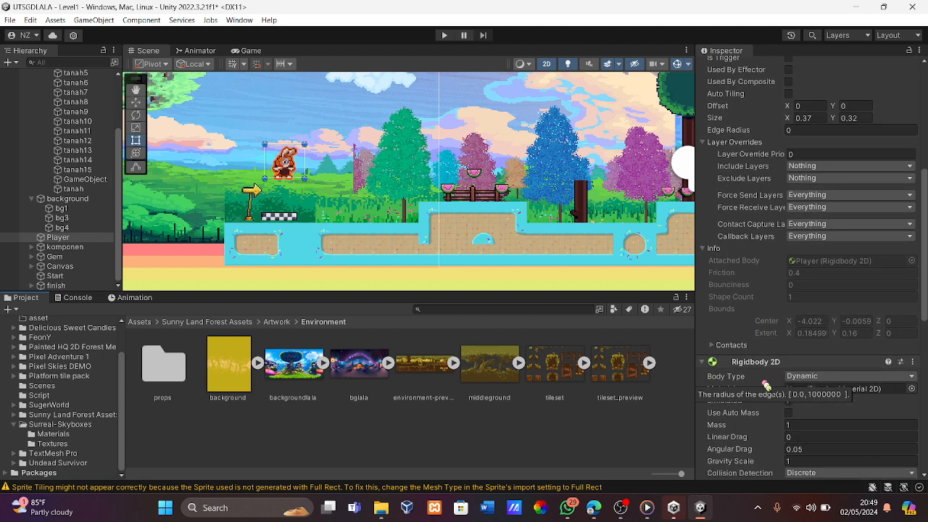
pyautogui.scroll(-2, 766, 384)
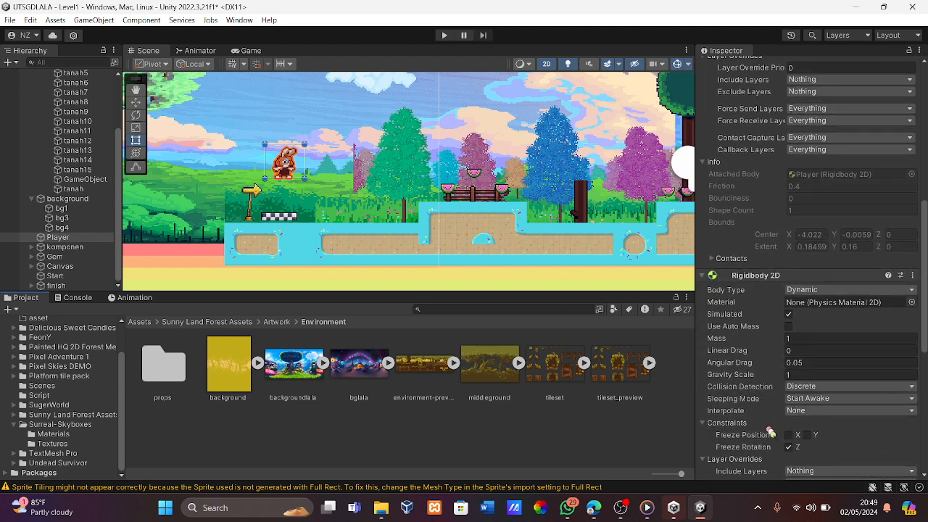
pyautogui.scroll(-5, 767, 406)
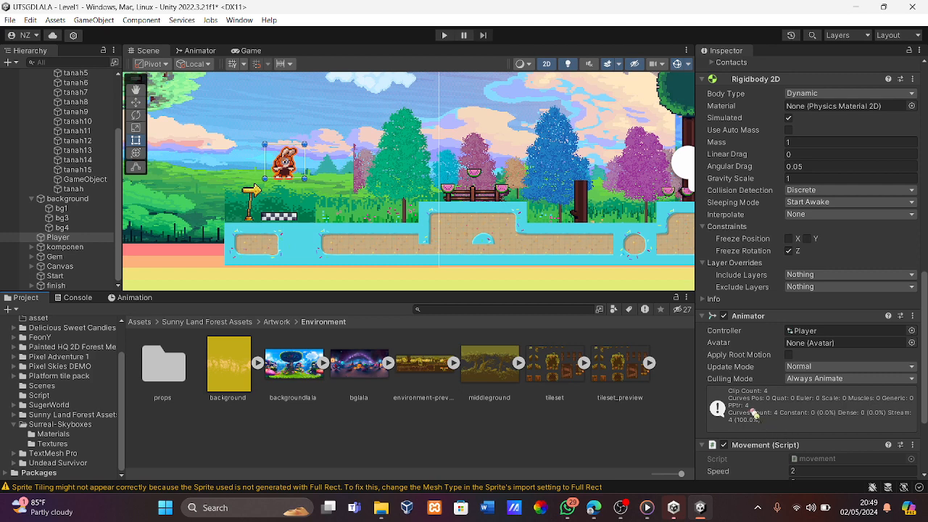
pyautogui.scroll(-3, 761, 420)
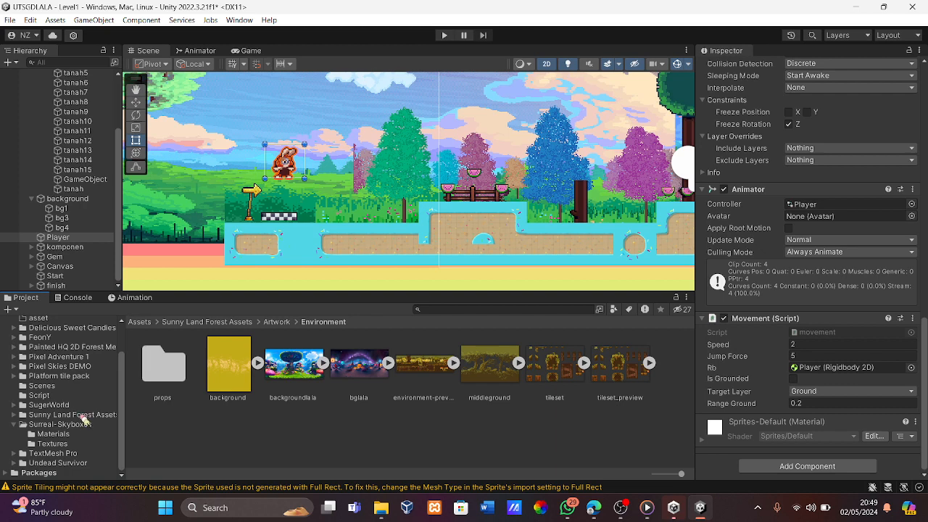
pyautogui.scroll(2, 84, 419)
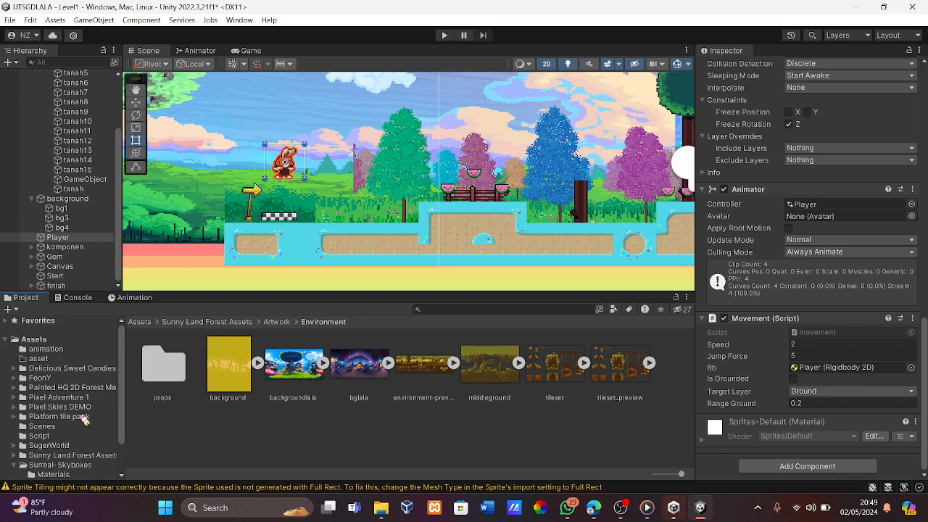
# Open the project's Script folder from the root of the Assets.
pyautogui.click(34, 340)
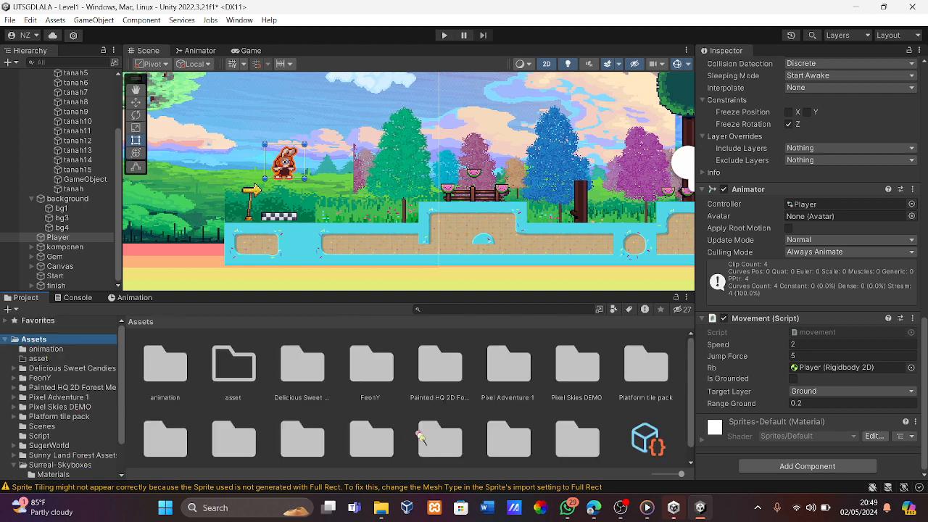
pyautogui.scroll(-1, 438, 445)
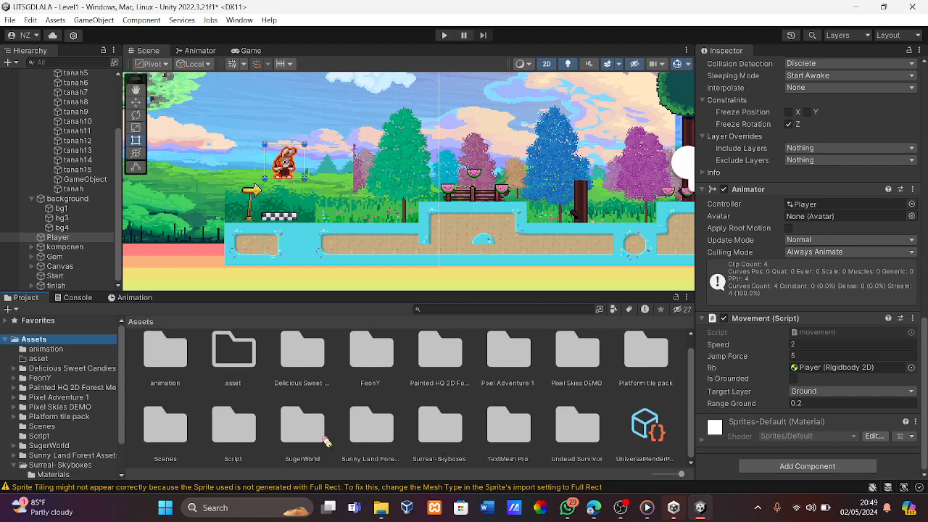
pyautogui.doubleClick(230, 429)
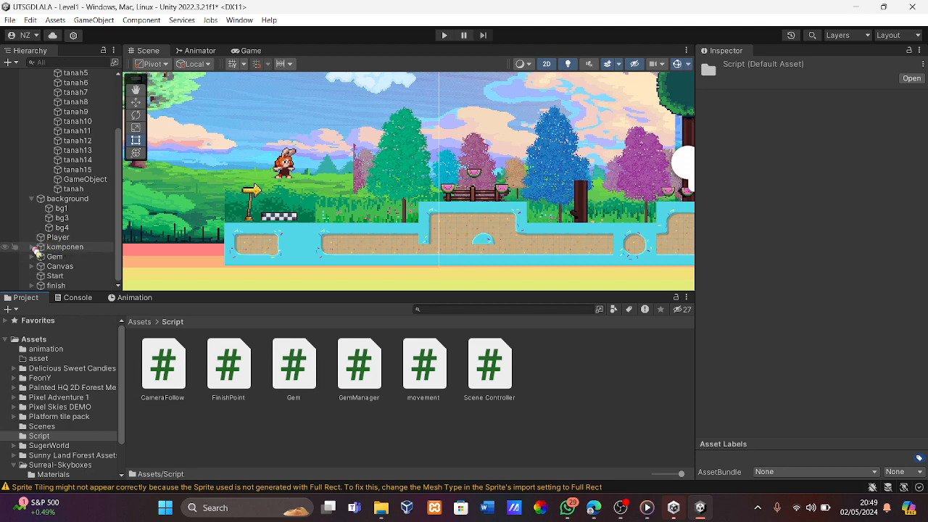
# Expand the komponen group and inspect its decorations in the scene, including pohon1, pohon7 and rumput1.
pyautogui.click(32, 247)
pyautogui.scroll(-4, 64, 239)
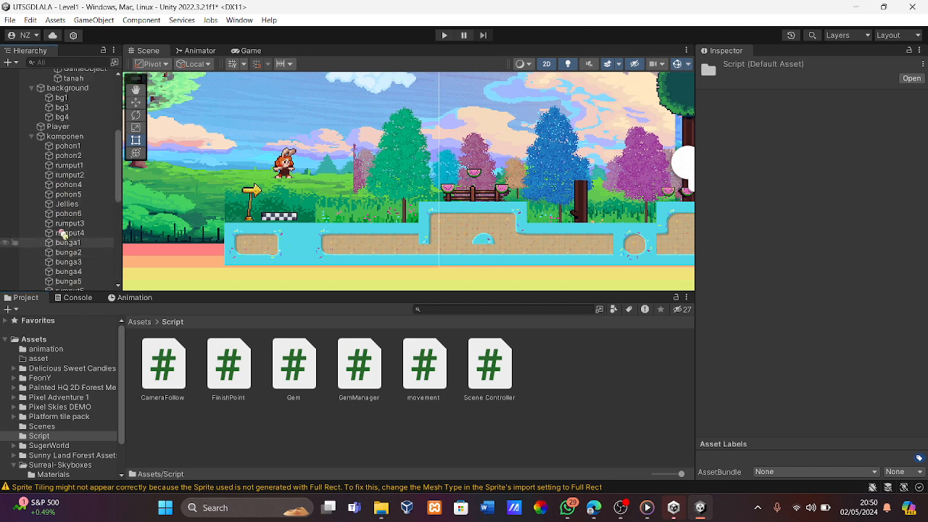
pyautogui.click(64, 146)
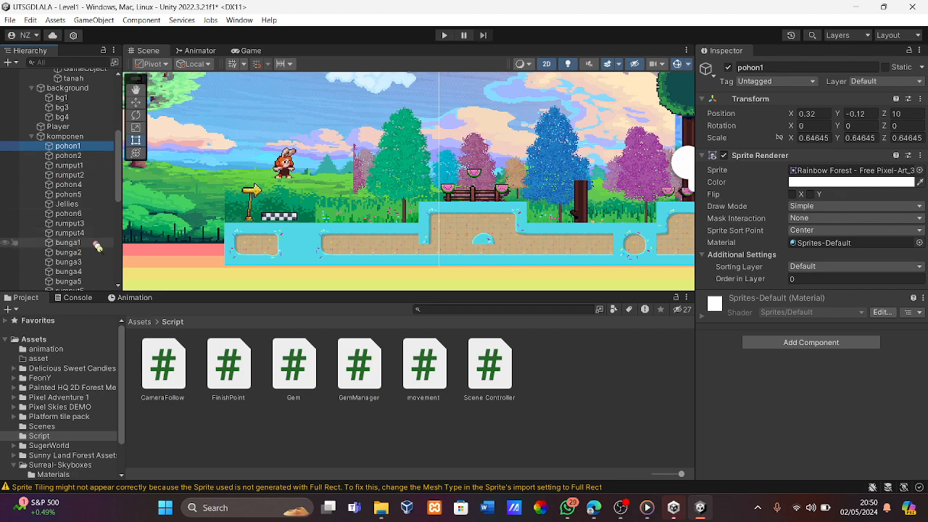
pyautogui.moveTo(320, 213); pyautogui.dragTo(49, 217, button='middle')
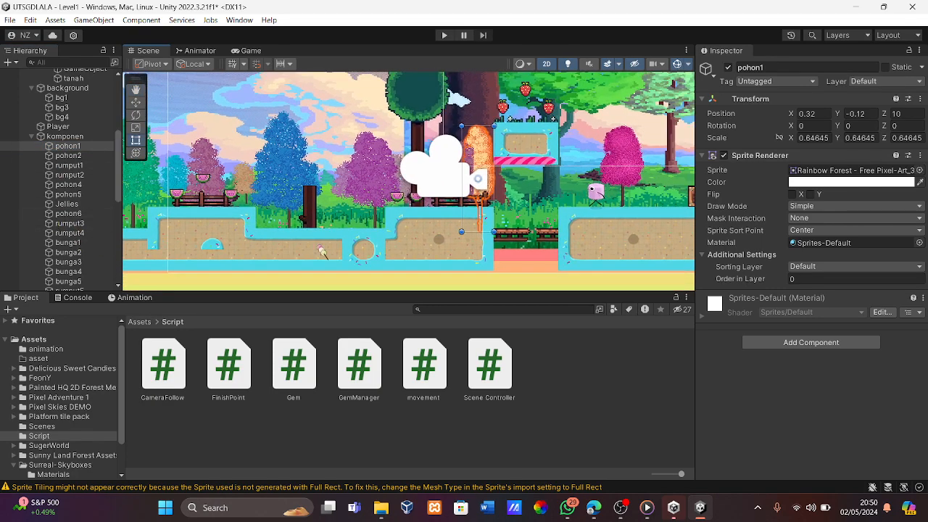
pyautogui.moveTo(359, 185); pyautogui.dragTo(357, 255, button='middle')
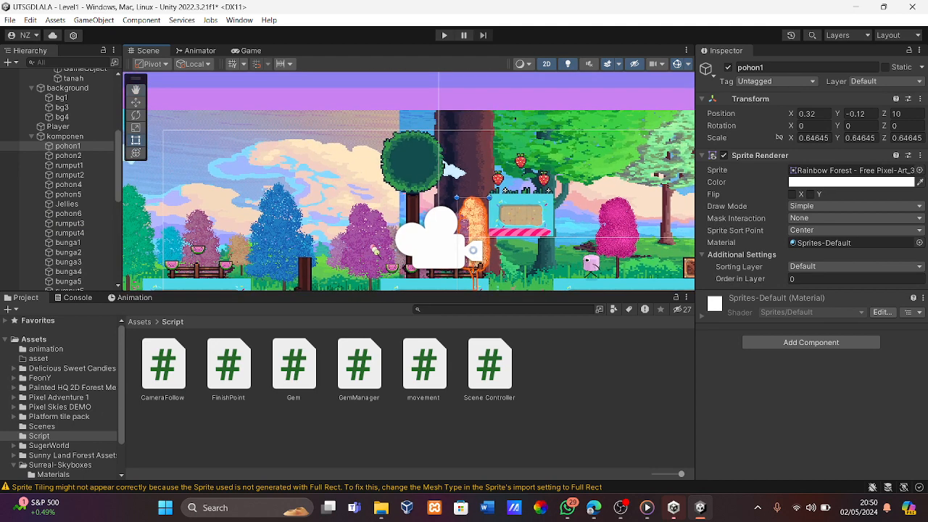
pyautogui.click(375, 250)
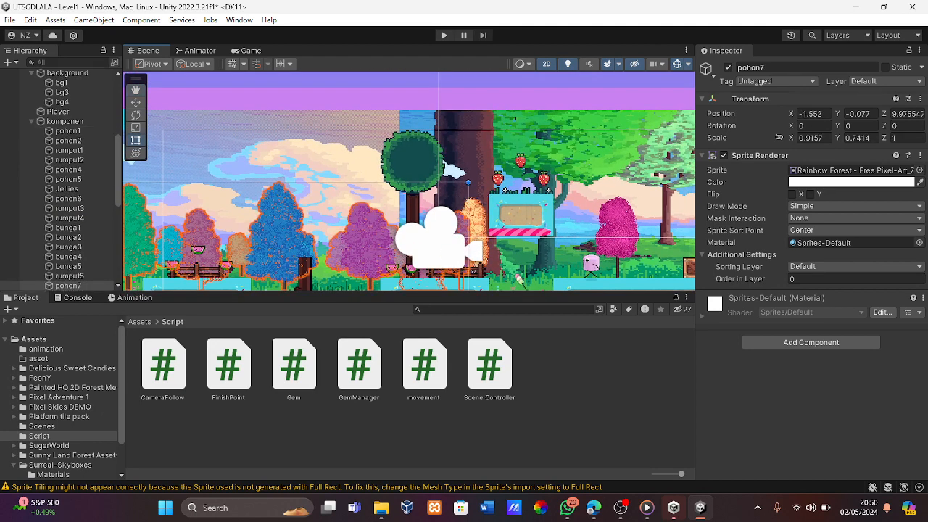
pyautogui.click(531, 283)
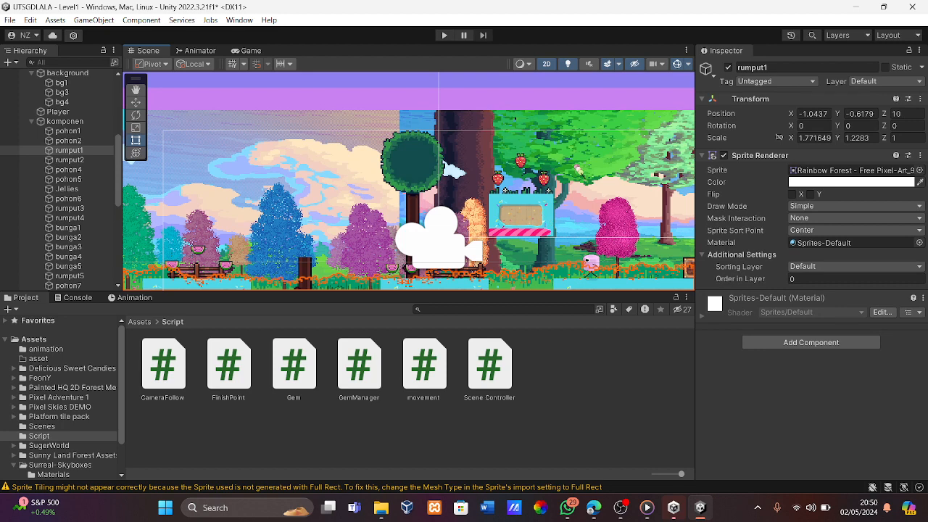
pyautogui.click(577, 171)
# Expand the Gem group and look over the melon and strawberry gems placed along the level.
pyautogui.scroll(-2, 72, 232)
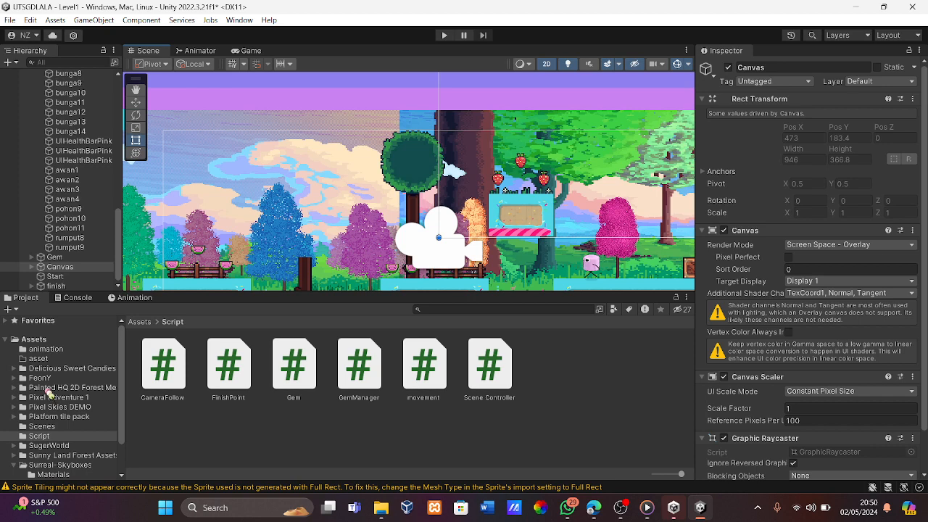
pyautogui.click(31, 257)
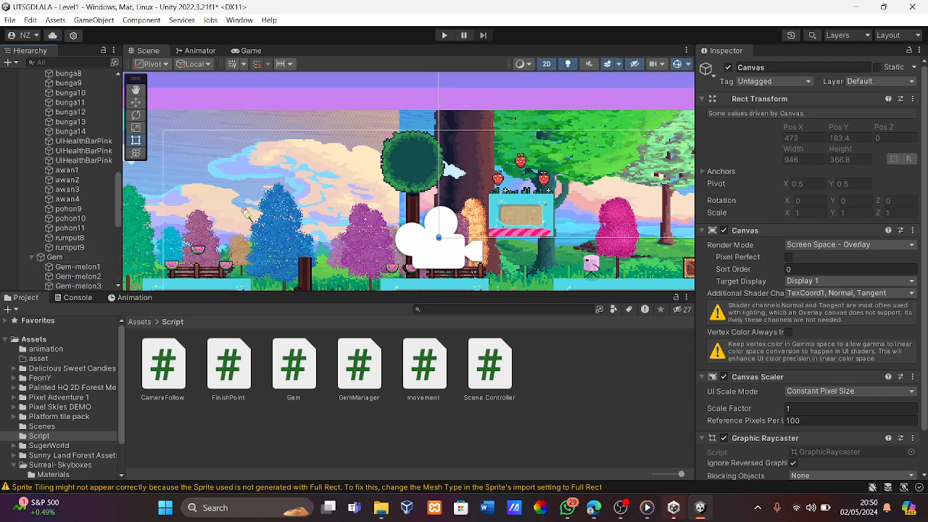
pyautogui.moveTo(274, 212); pyautogui.dragTo(477, 153, button='middle')
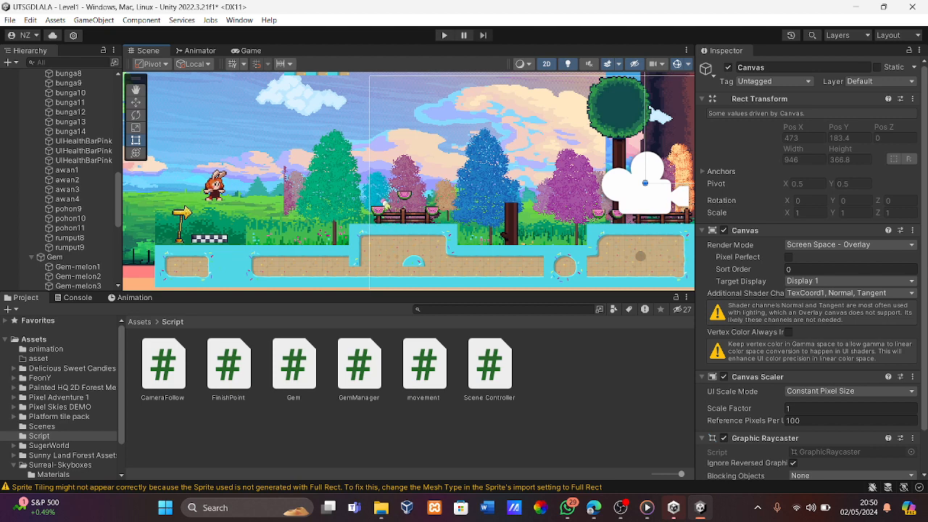
pyautogui.moveTo(242, 190); pyautogui.dragTo(162, 210, button='middle')
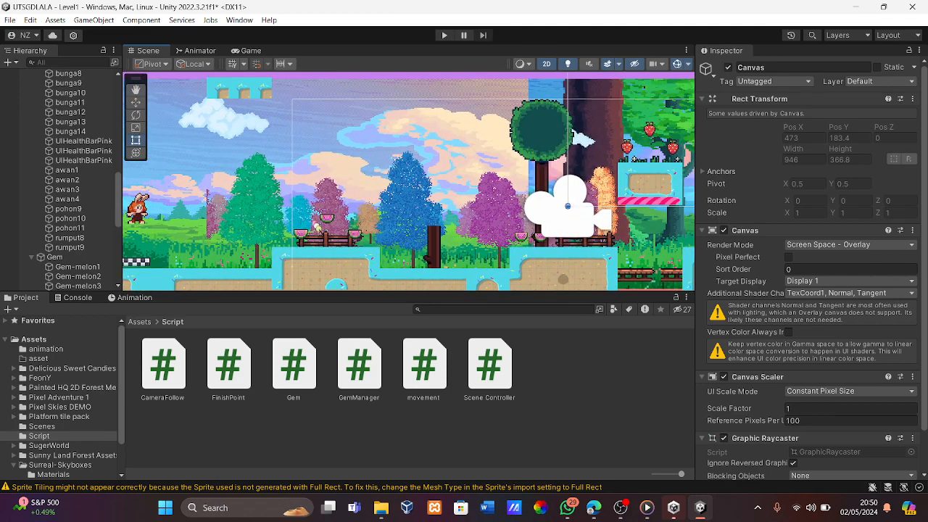
pyautogui.moveTo(462, 222); pyautogui.dragTo(115, 184, button='middle')
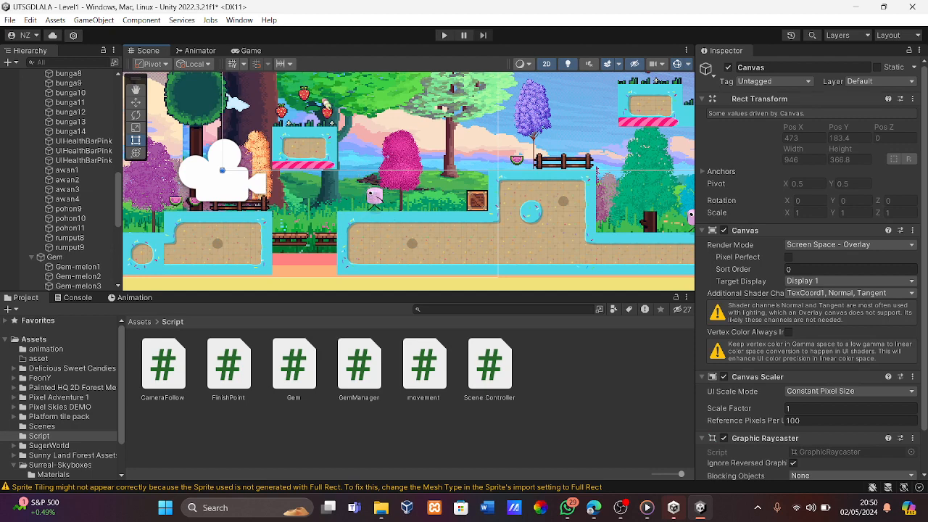
pyautogui.scroll(-2, 765, 358)
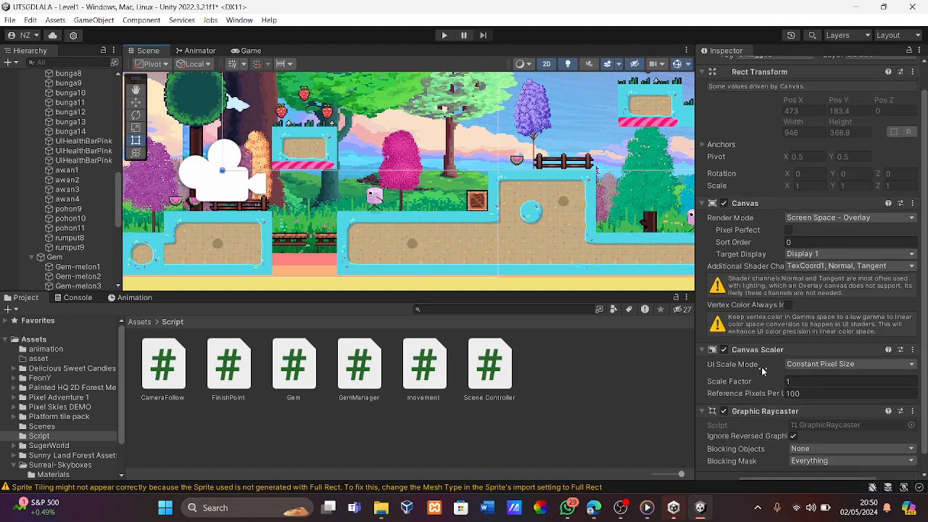
pyautogui.scroll(-1, 762, 371)
pyautogui.scroll(-4, 62, 245)
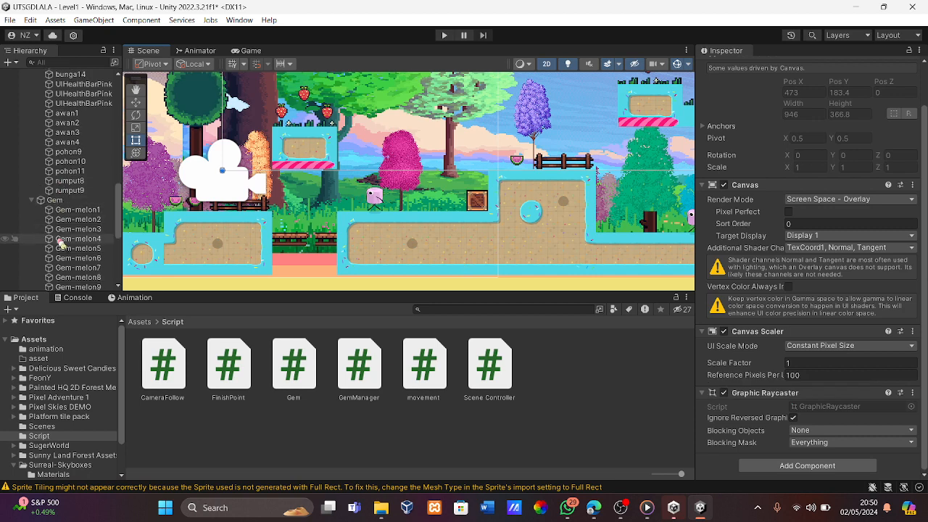
pyautogui.scroll(-1, 58, 239)
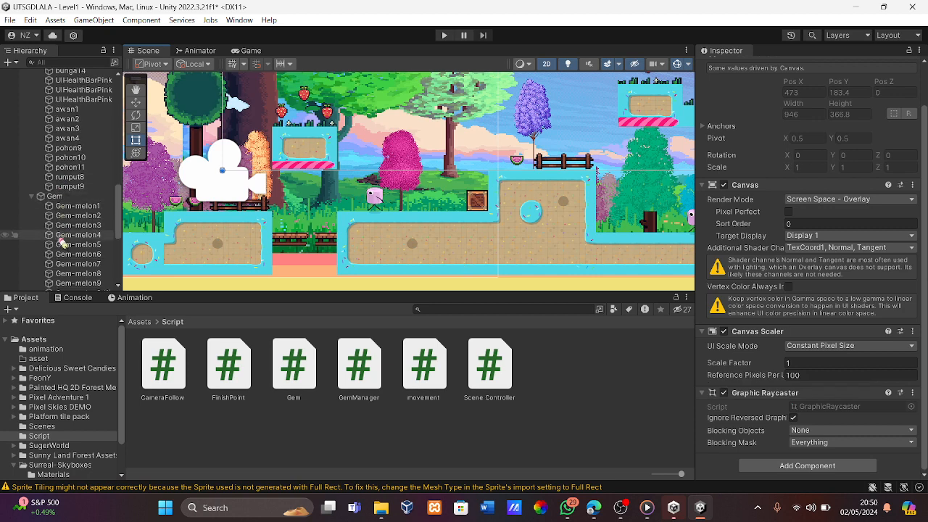
# Select Gem-melon1 and examine its Sprite Renderer, Animator, Gem script value and Box Collider 2D settings.
pyautogui.click(75, 206)
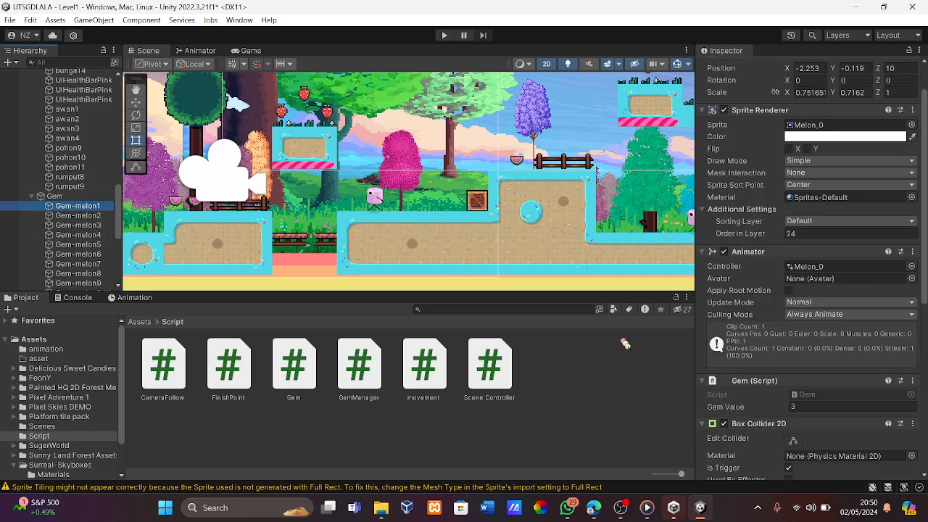
pyautogui.scroll(-10, 764, 366)
pyautogui.scroll(12, 763, 366)
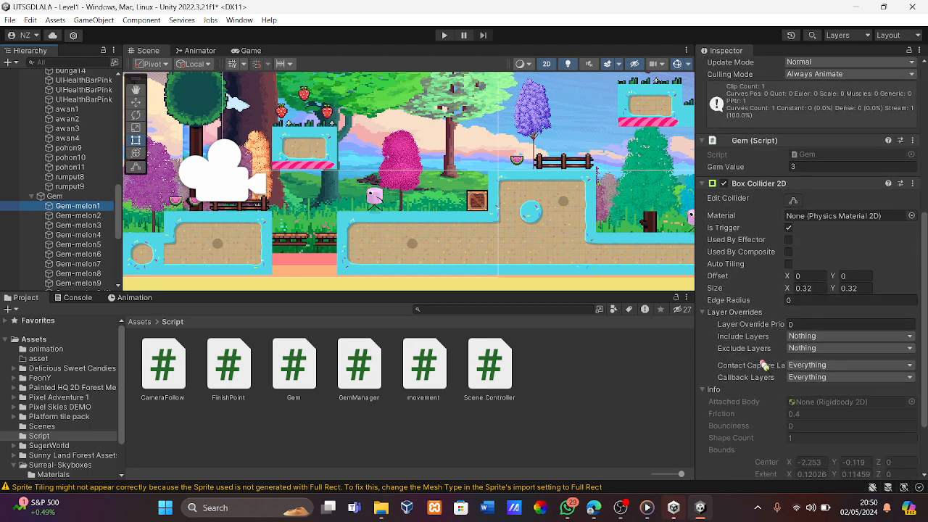
pyautogui.scroll(-15, 763, 366)
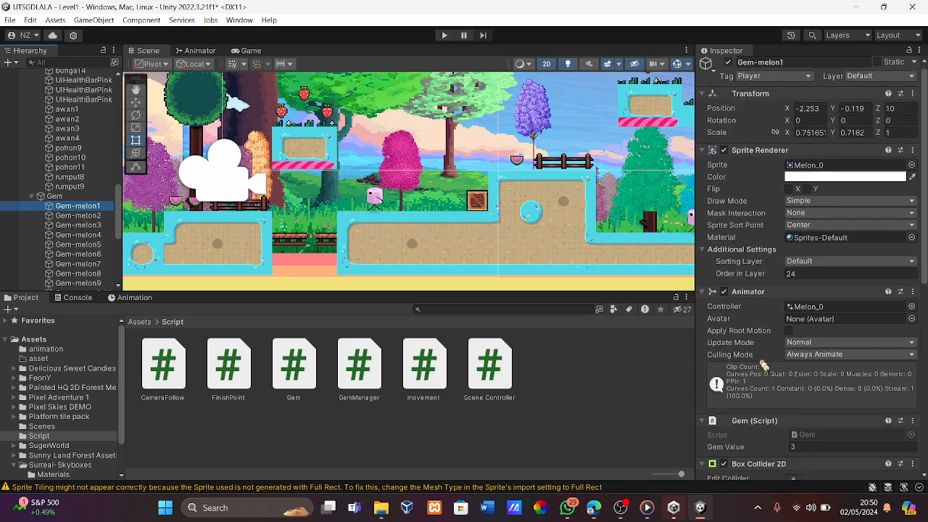
pyautogui.scroll(4, 764, 366)
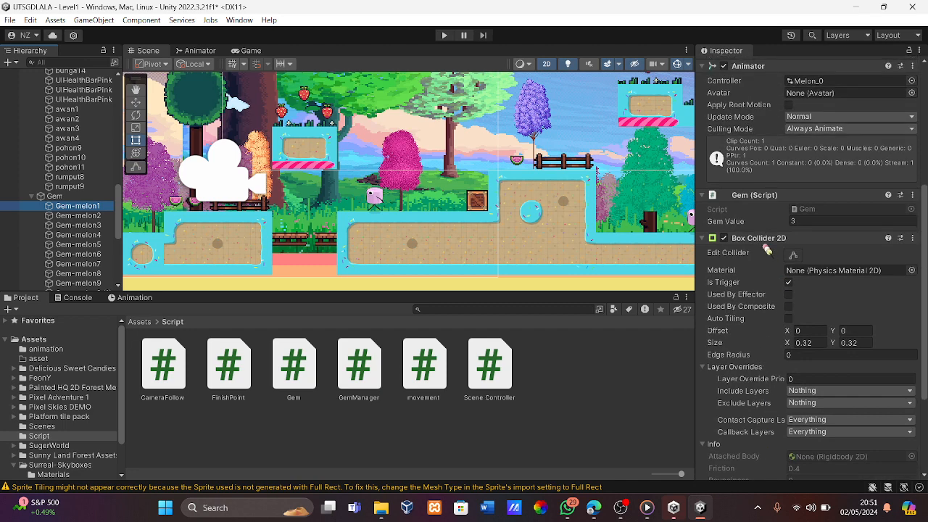
pyautogui.click(798, 221)
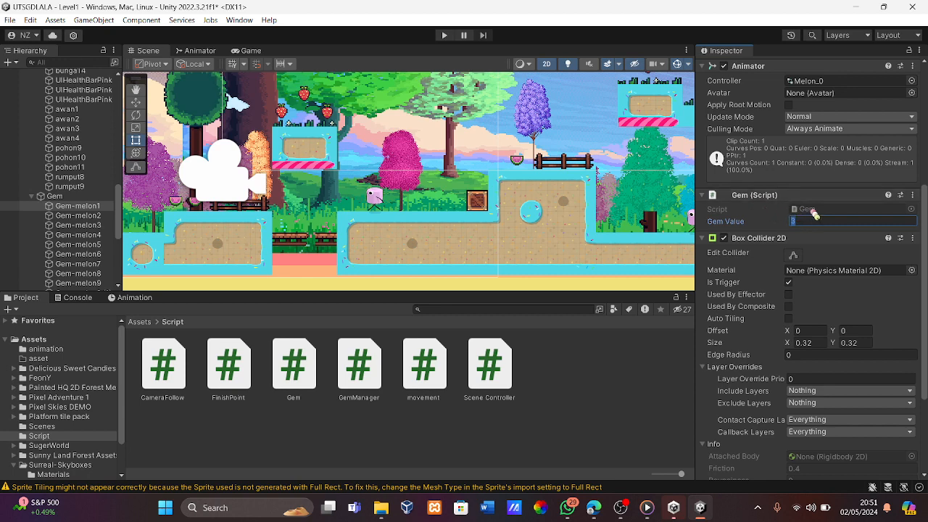
# Open the Gem script in Visual Studio Code, review it alongside CameraFollow.cs and FinishPoint.cs, and return to Unity.
pyautogui.click(294, 371)
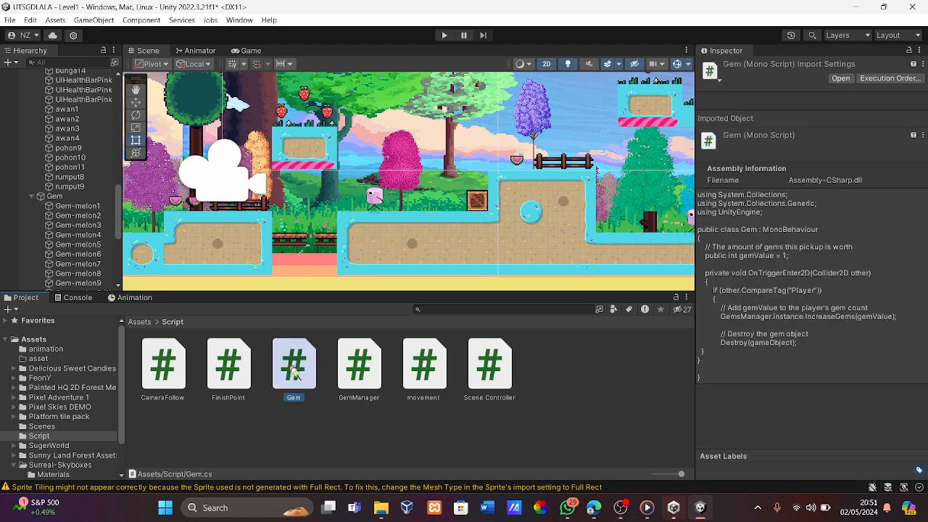
pyautogui.doubleClick(294, 366)
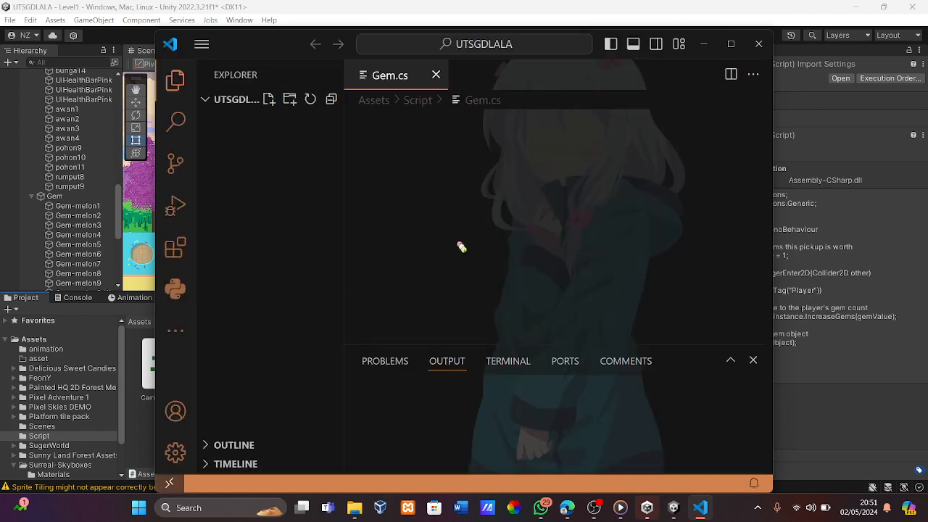
pyautogui.scroll(-2, 500, 297)
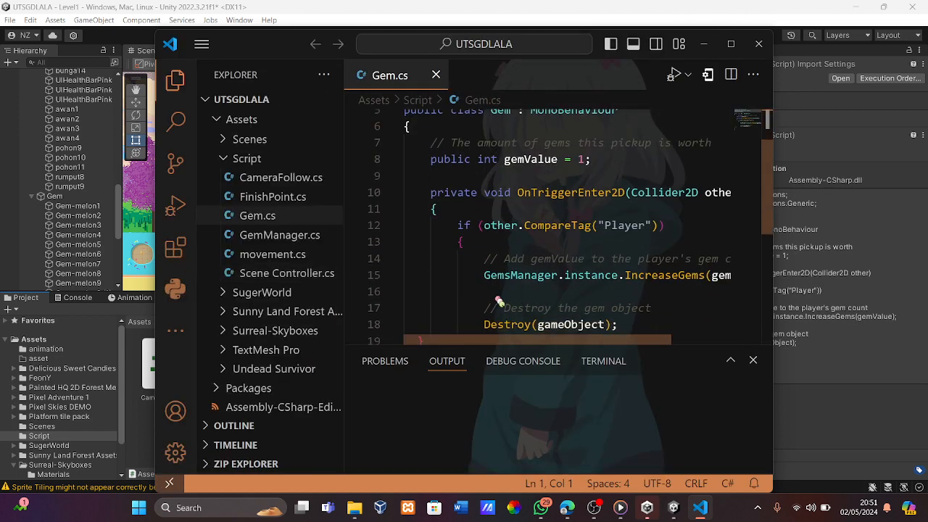
pyautogui.click(286, 180)
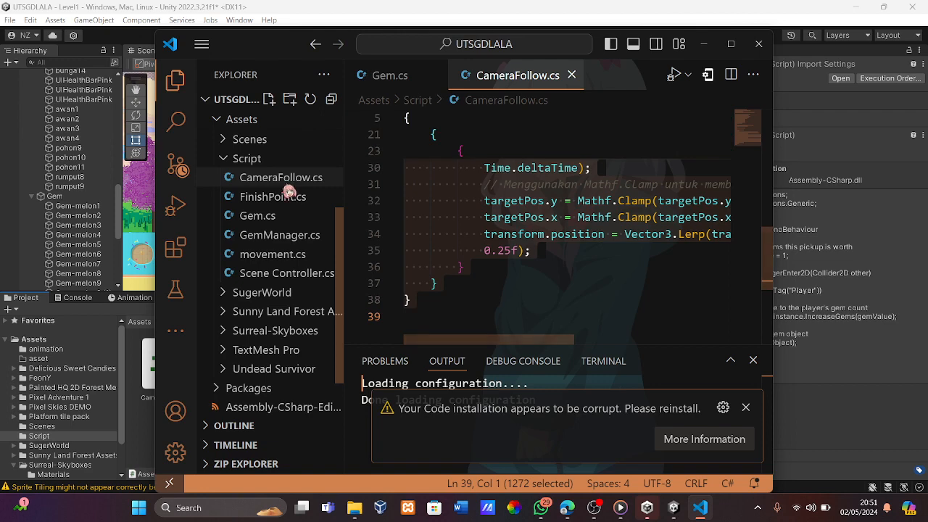
pyautogui.click(289, 199)
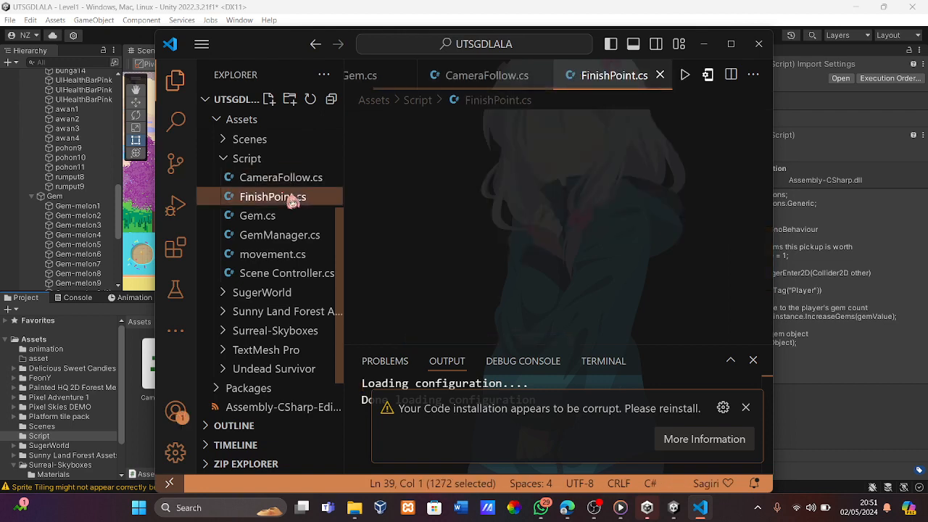
pyautogui.click(253, 216)
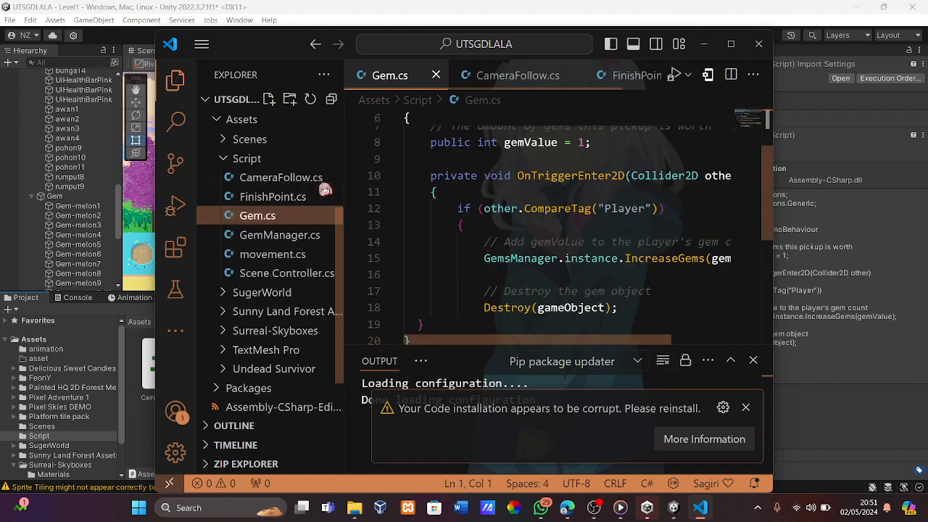
pyautogui.click(704, 43)
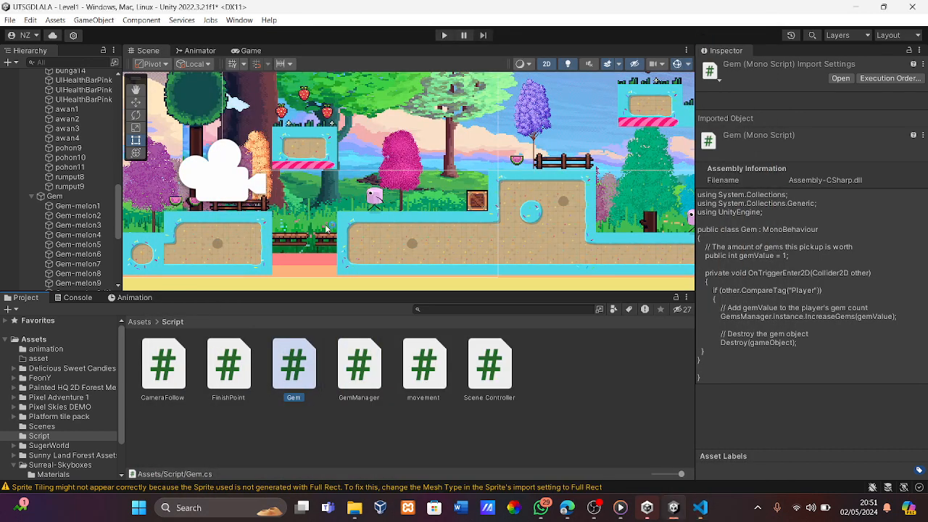
# Play the gem-melon animation clip on Gem-melon1 and examine the animated melon up close in the scene.
pyautogui.scroll(-8, 84, 256)
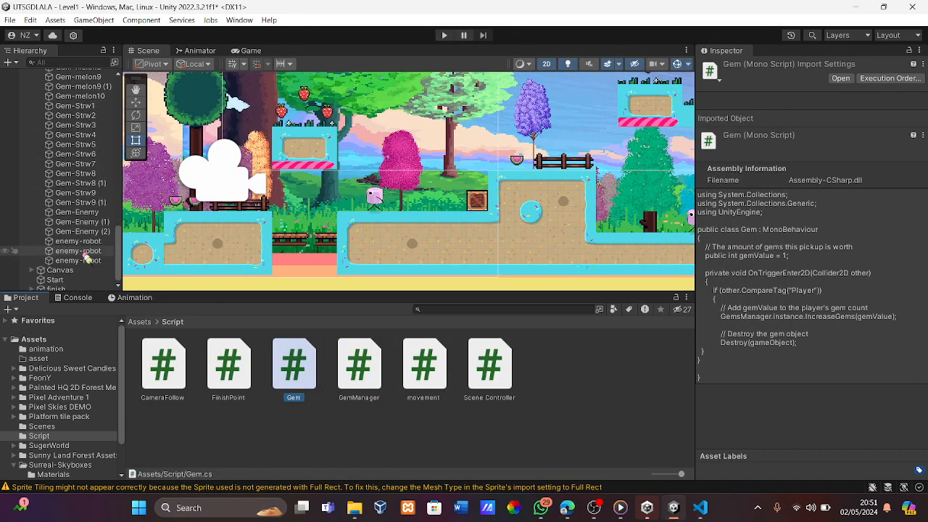
pyautogui.scroll(6, 84, 155)
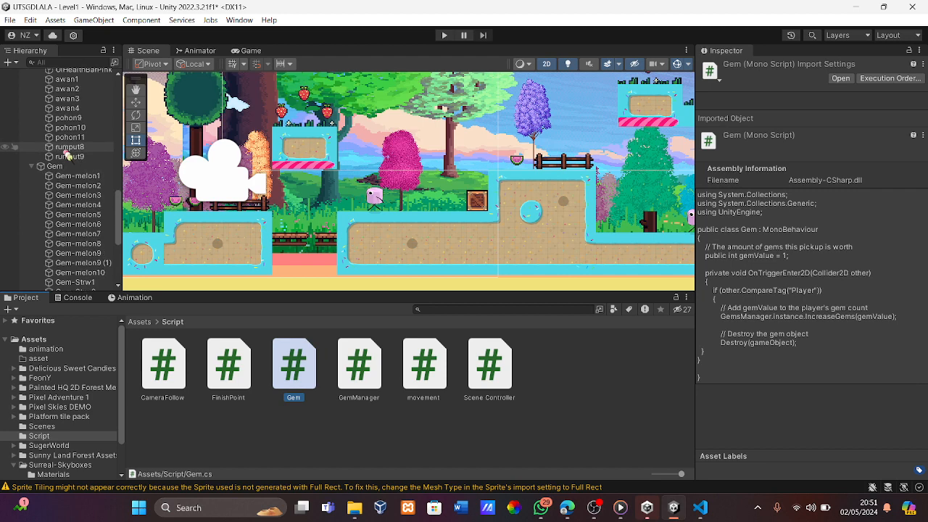
pyautogui.click(90, 180)
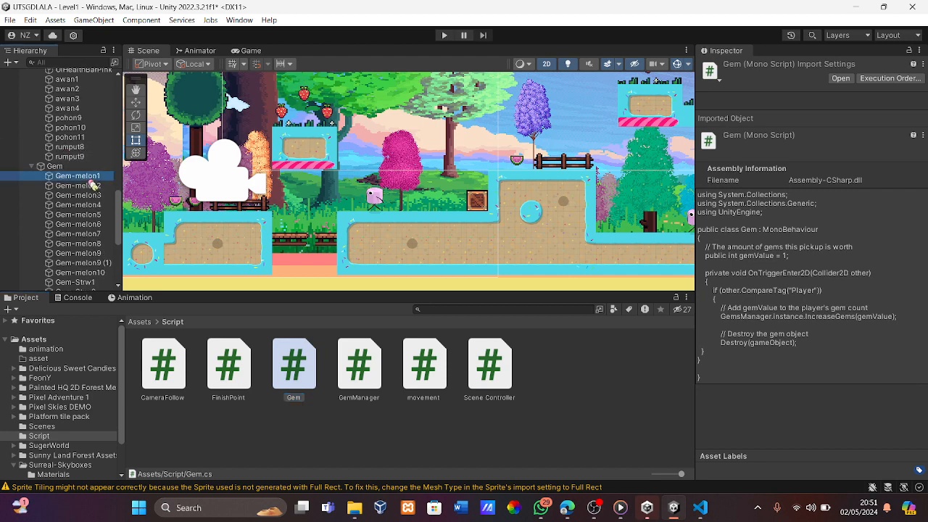
pyautogui.click(122, 302)
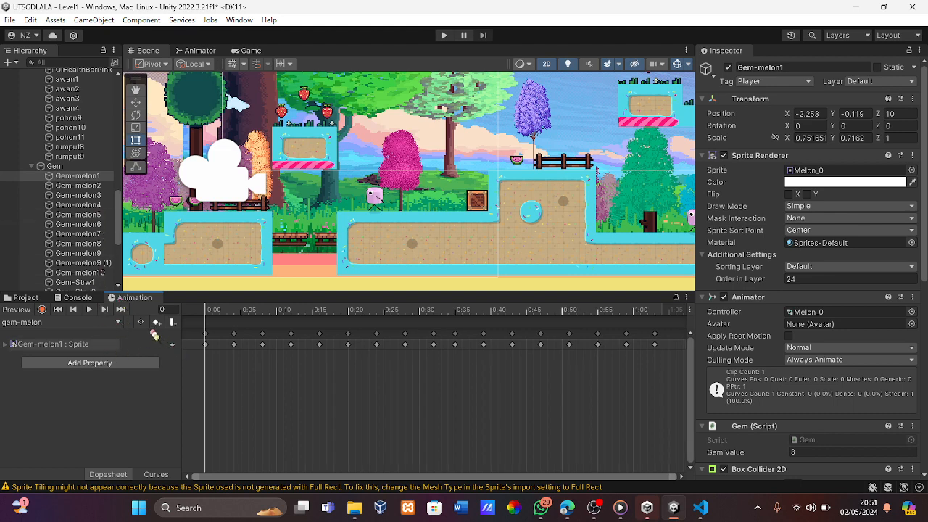
pyautogui.click(90, 309)
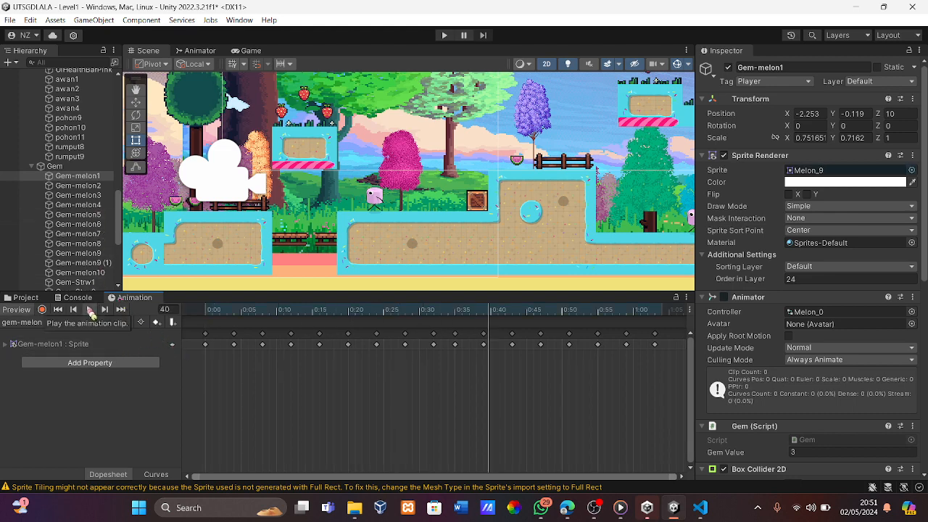
pyautogui.moveTo(223, 223); pyautogui.dragTo(612, 260, button='middle')
pyautogui.scroll(5, 470, 236)
pyautogui.scroll(3, 470, 236)
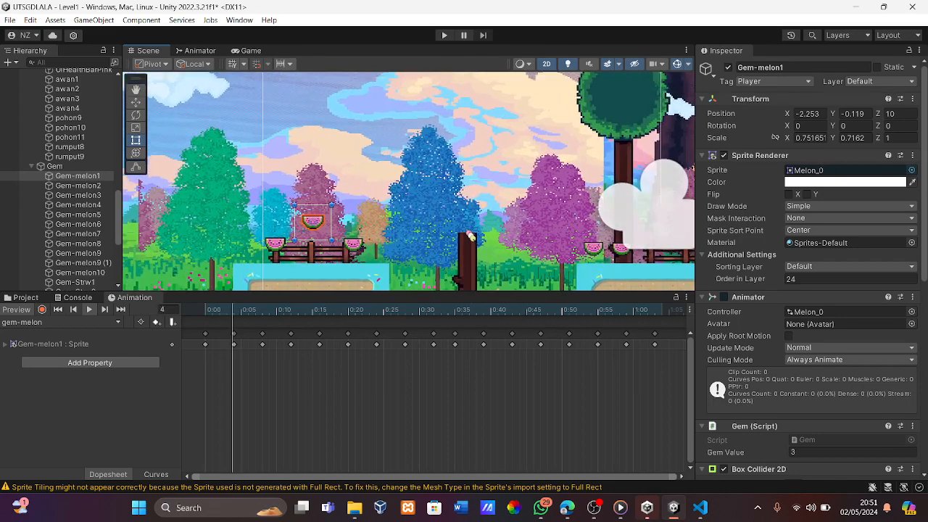
# Look over the level's trees, platforms, gems and enemies beyond the first melons, selecting pohon7 on the way.
pyautogui.moveTo(470, 236); pyautogui.dragTo(526, 182, button='middle')
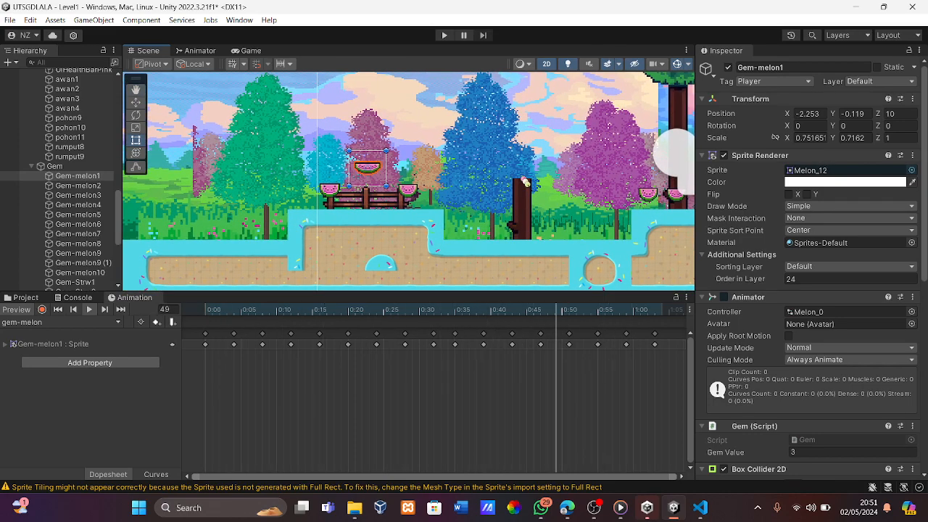
pyautogui.click(523, 180)
pyautogui.moveTo(524, 179); pyautogui.dragTo(239, 177, button='middle')
pyautogui.scroll(-2, 238, 177)
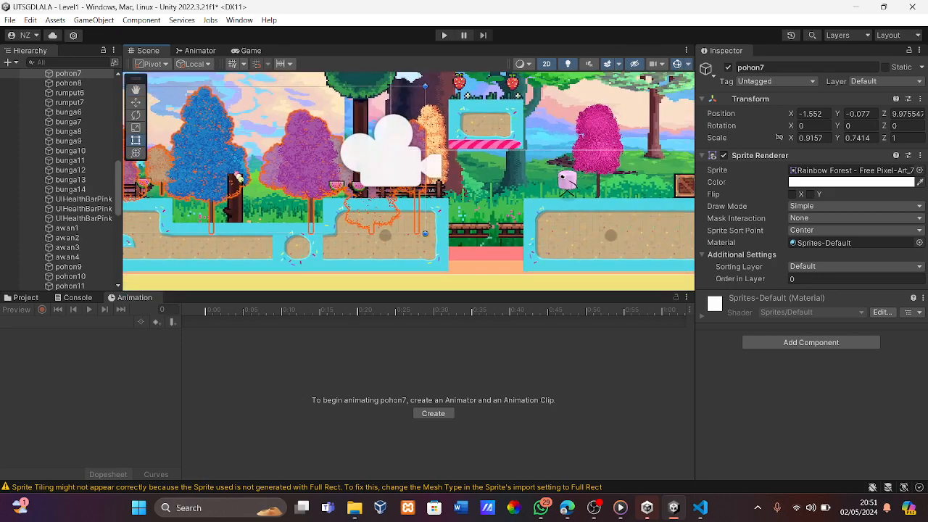
pyautogui.scroll(4, 66, 155)
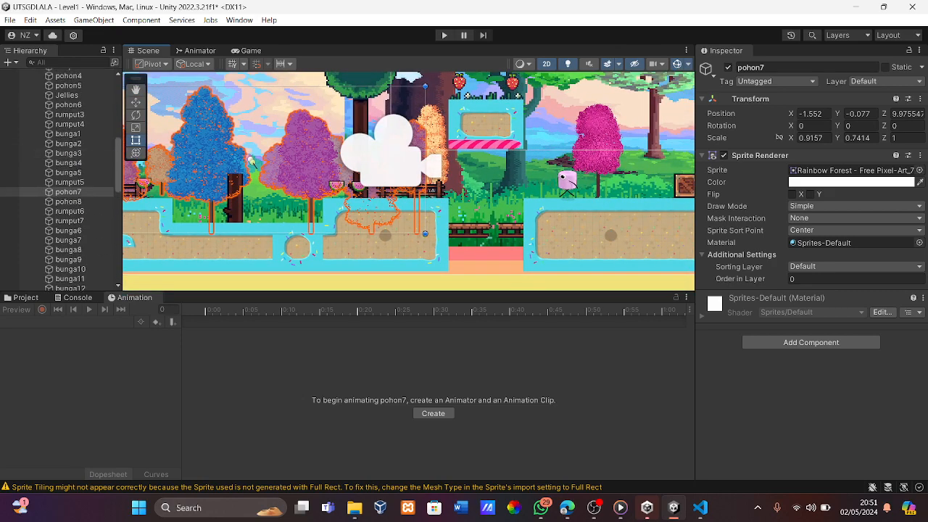
pyautogui.moveTo(250, 161); pyautogui.dragTo(286, 162, button='middle')
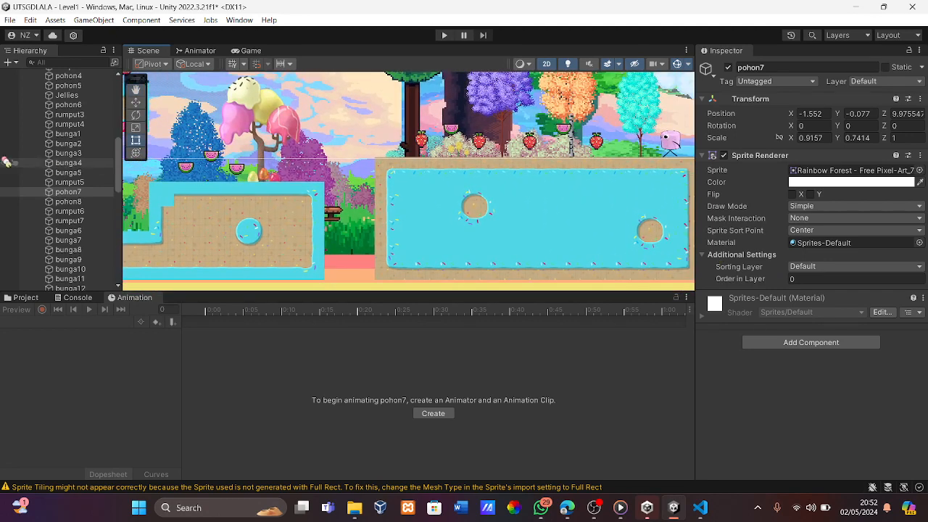
# Show the project's Script assets again, and select the text object under Canvas and frame it in the scene to examine the score label.
pyautogui.scroll(-10, 14, 208)
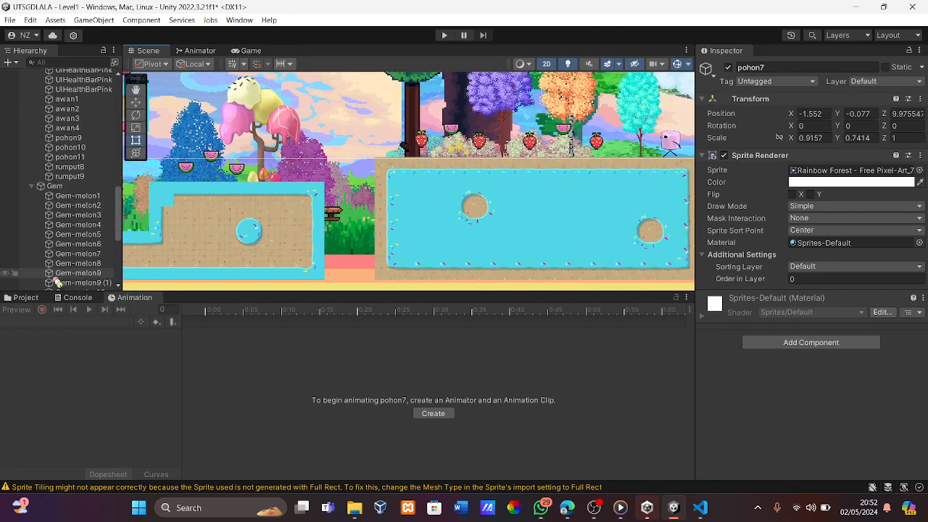
pyautogui.click(22, 297)
pyautogui.scroll(-7, 58, 270)
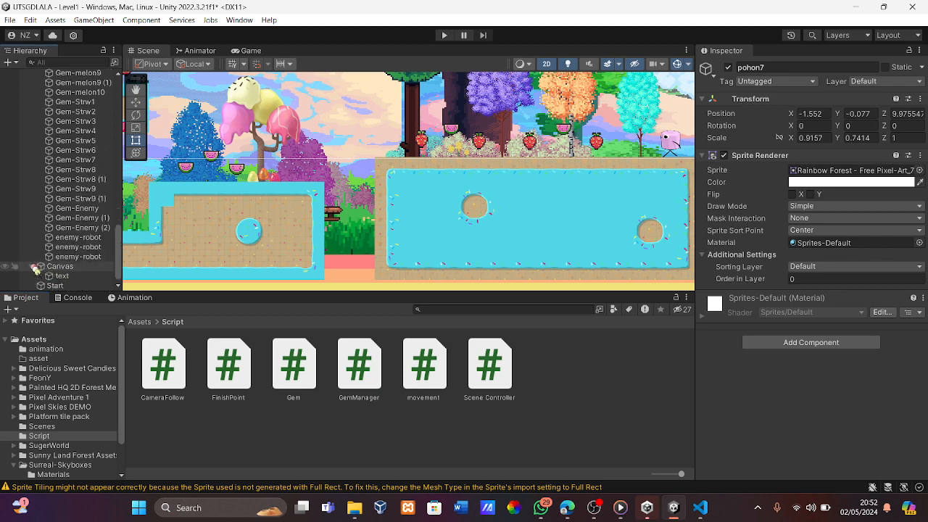
pyautogui.click(32, 266)
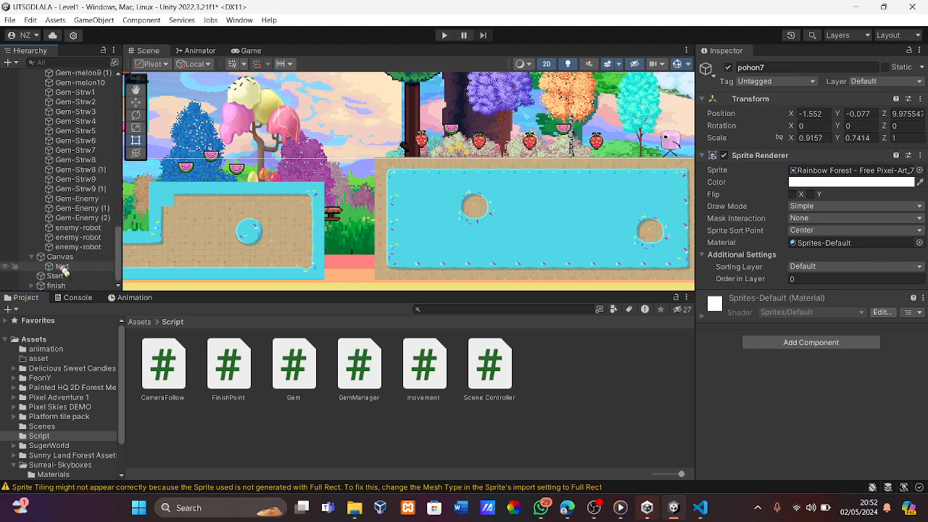
pyautogui.click(62, 267)
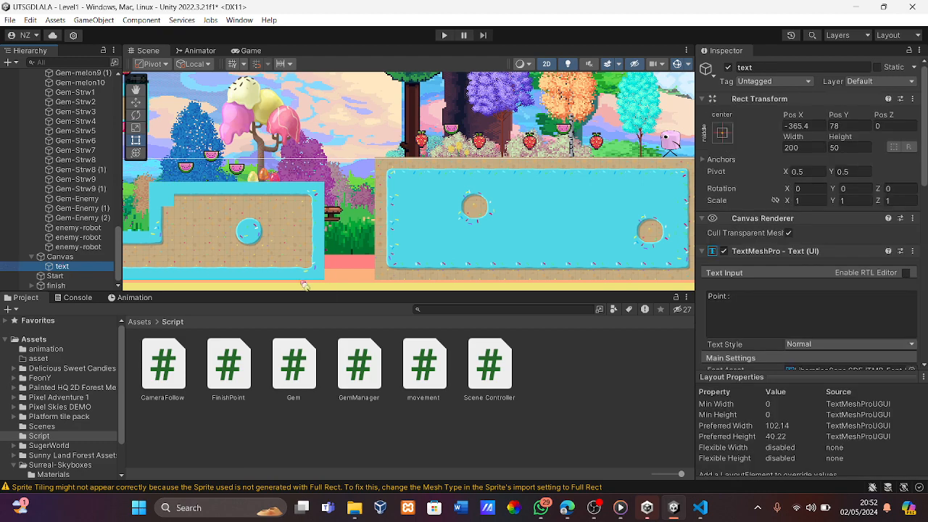
pyautogui.scroll(-8, 439, 182)
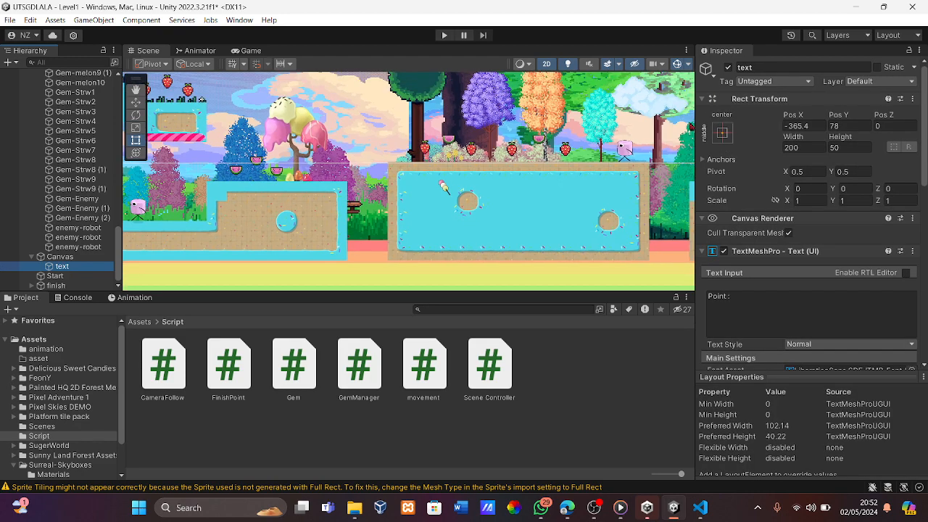
pyautogui.moveTo(439, 182); pyautogui.dragTo(167, 230, button='middle')
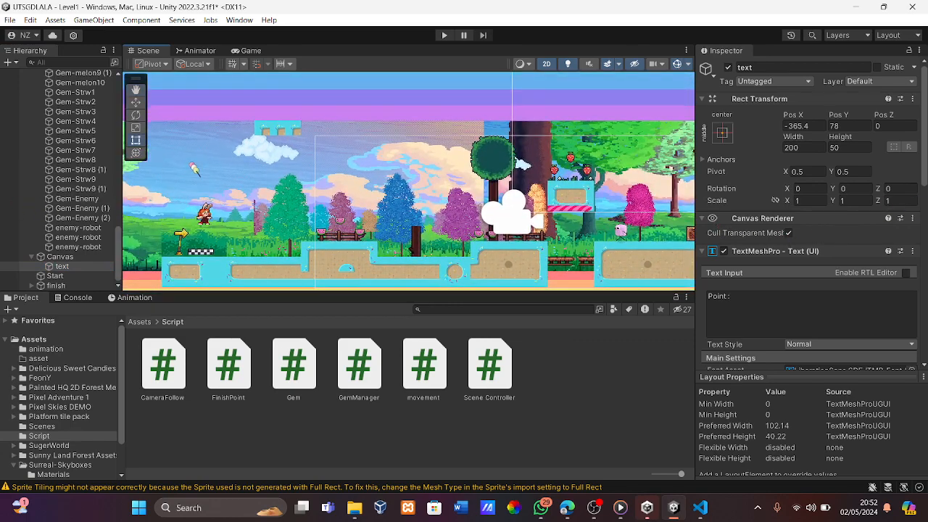
pyautogui.doubleClick(65, 266)
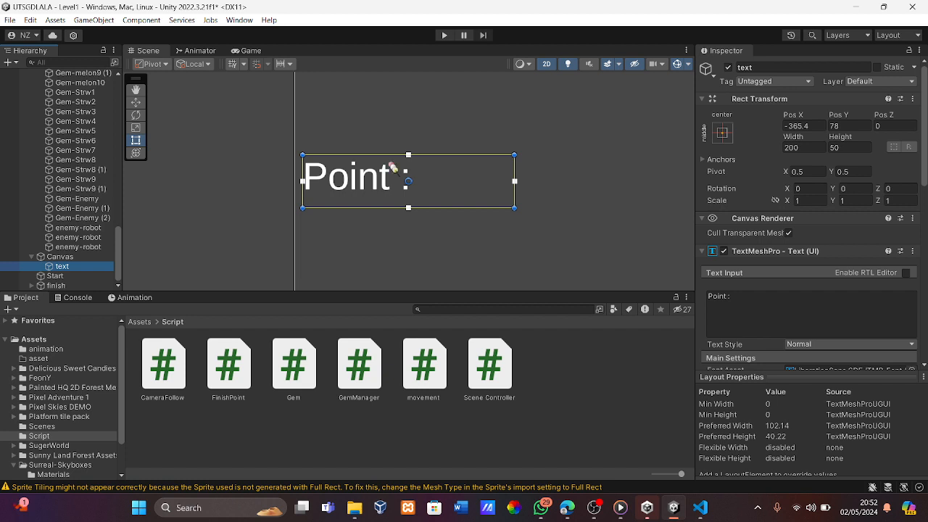
# Select the Canvas and examine its Canvas, Canvas Scaler and Graphic Raycaster settings.
pyautogui.click(60, 260)
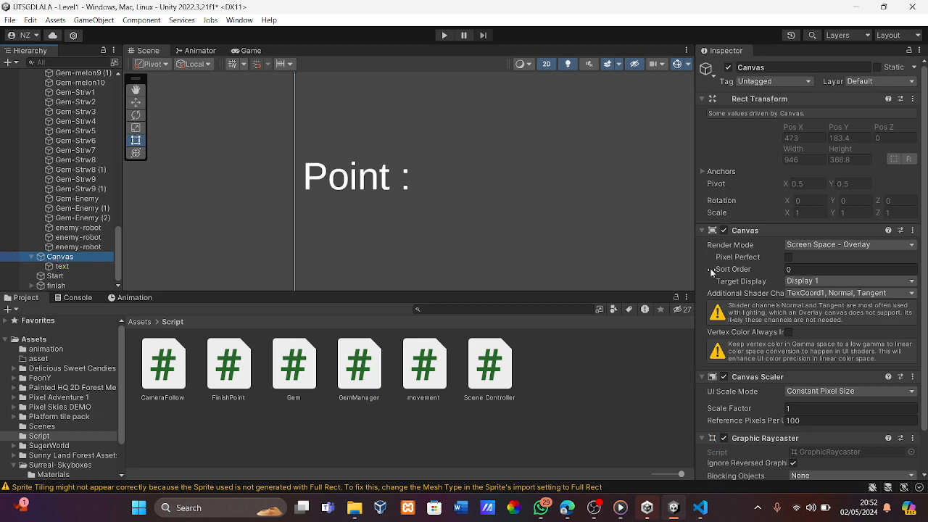
pyautogui.scroll(-2, 763, 326)
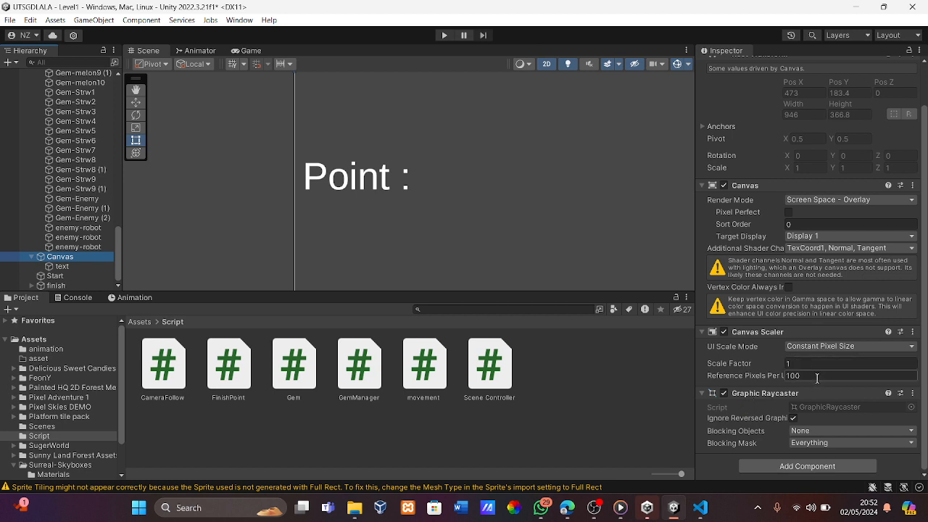
pyautogui.scroll(2, 817, 377)
pyautogui.scroll(-2, 817, 377)
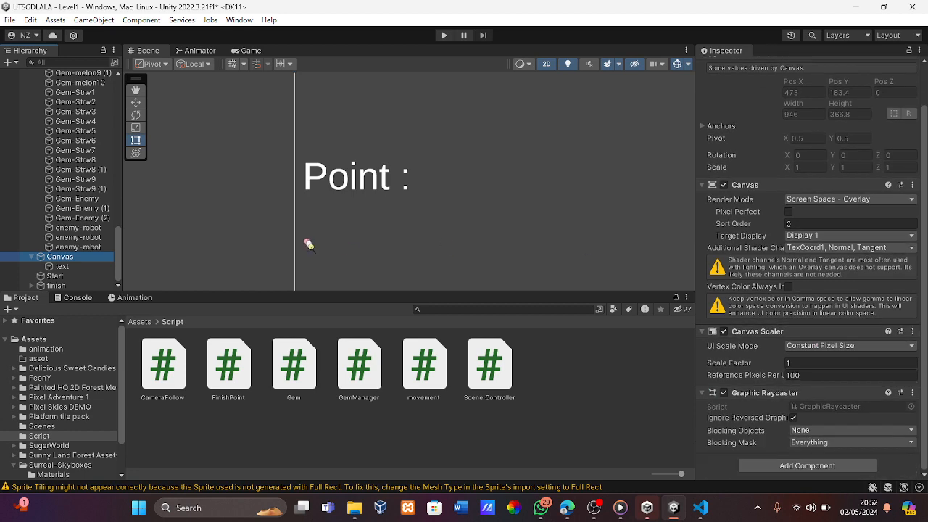
# Select the Start object, frame it in the scene, and examine its Sprite Renderer and Animator settings.
pyautogui.click(70, 276)
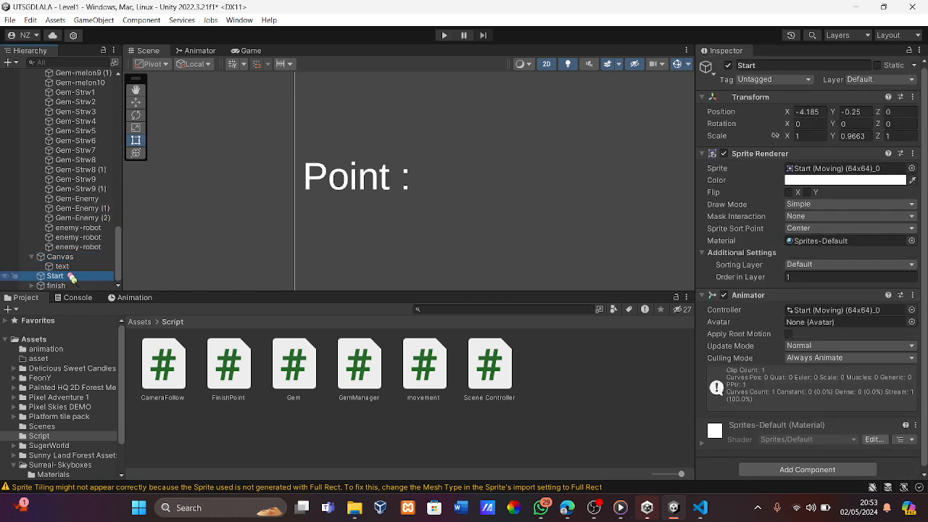
pyautogui.doubleClick(70, 276)
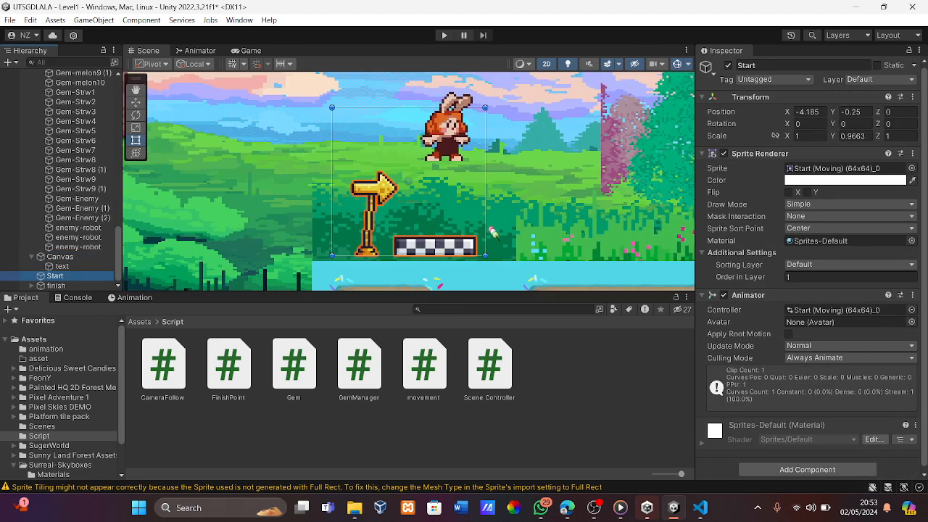
pyautogui.scroll(-2, 492, 232)
pyautogui.scroll(10, 88, 246)
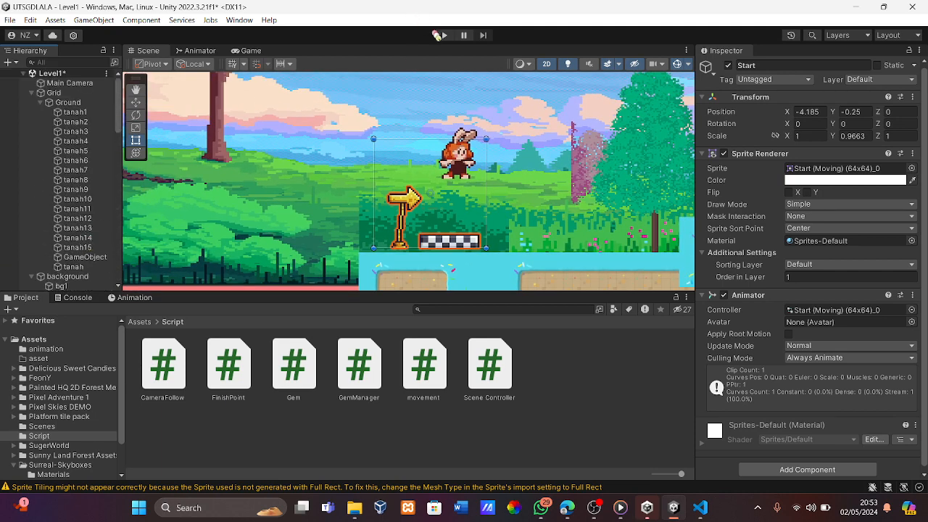
# Play-test the level while collecting gems, stop the test, and select the Player to view it beside the start sign.
pyautogui.click(444, 36)
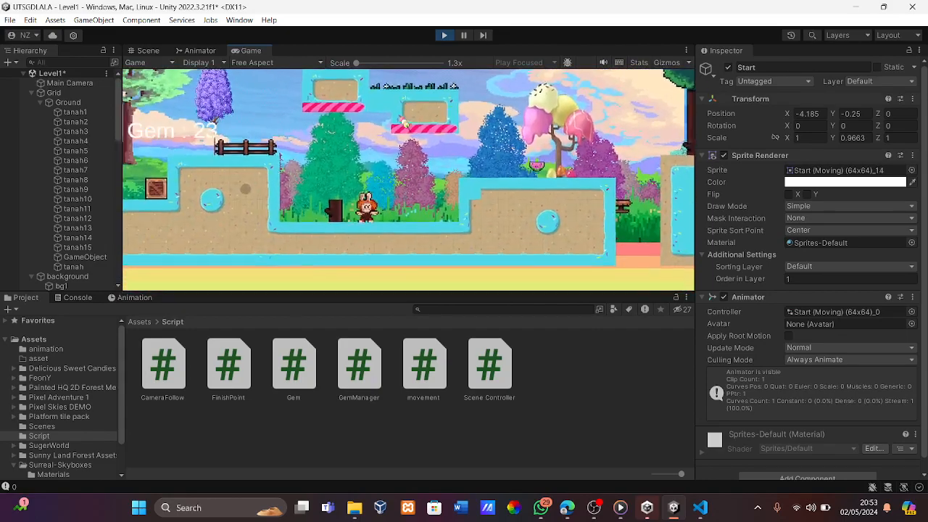
pyautogui.click(441, 35)
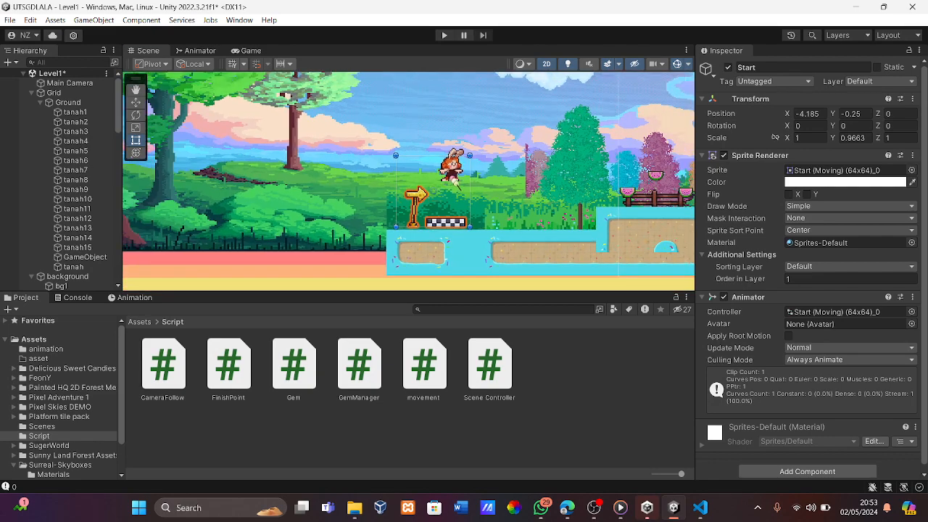
pyautogui.click(452, 168)
pyautogui.scroll(-2, 545, 177)
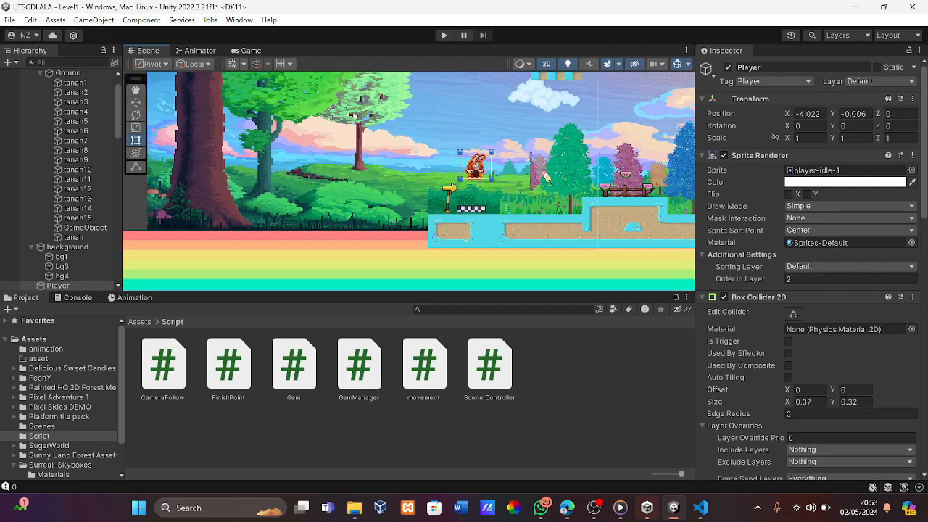
pyautogui.moveTo(545, 176); pyautogui.dragTo(445, 210, button='middle')
pyautogui.scroll(-1, 89, 135)
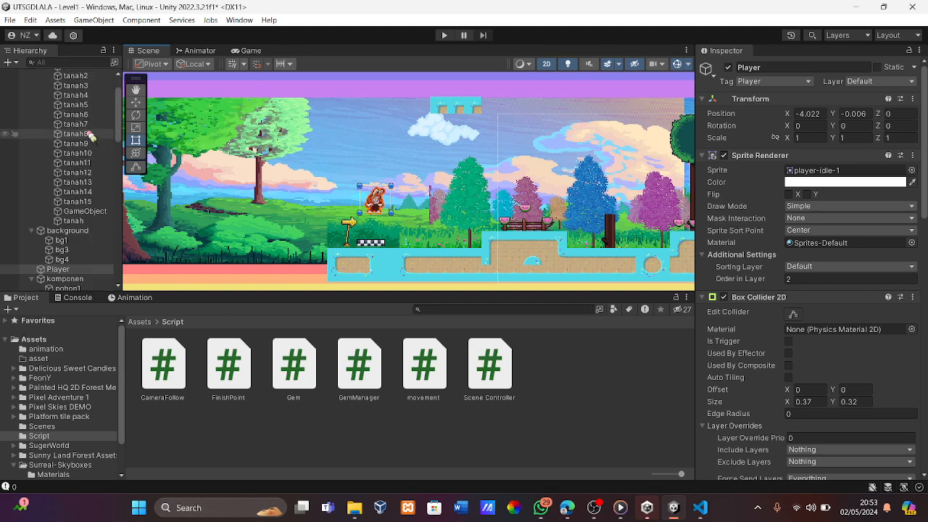
# Select the Main Camera and enlarge its view frame in the scene to an orthographic size of about 1.83.
pyautogui.scroll(3, 89, 135)
pyautogui.click(69, 83)
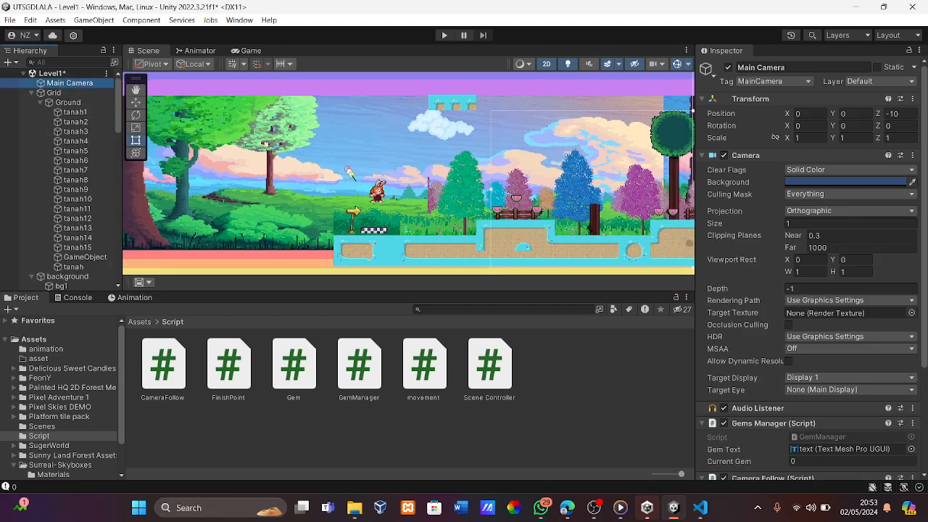
pyautogui.moveTo(492, 192); pyautogui.dragTo(327, 179)
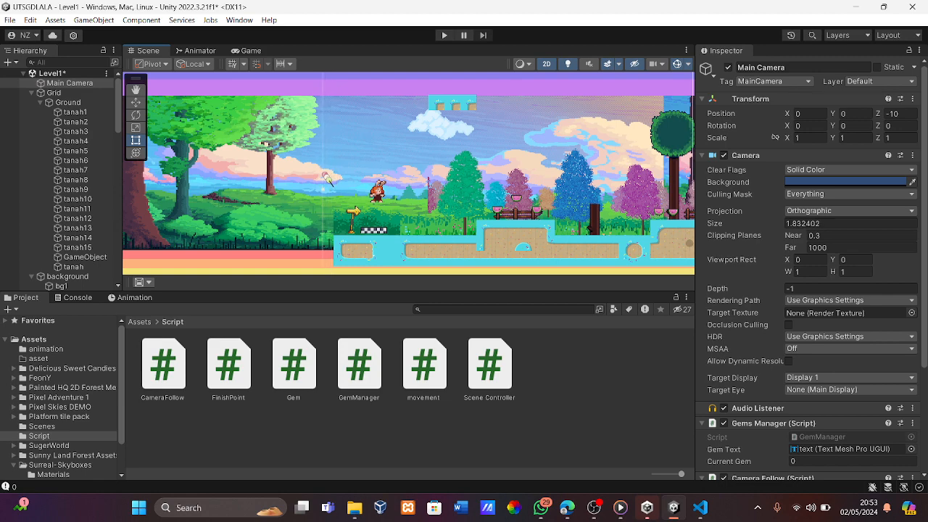
pyautogui.scroll(-1, 417, 232)
pyautogui.scroll(-2, 417, 232)
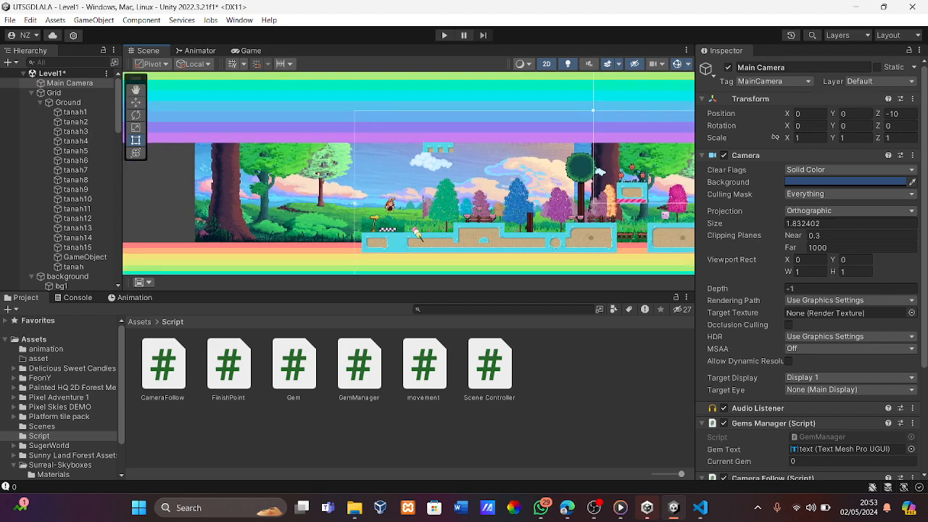
pyautogui.scroll(2, 417, 232)
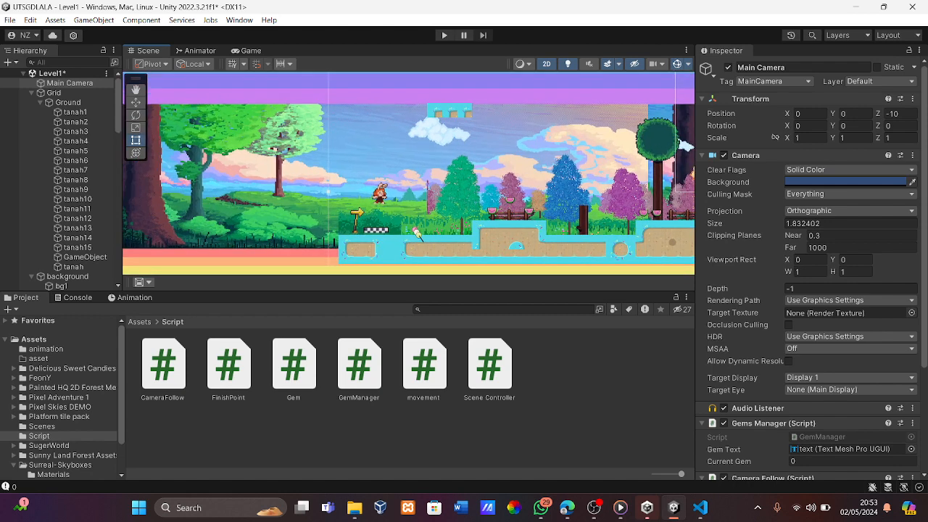
pyautogui.scroll(2, 472, 232)
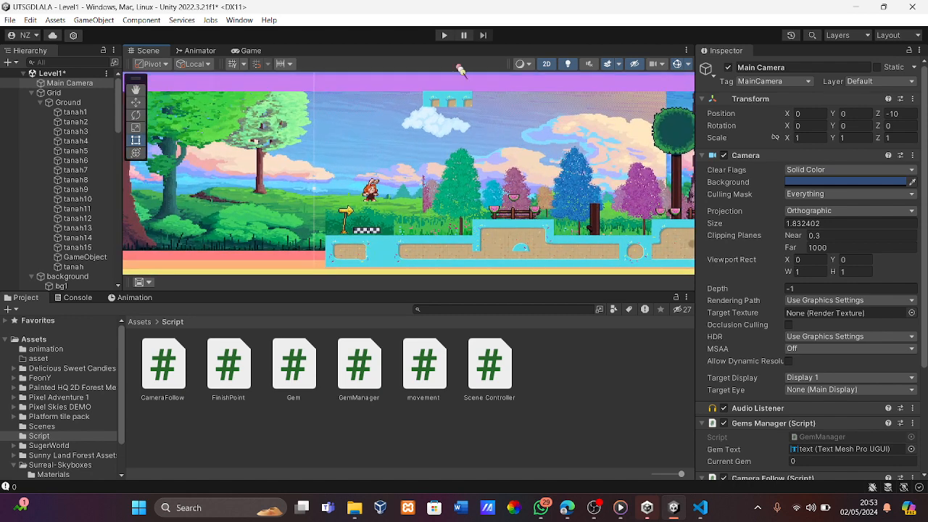
# Play-test the level with the enlarged camera view, running and jumping over the platforms to collect melon and strawberry gems.
pyautogui.click(442, 35)
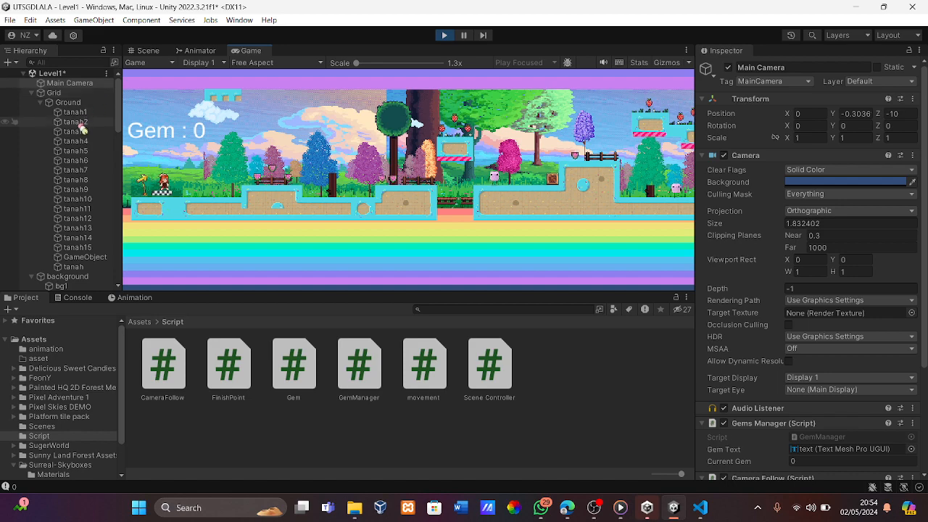
pyautogui.press('Right')
pyautogui.press('space')
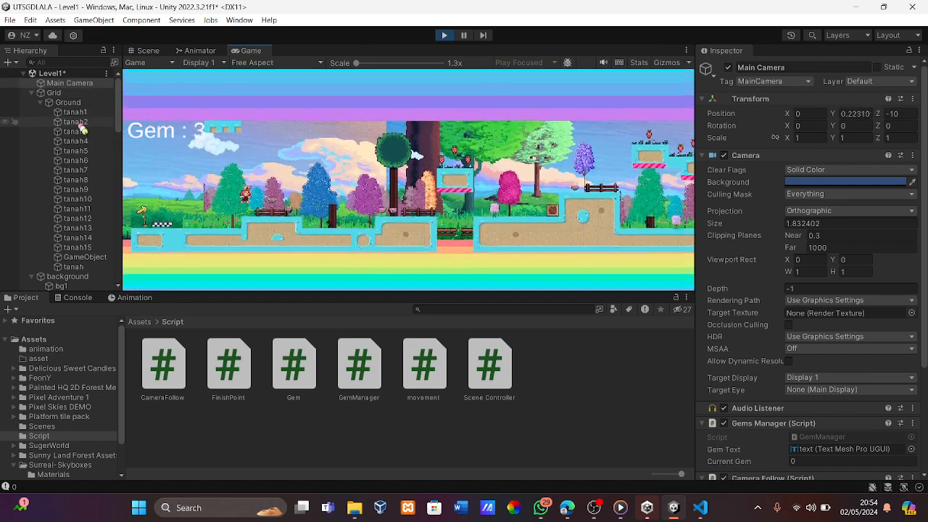
pyautogui.press('Right')
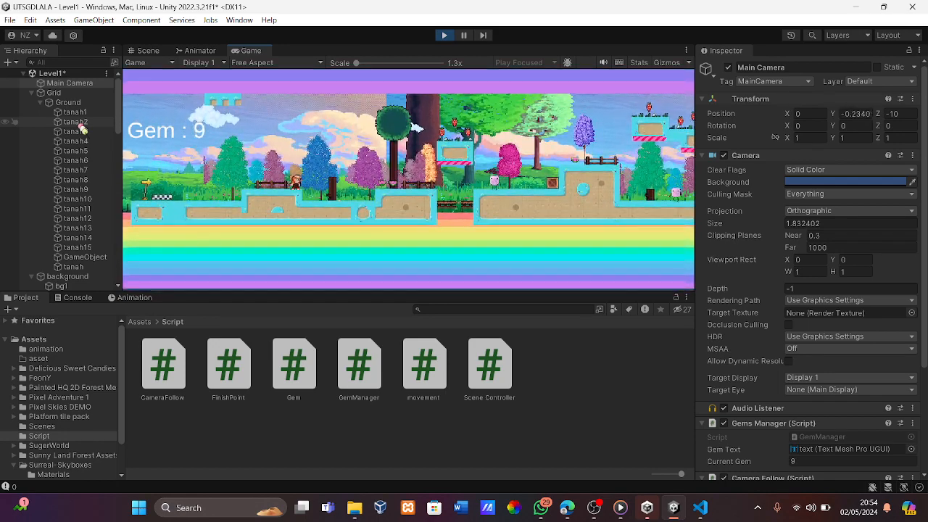
pyautogui.press('Right')
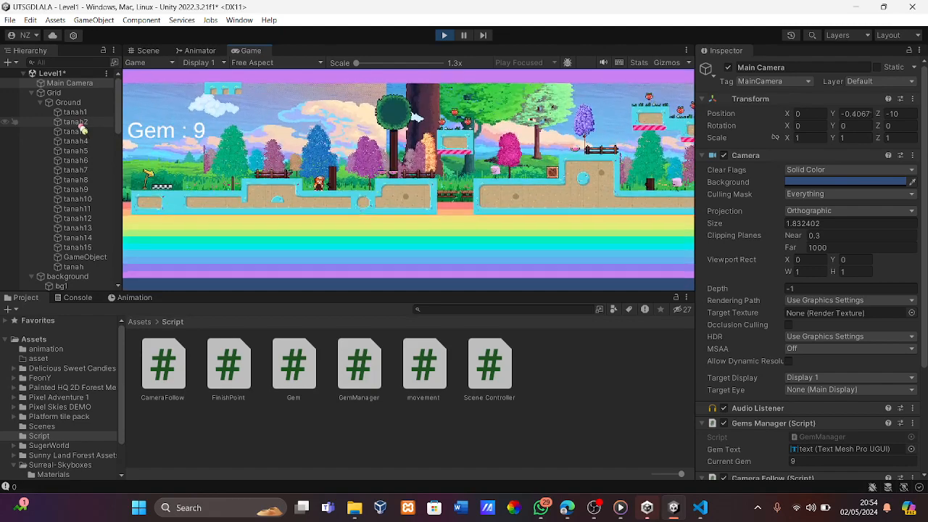
pyautogui.press('Right')
pyautogui.press('space')
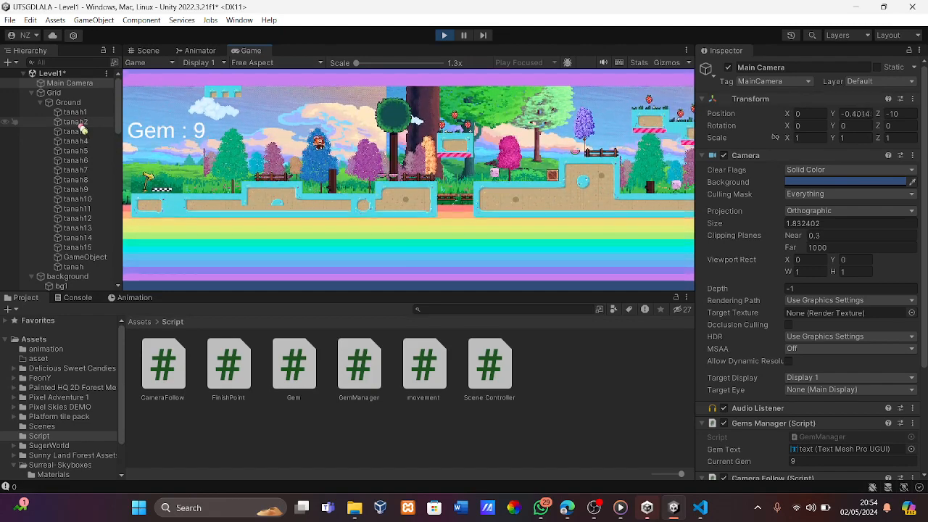
pyautogui.press('Right')
pyautogui.press('space')
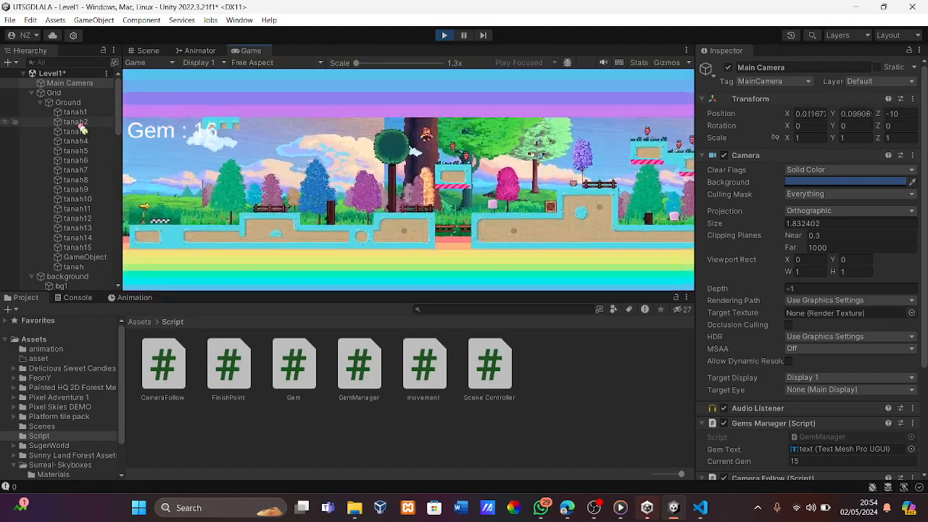
pyautogui.press('Right')
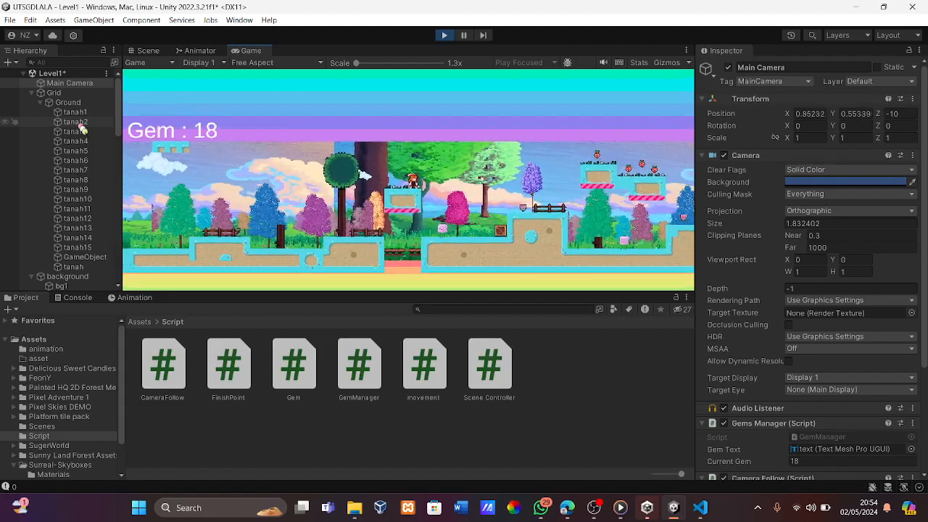
pyautogui.press('Right')
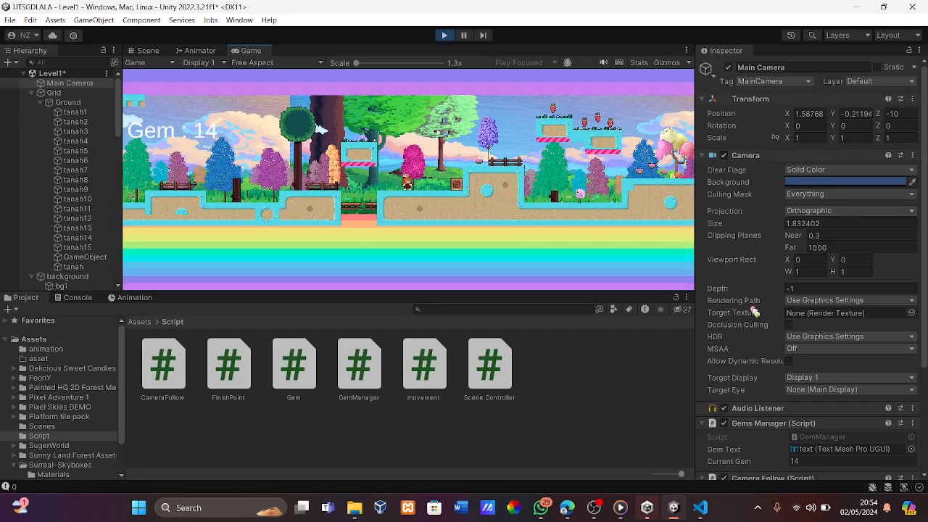
# Examine the Main Camera's Gems Manager and Camera Follow script settings while the game is running.
pyautogui.scroll(-4, 754, 310)
pyautogui.scroll(1, 754, 312)
pyautogui.scroll(2, 754, 312)
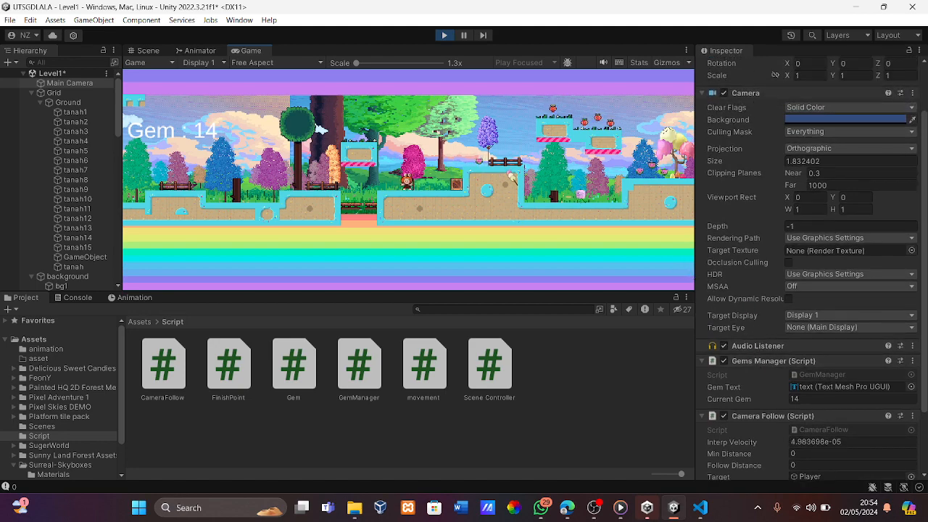
# Play-test the rest of Level1, running and jumping over the platforms to collect gems until the Player reaches the finish flag.
pyautogui.press('Right')
pyautogui.press('space')
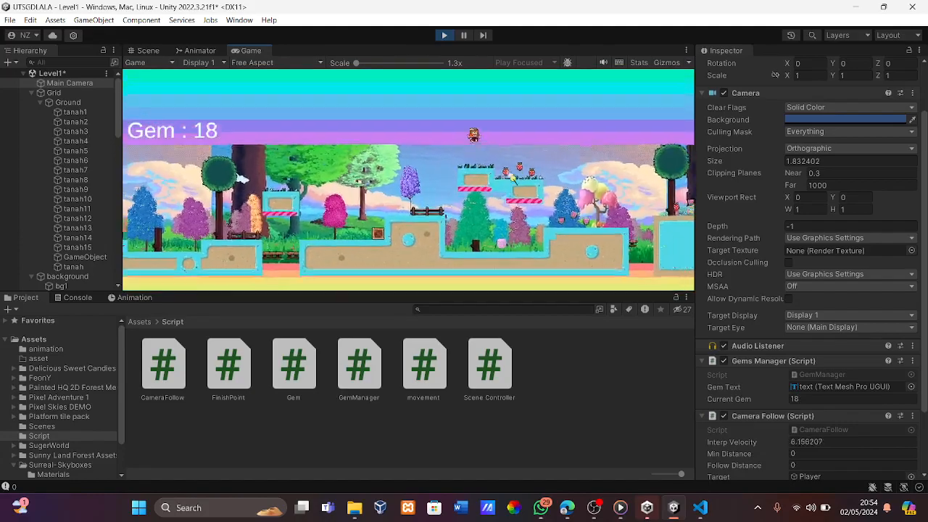
pyautogui.press('Right')
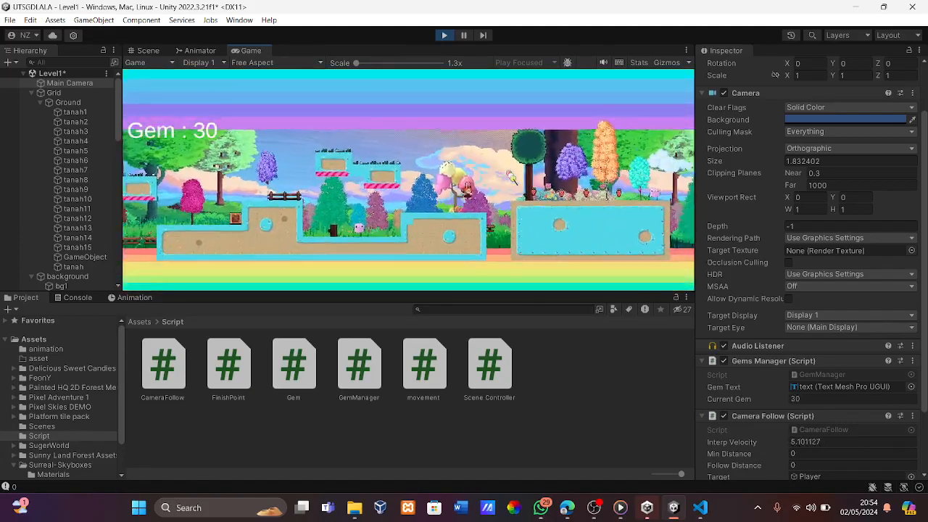
pyautogui.press('Right')
pyautogui.press('space')
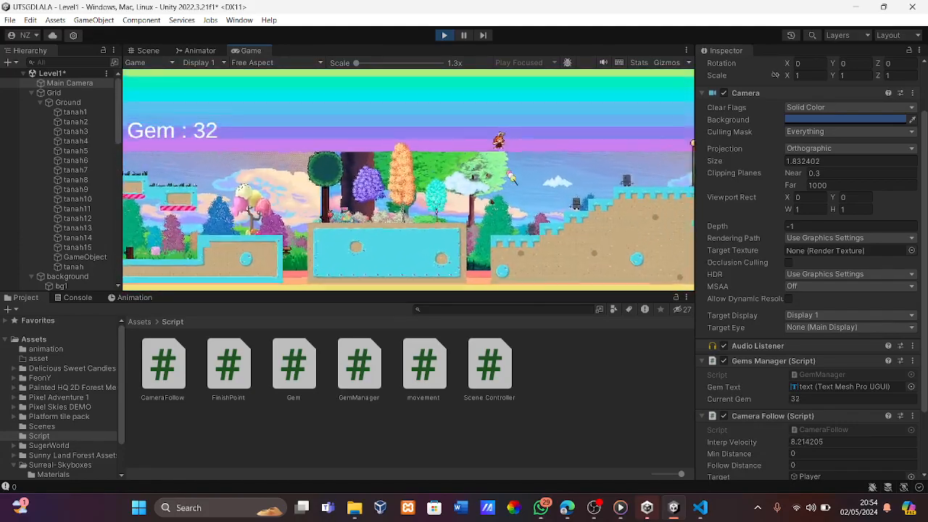
pyautogui.press('Right')
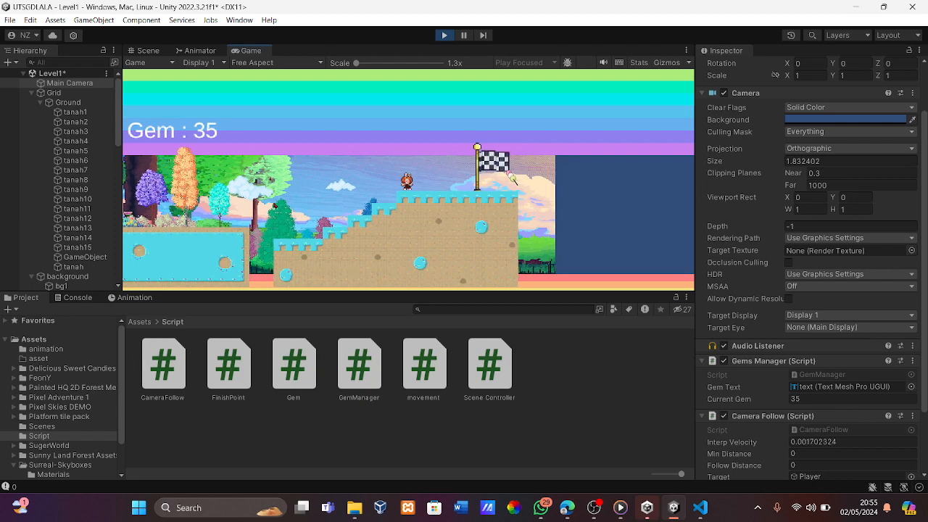
pyautogui.press('Right')
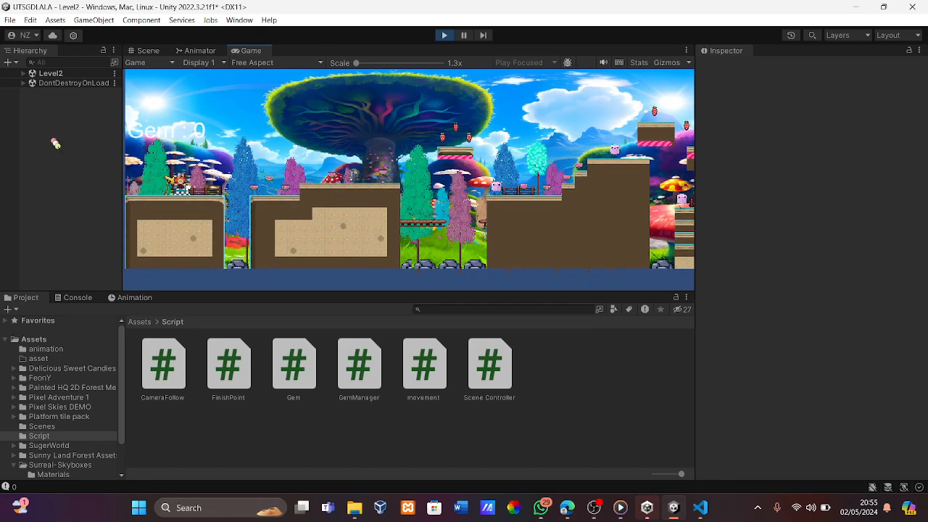
# Collapse the Surreal-Skyboxes folder and open the Scenes folder in the project assets.
pyautogui.scroll(-2, 46, 449)
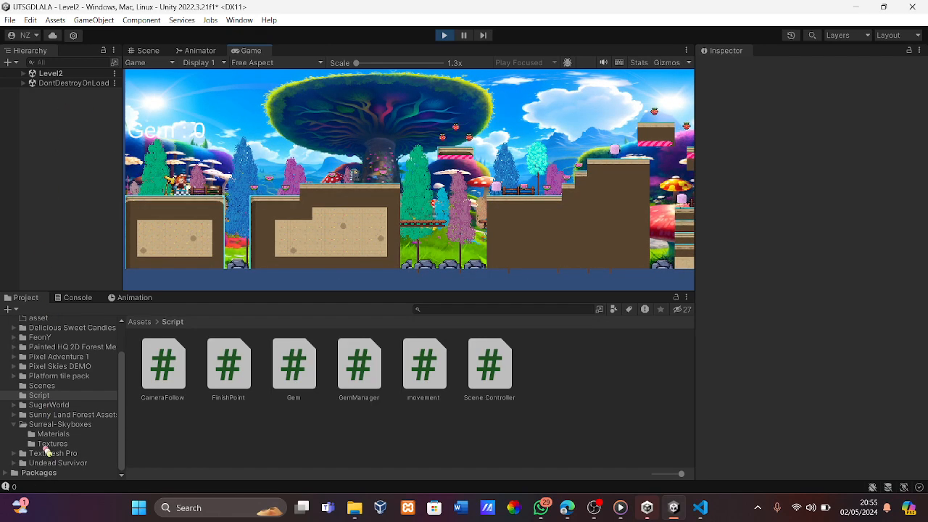
pyautogui.scroll(2, 47, 448)
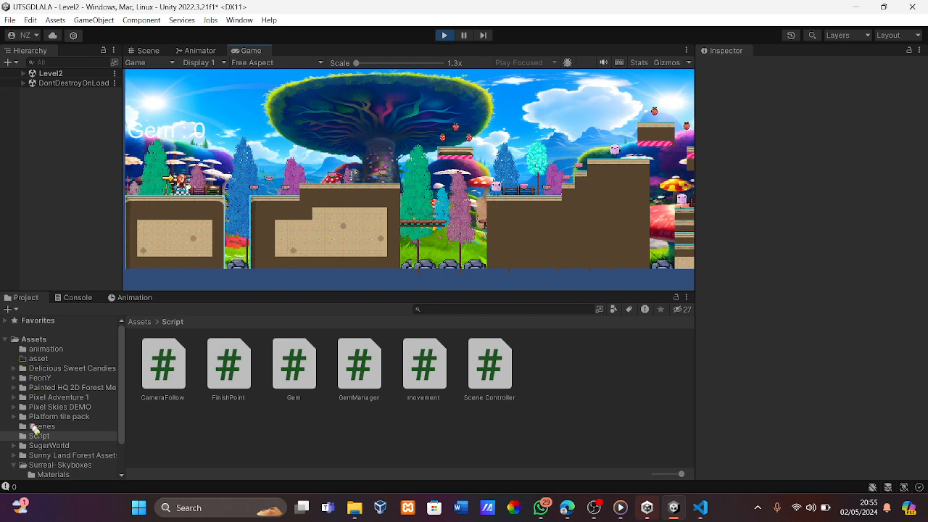
pyautogui.scroll(-2, 35, 428)
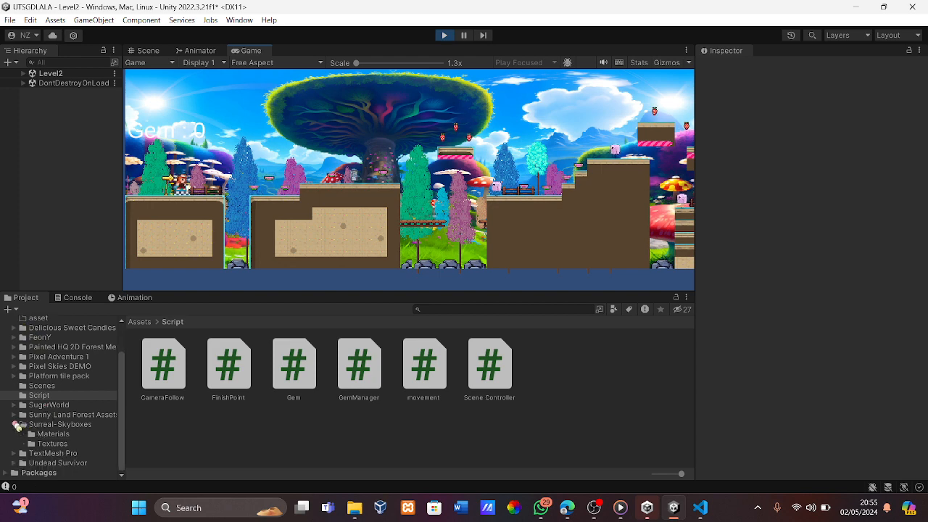
pyautogui.click(17, 426)
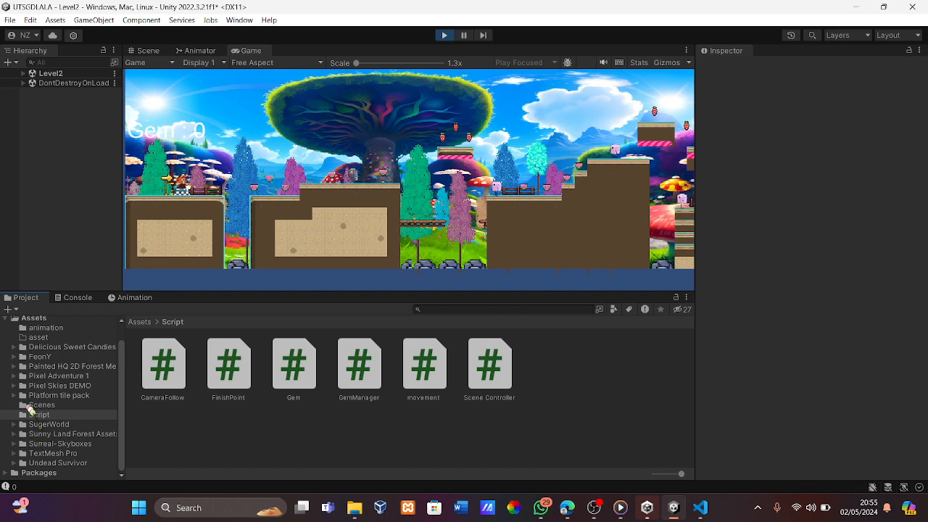
pyautogui.click(33, 405)
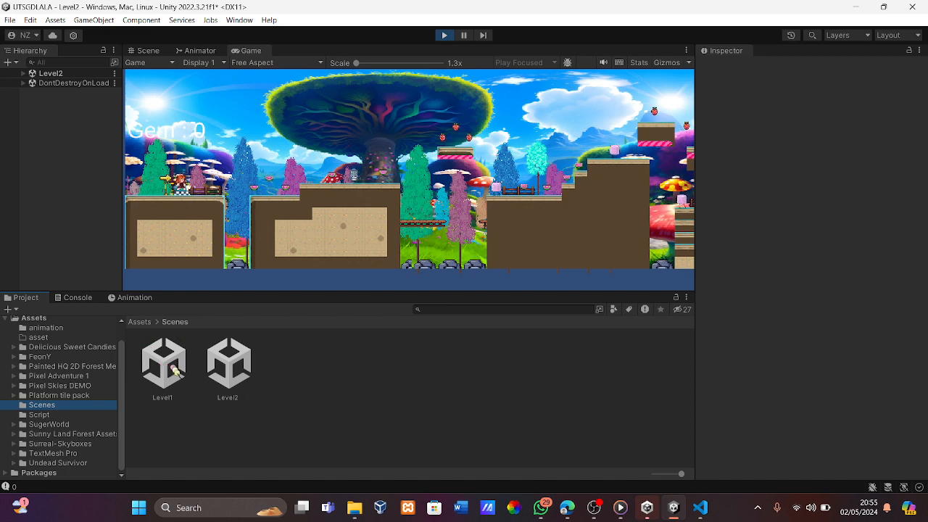
# Create a new scene in the Scenes folder and name it level3.
pyautogui.rightClick(303, 397)
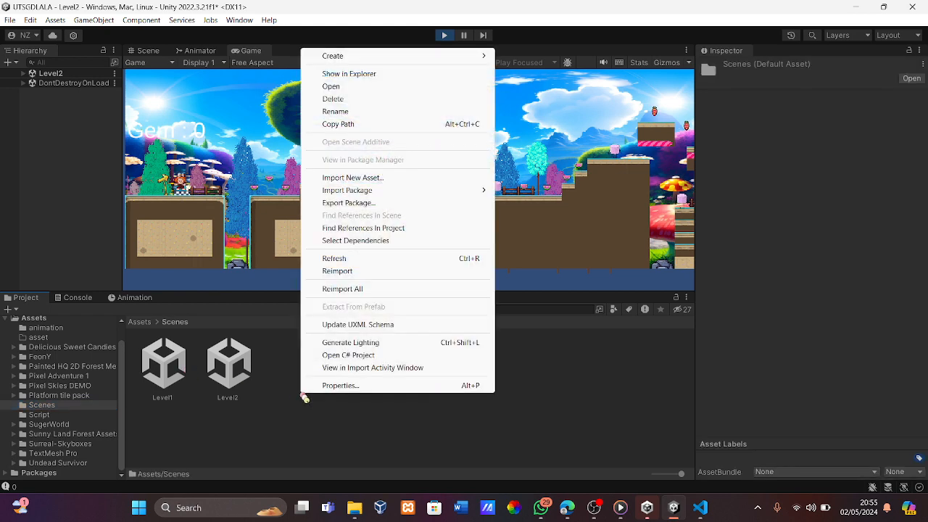
pyautogui.moveTo(376, 58)
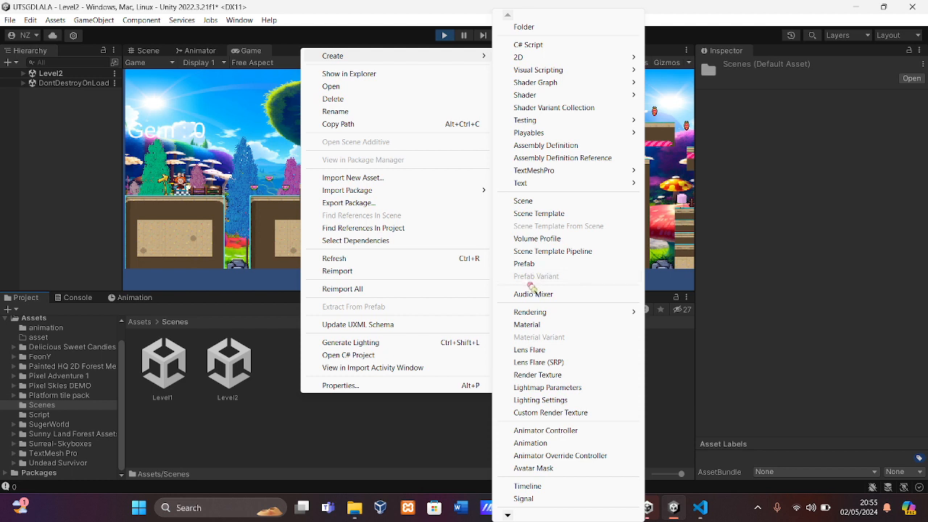
pyautogui.click(523, 200)
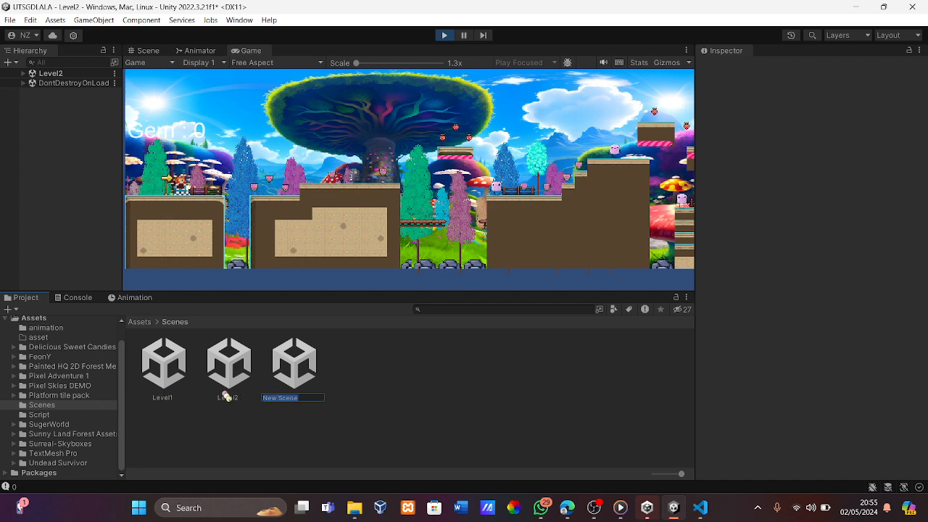
pyautogui.press('BackSpace')
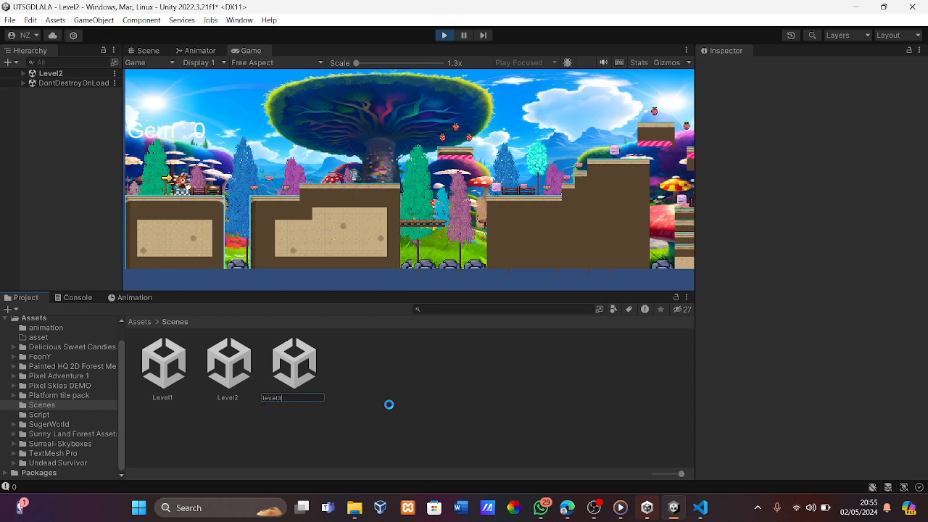
pyautogui.press('Return')
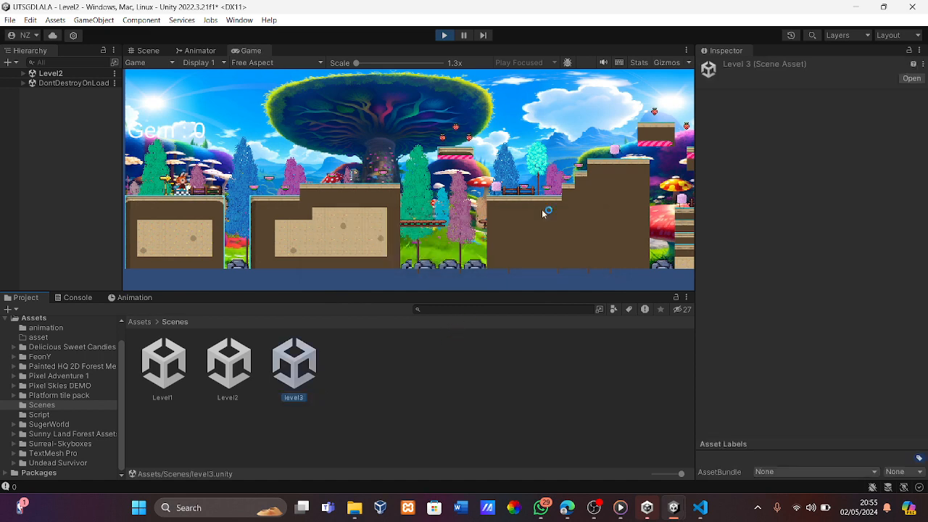
# Expand the running Level2 scene to list its objects, and stop the play-test.
pyautogui.click(547, 208)
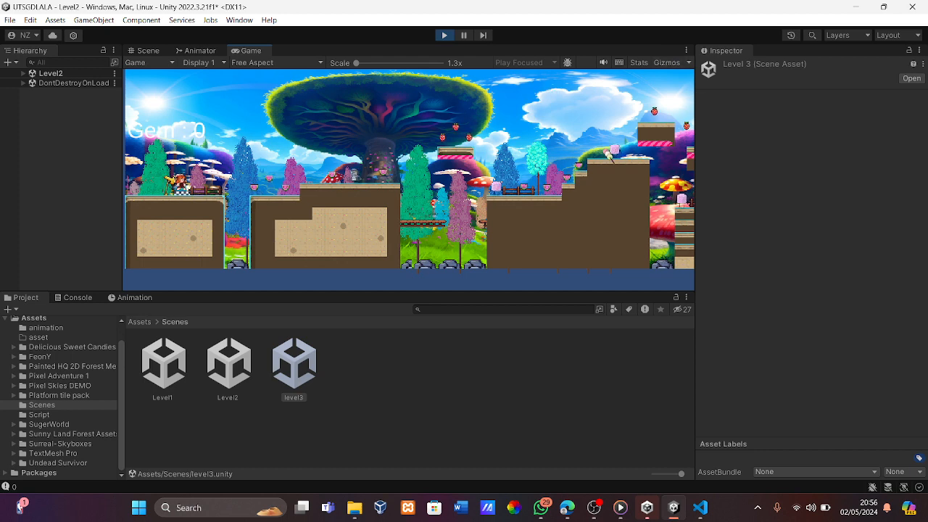
pyautogui.click(23, 74)
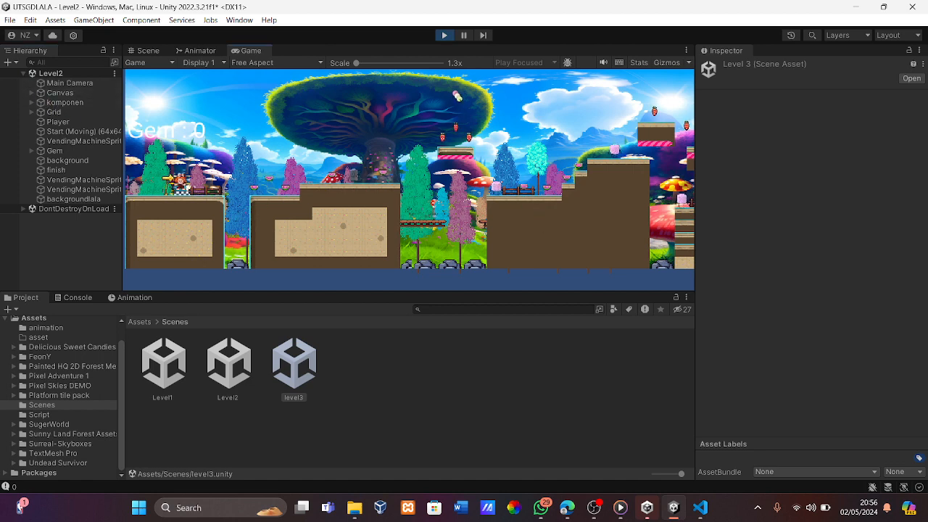
pyautogui.click(445, 36)
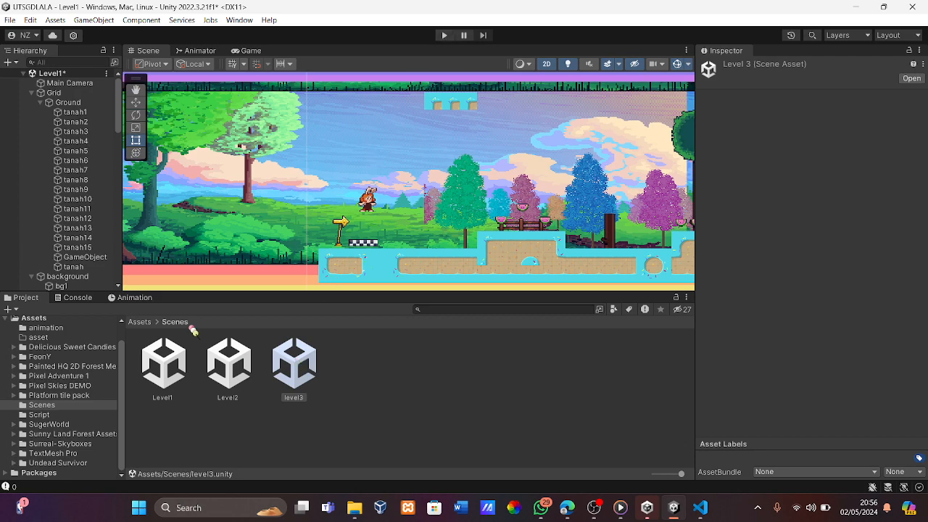
# Select the finish flag at the end of Level1 and examine its Box Collider 2D and Finish script components.
pyautogui.moveTo(439, 218); pyautogui.dragTo(775, 249, button='middle')
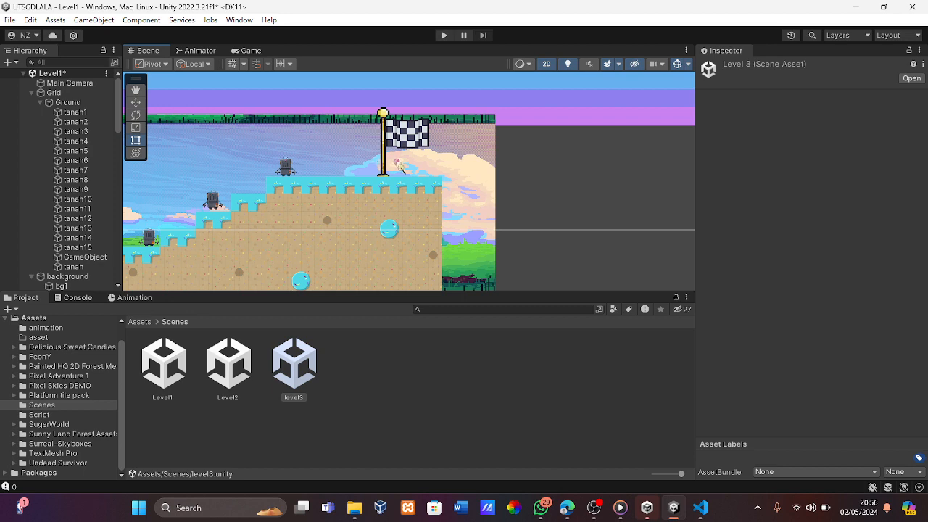
pyautogui.click(398, 163)
pyautogui.click(393, 145)
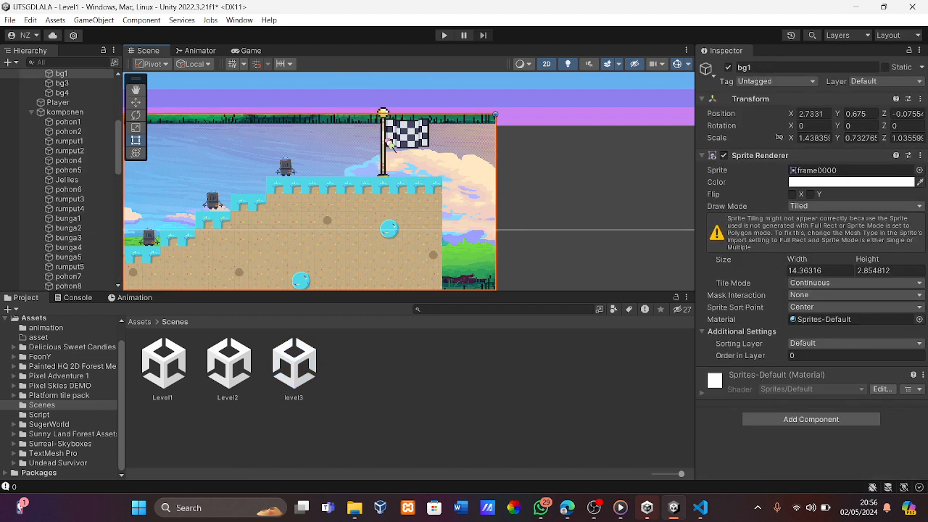
pyautogui.click(399, 147)
pyautogui.click(400, 146)
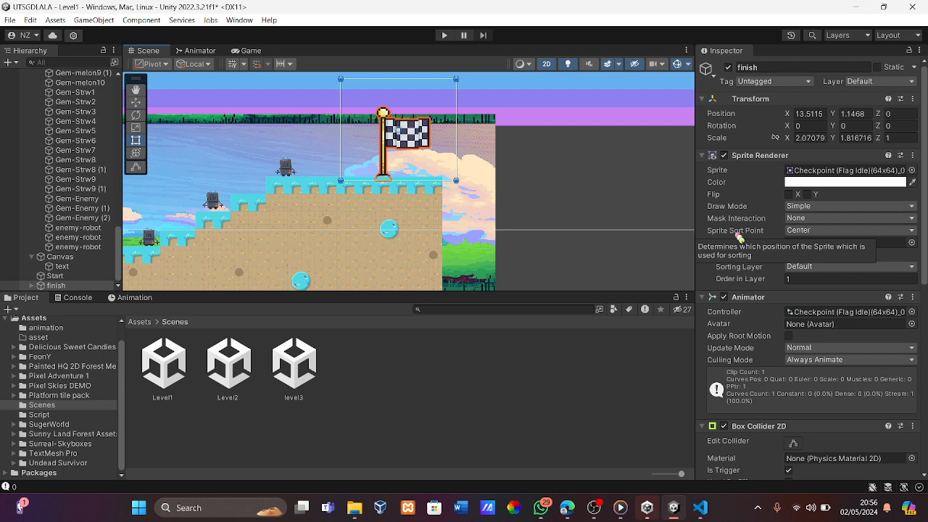
pyautogui.scroll(-5, 746, 427)
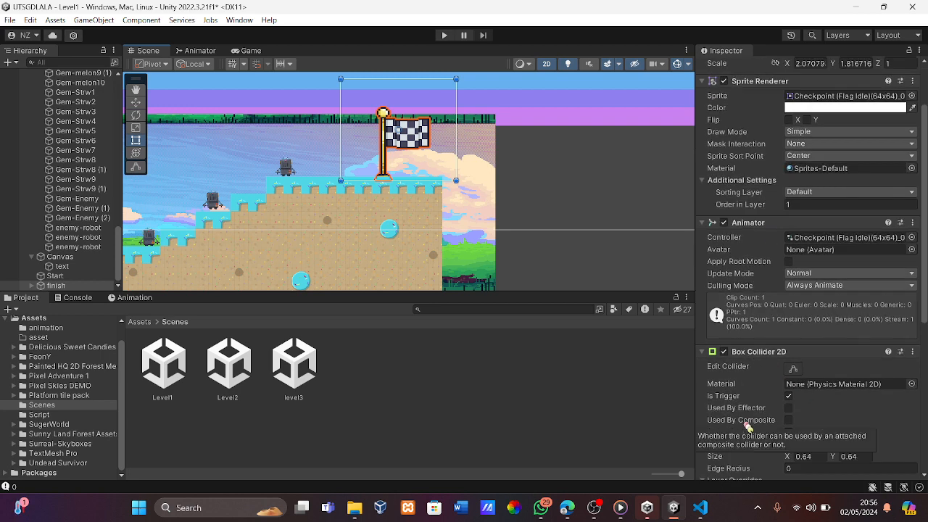
pyautogui.scroll(-6, 746, 426)
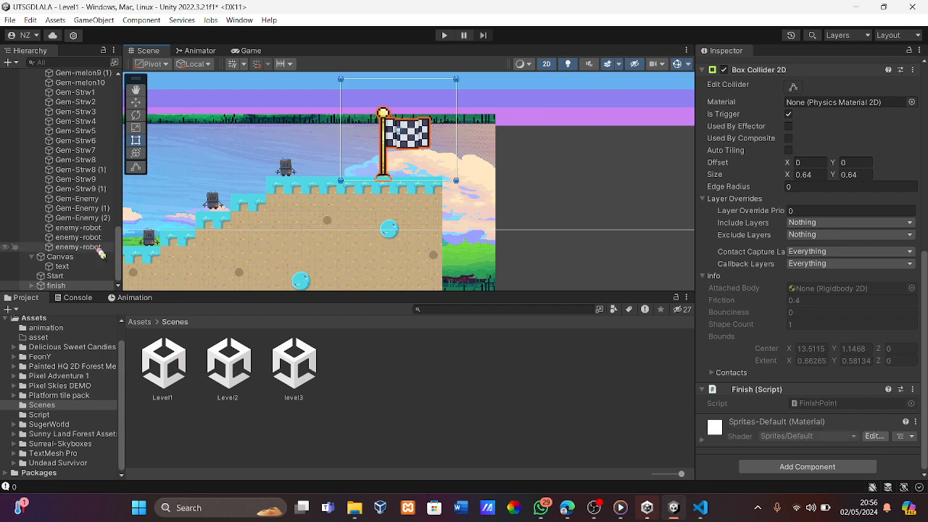
# Locate the FinishPoint script in the Script folder and point out the finish object it belongs to.
pyautogui.click(80, 285)
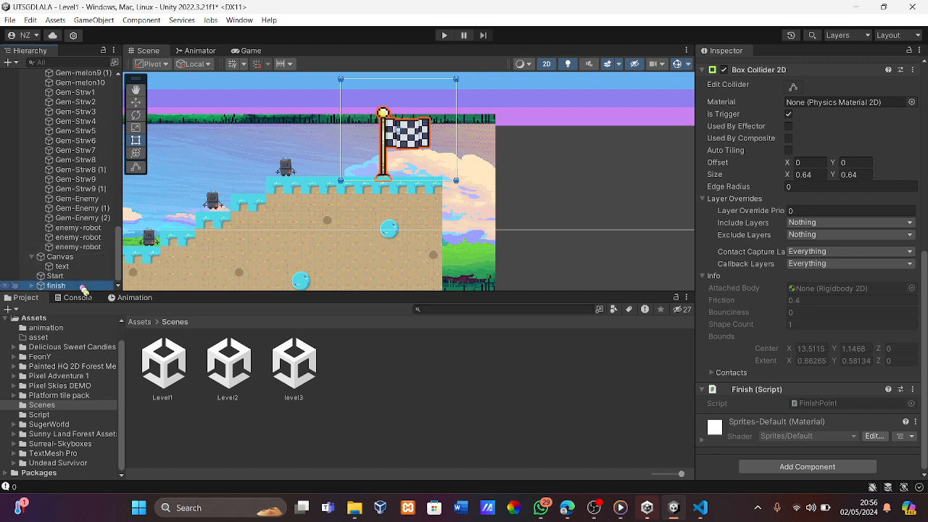
pyautogui.click(40, 319)
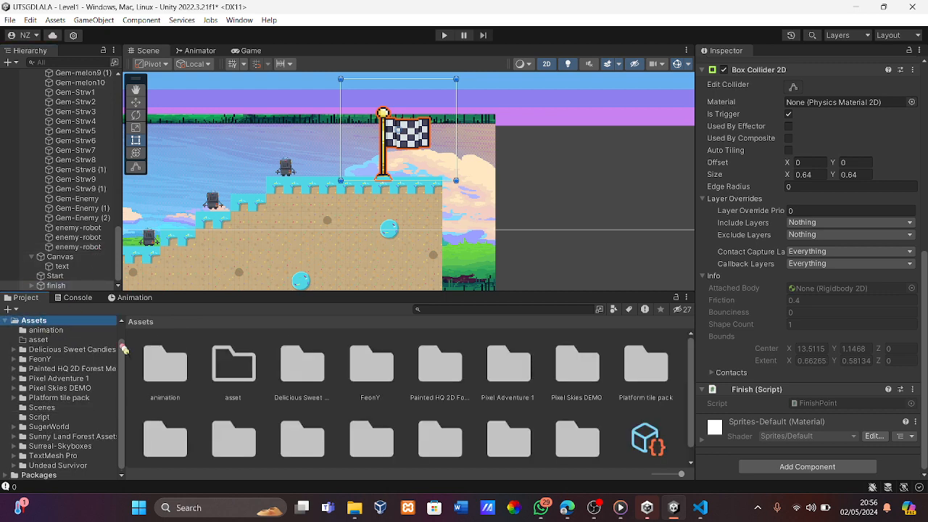
pyautogui.scroll(-1, 250, 411)
pyautogui.doubleClick(241, 424)
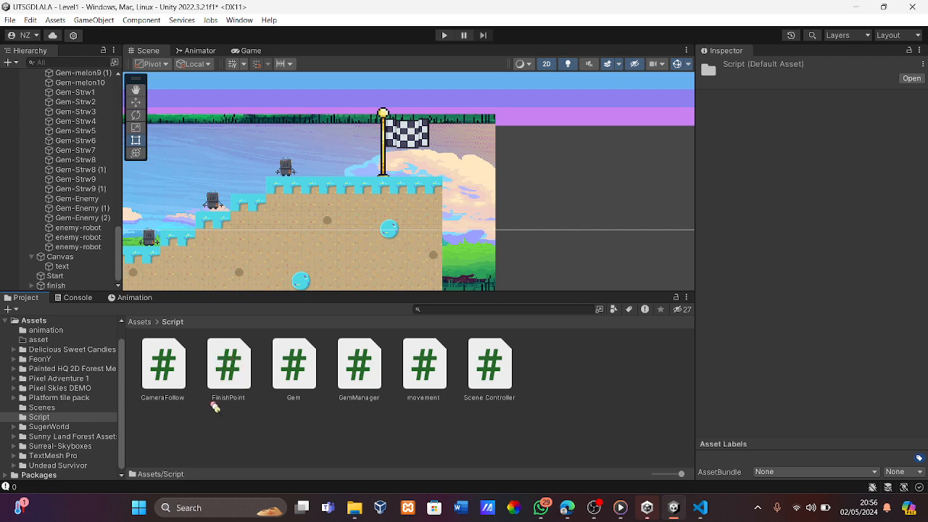
pyautogui.moveTo(235, 371); pyautogui.dragTo(239, 344)
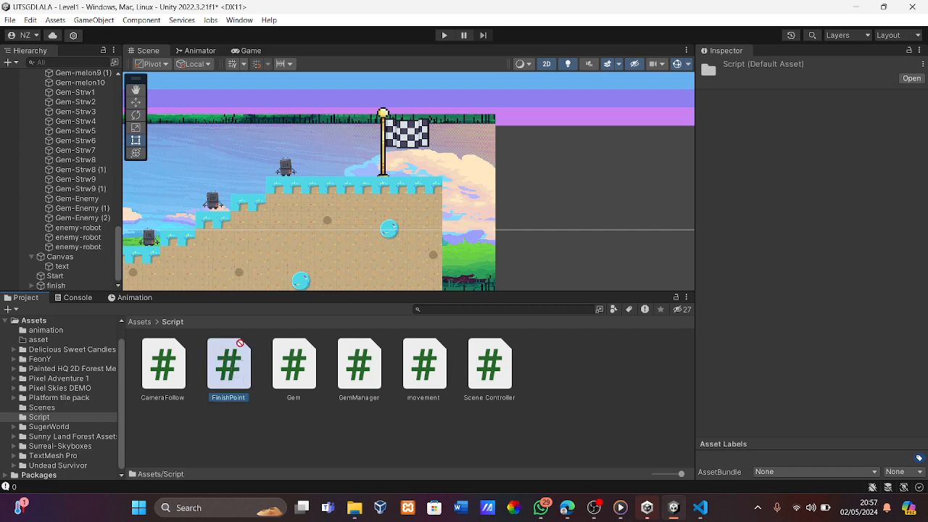
pyautogui.moveTo(94, 292)
pyautogui.mouseDown()
pyautogui.moveTo(81, 293)
pyautogui.moveTo(97, 290)
pyautogui.mouseUp()
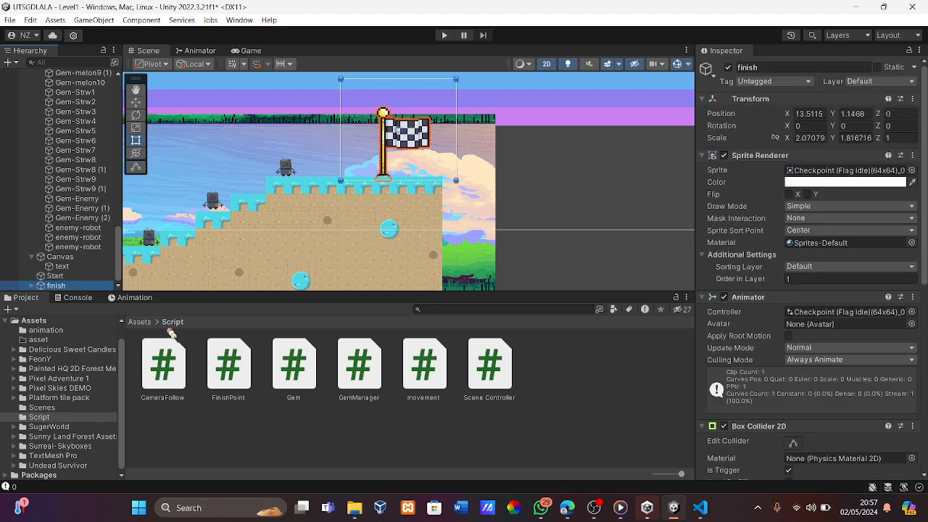
# Open the Level2 scene from the Scenes folder without saving the Level1 changes, and bring its platforms into view.
pyautogui.scroll(1, 69, 390)
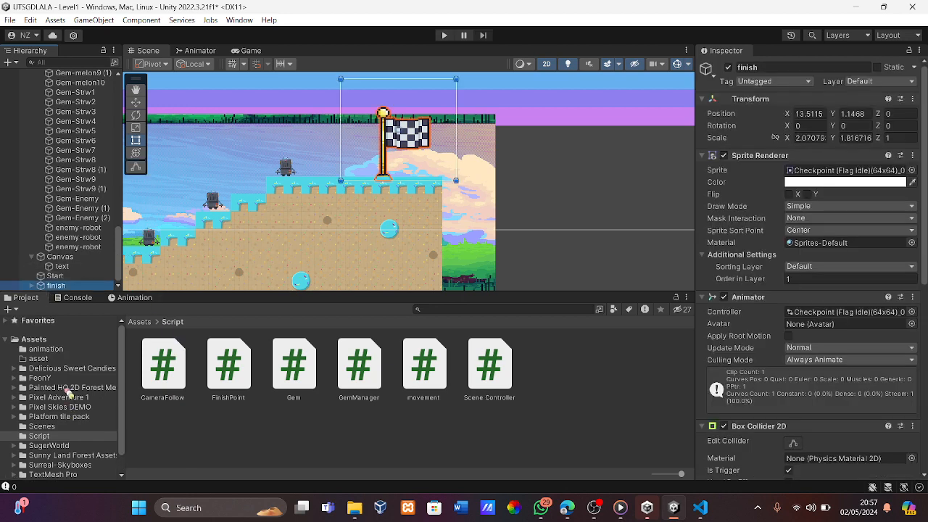
pyautogui.scroll(-1, 40, 406)
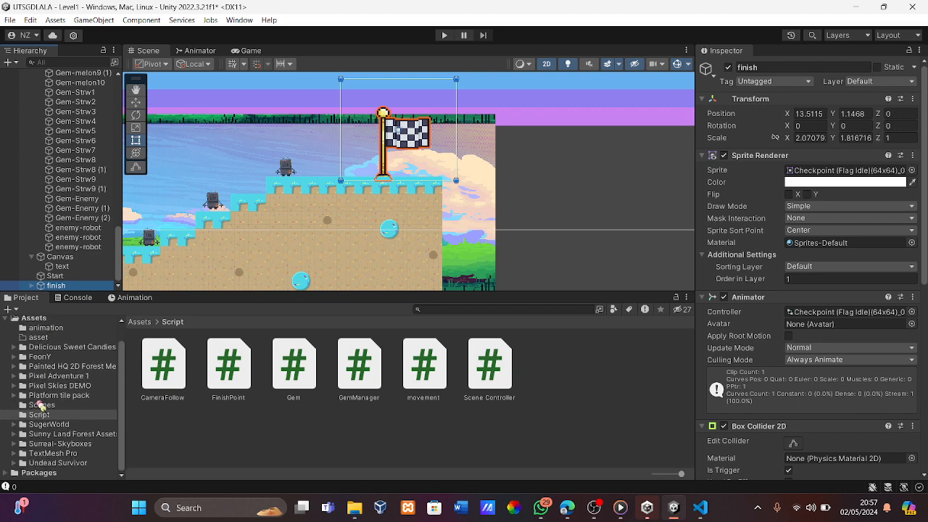
pyautogui.click(41, 406)
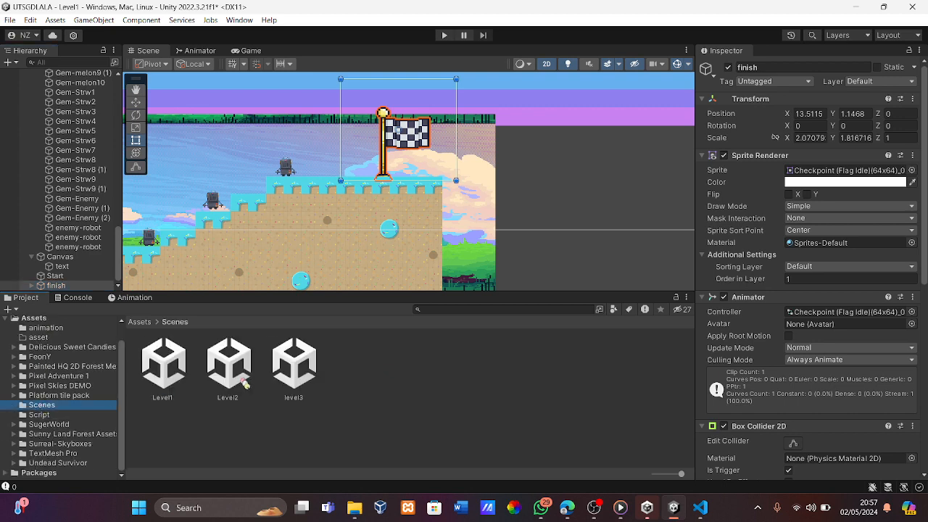
pyautogui.click(225, 370)
pyautogui.doubleClick(224, 369)
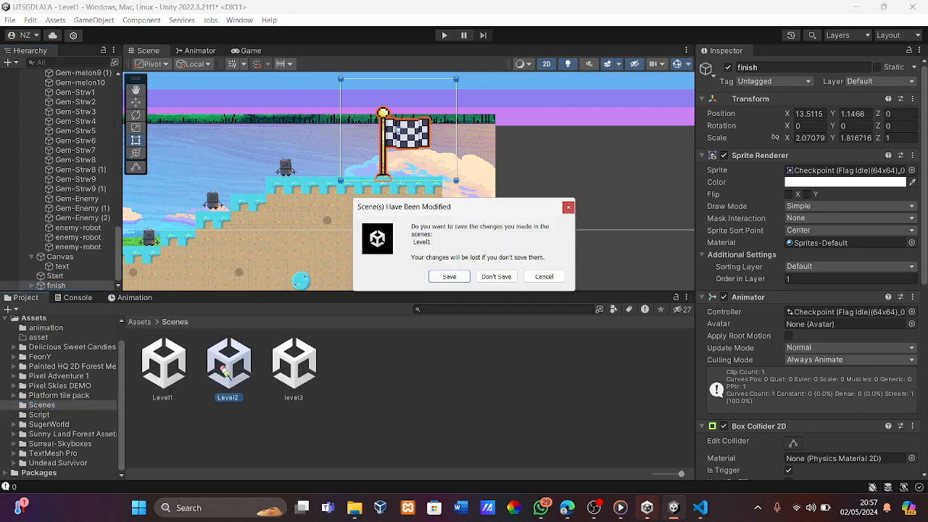
pyautogui.click(498, 277)
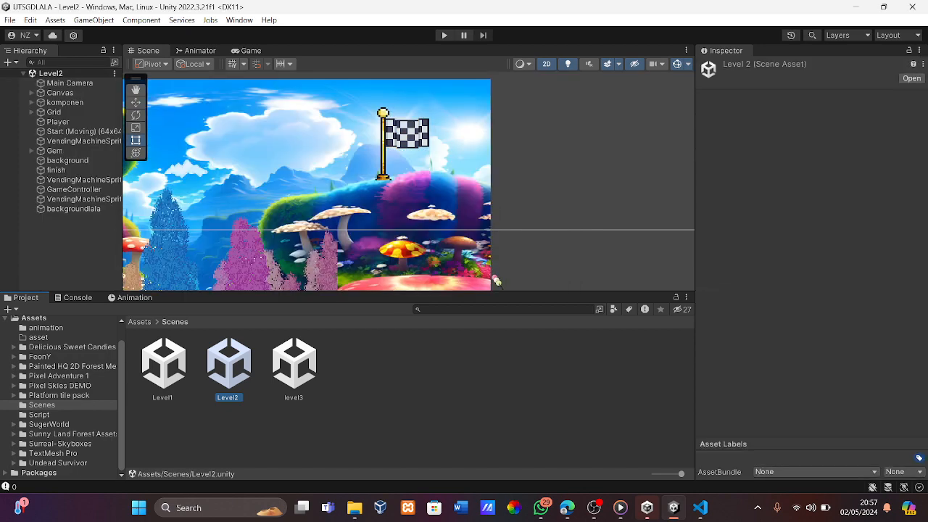
pyautogui.moveTo(426, 230); pyautogui.dragTo(693, 168, button='middle')
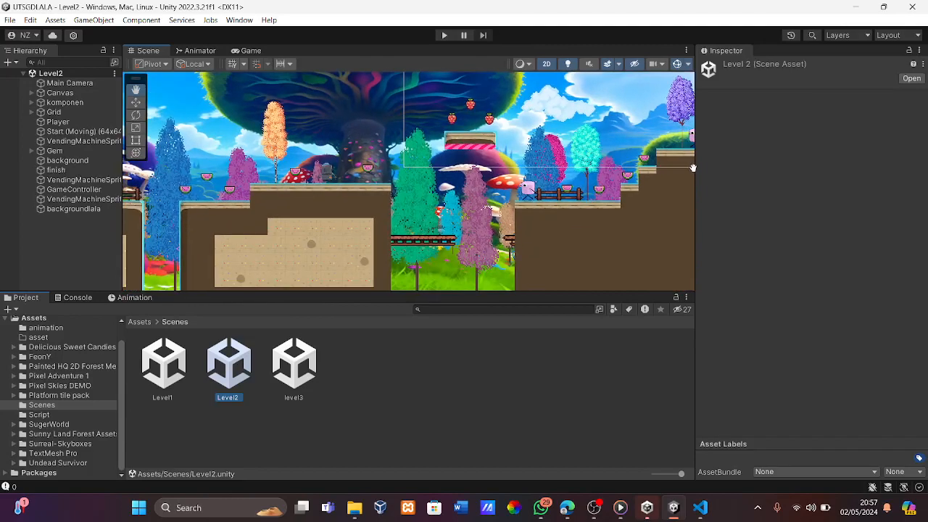
pyautogui.scroll(-2, 355, 124)
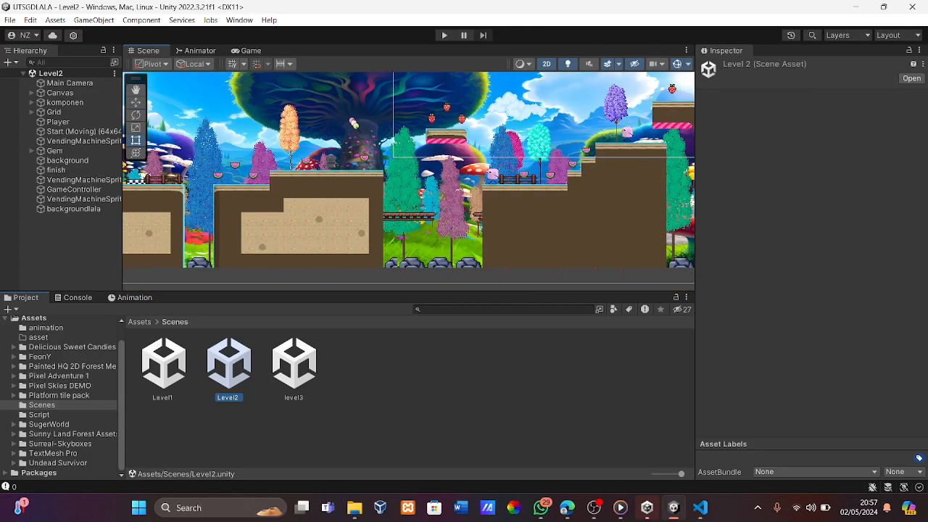
# Look over Level2's platforms, and examine the Main Camera's Camera, Gems Manager and Camera Follow components.
pyautogui.moveTo(372, 132); pyautogui.dragTo(429, 165, button='middle')
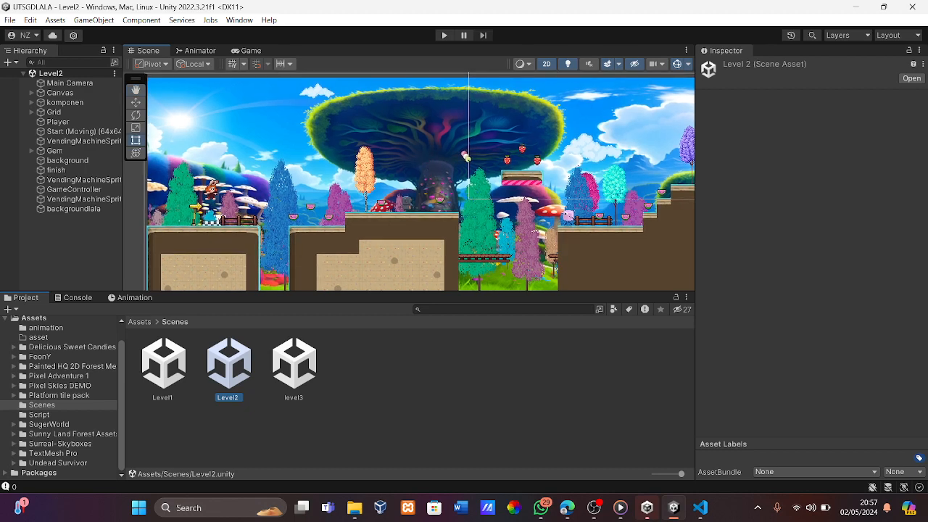
pyautogui.scroll(-2, 428, 137)
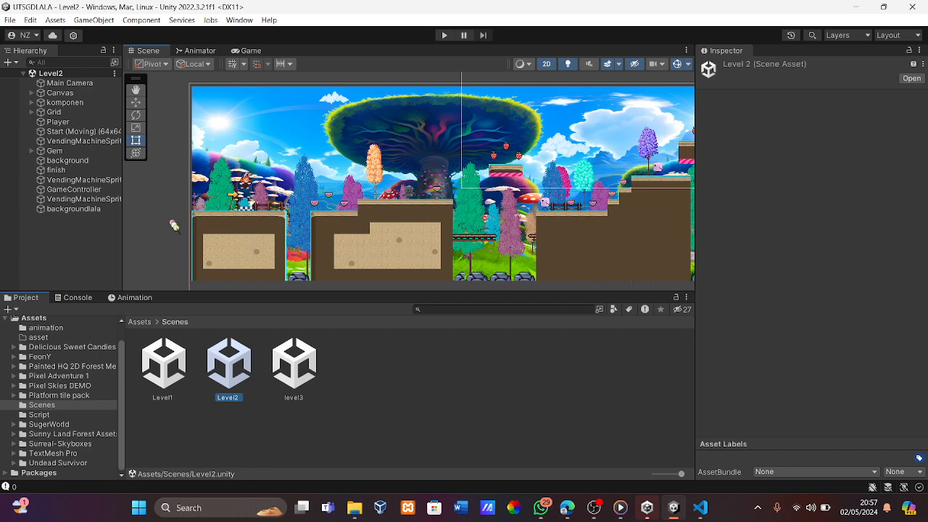
pyautogui.click(90, 84)
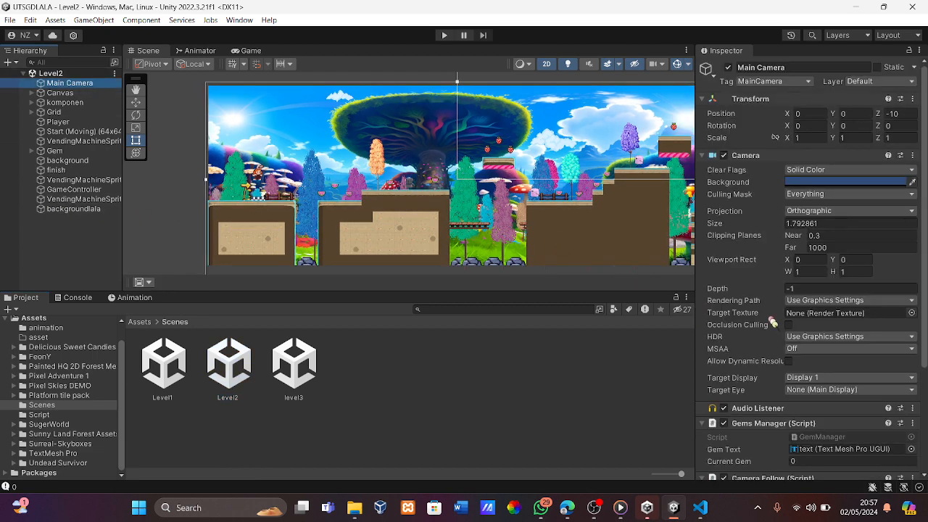
pyautogui.scroll(-5, 773, 323)
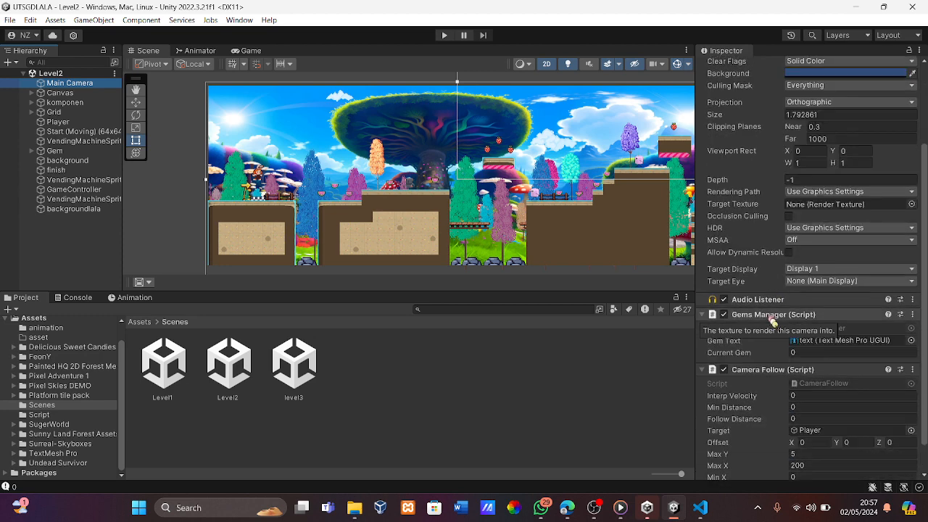
pyautogui.scroll(-1, 771, 323)
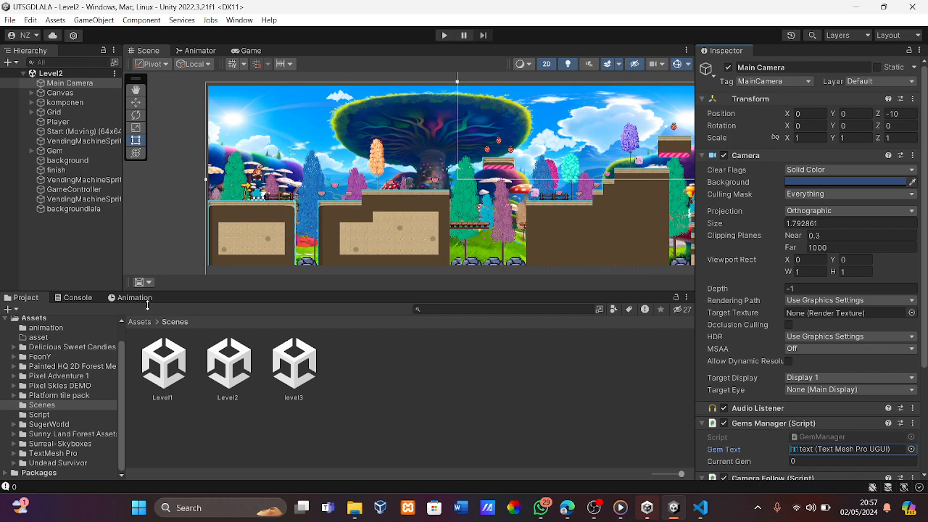
# Open the Level1 scene and play-test it through to the finish flag to move on to Level2.
pyautogui.click(164, 353)
pyautogui.doubleClick(164, 353)
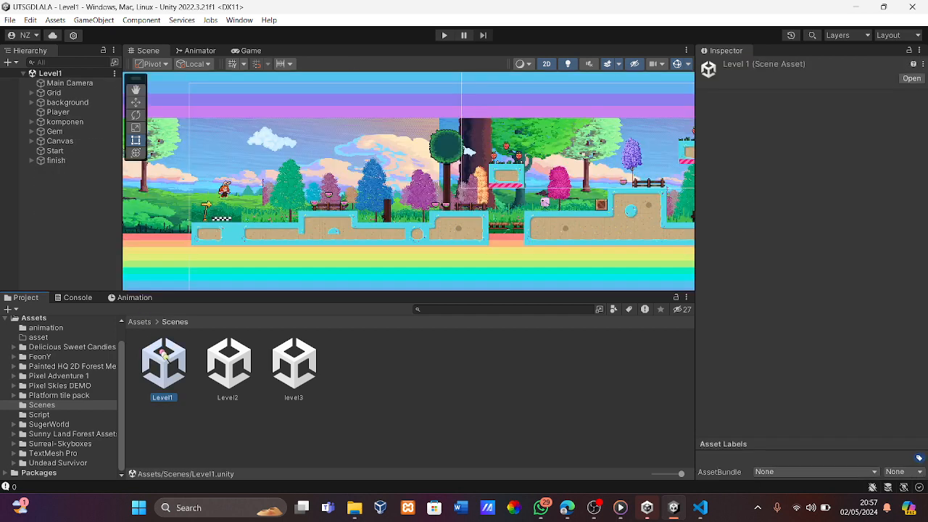
pyautogui.click(445, 36)
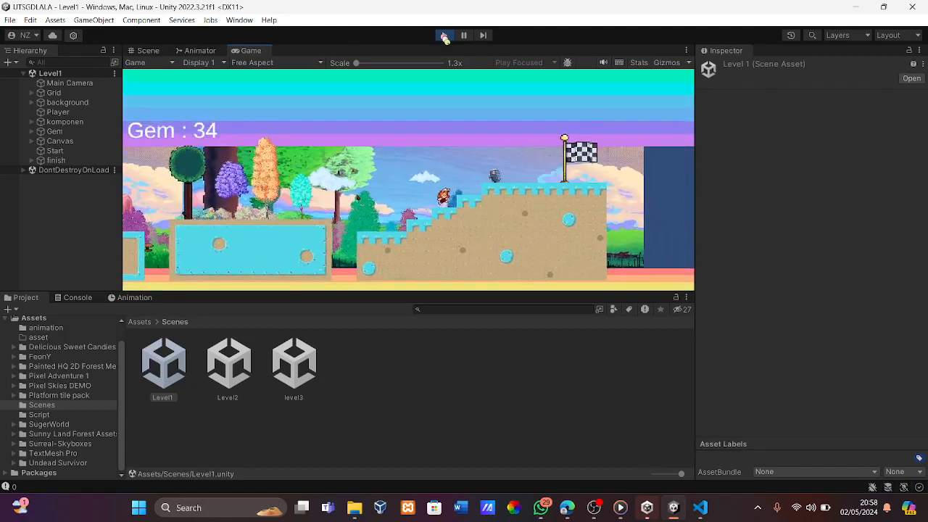
pyautogui.press('Right')
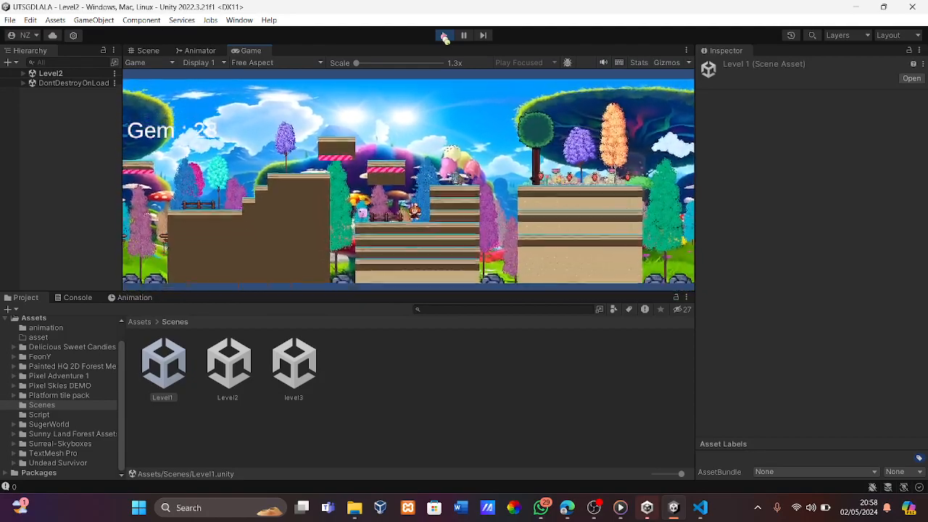
# Continue the play-test in Level2, jumping the Player up the stepped platforms and across to the tree-topped platform to collect gems.
pyautogui.press('space')
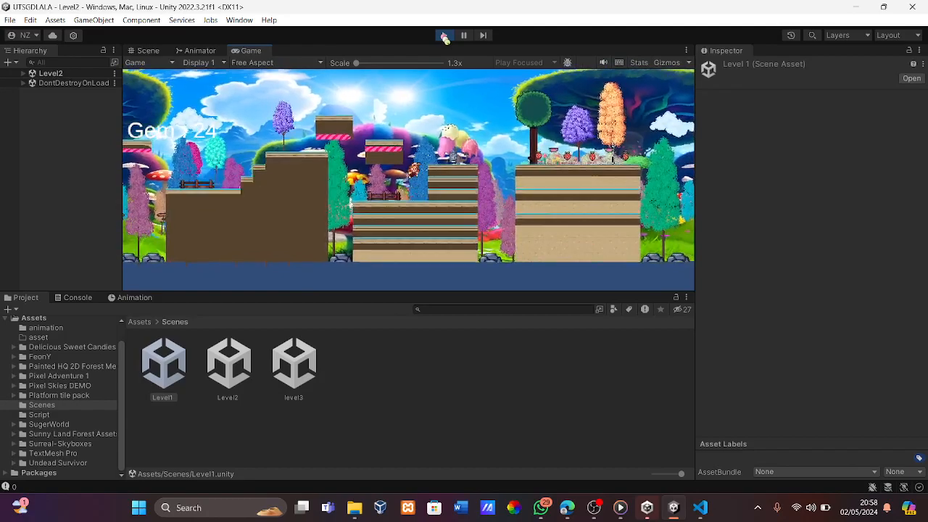
pyautogui.press('Right')
pyautogui.press('space')
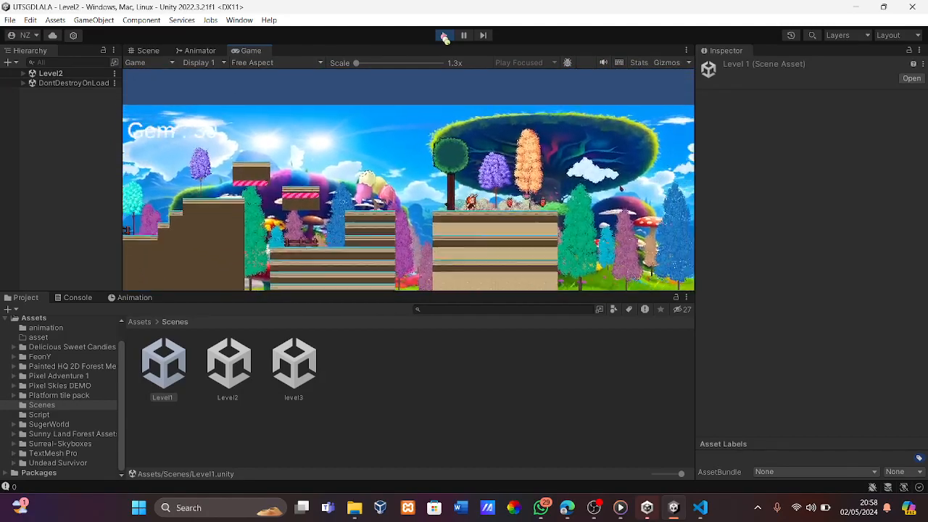
pyautogui.press('Right')
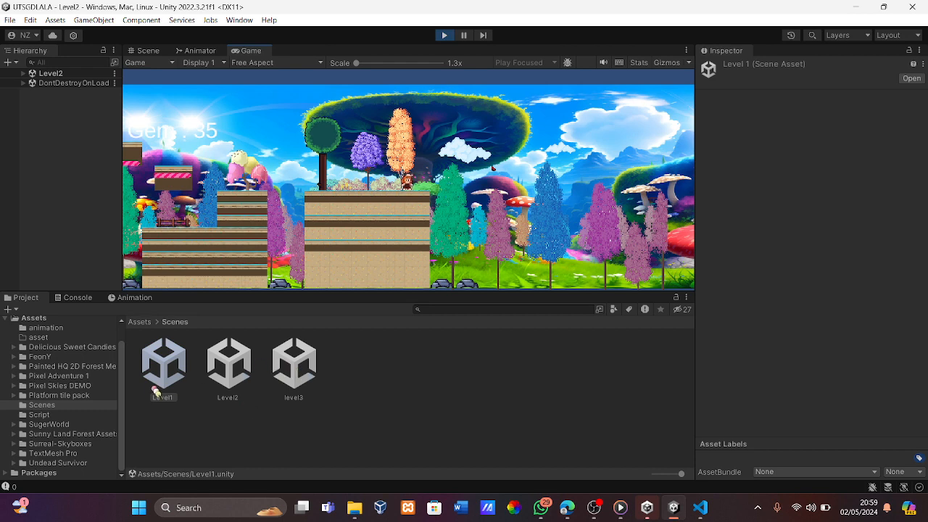
pyautogui.scroll(2, 74, 416)
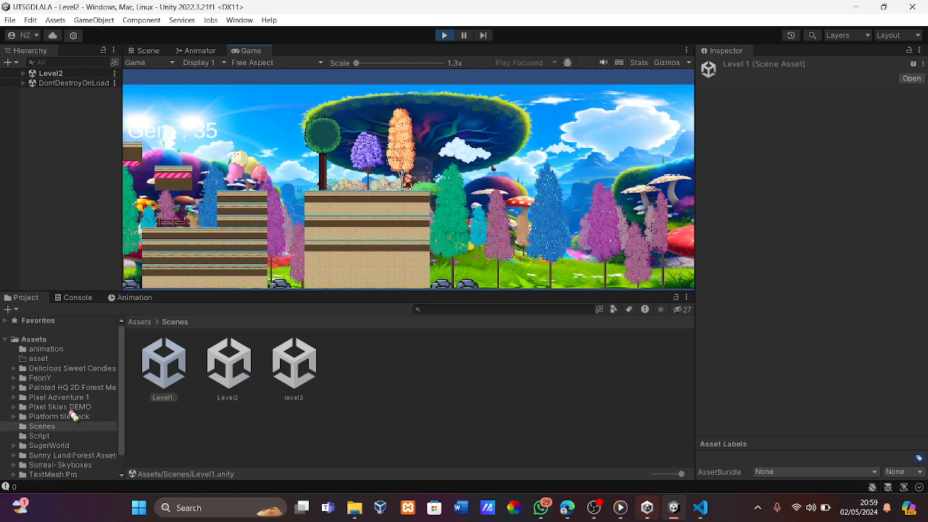